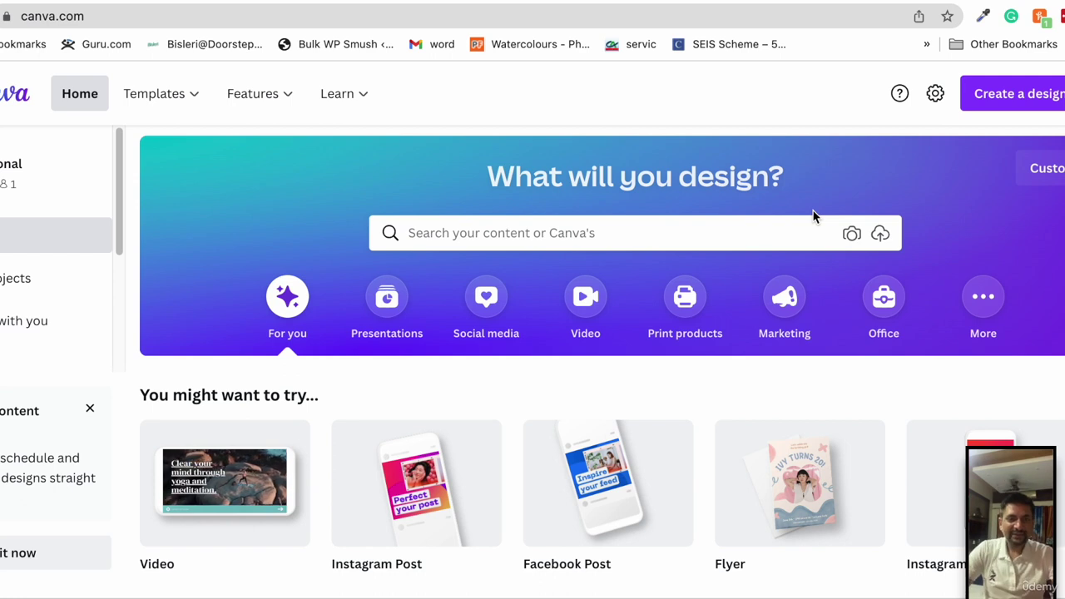
# Search Canva templates for 'logo' and browse the 30,552 results to start a blank logo
pyautogui.click(753, 234)
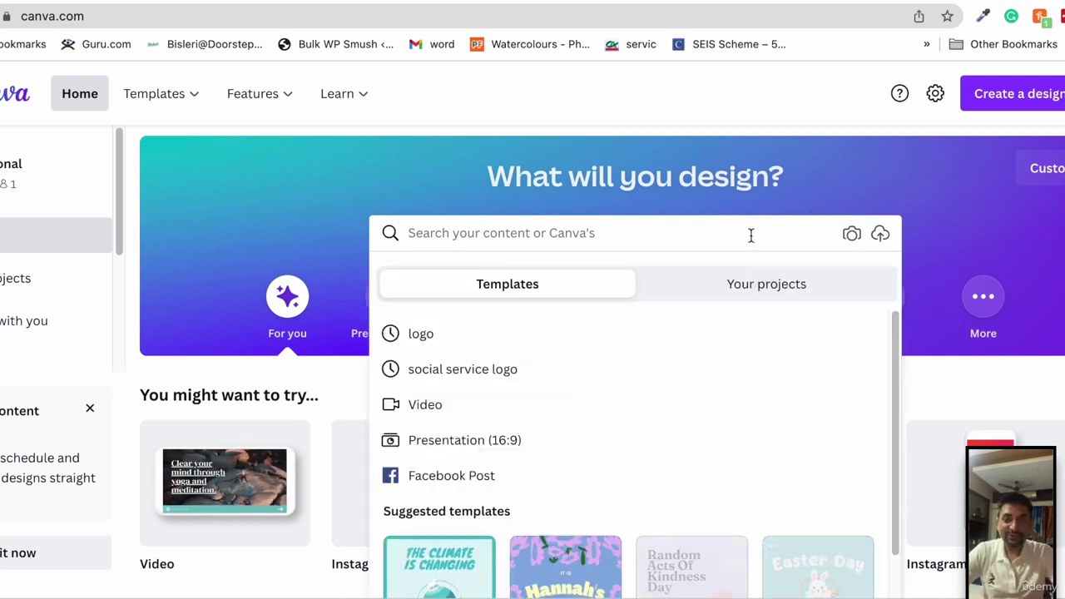
pyautogui.write('logo')
pyautogui.press('Return')
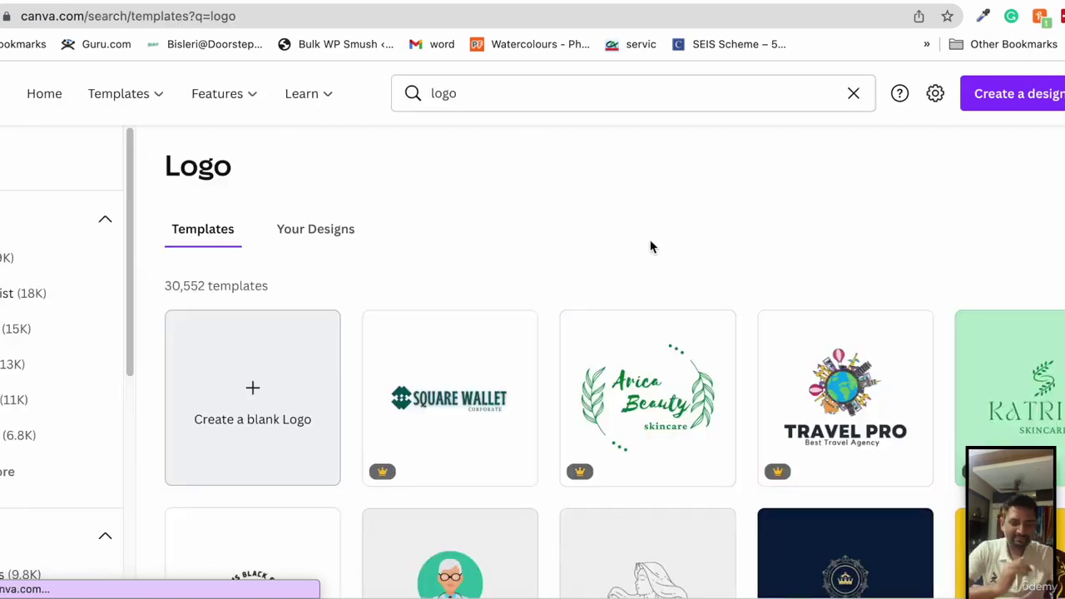
pyautogui.scroll(-3, 651, 246)
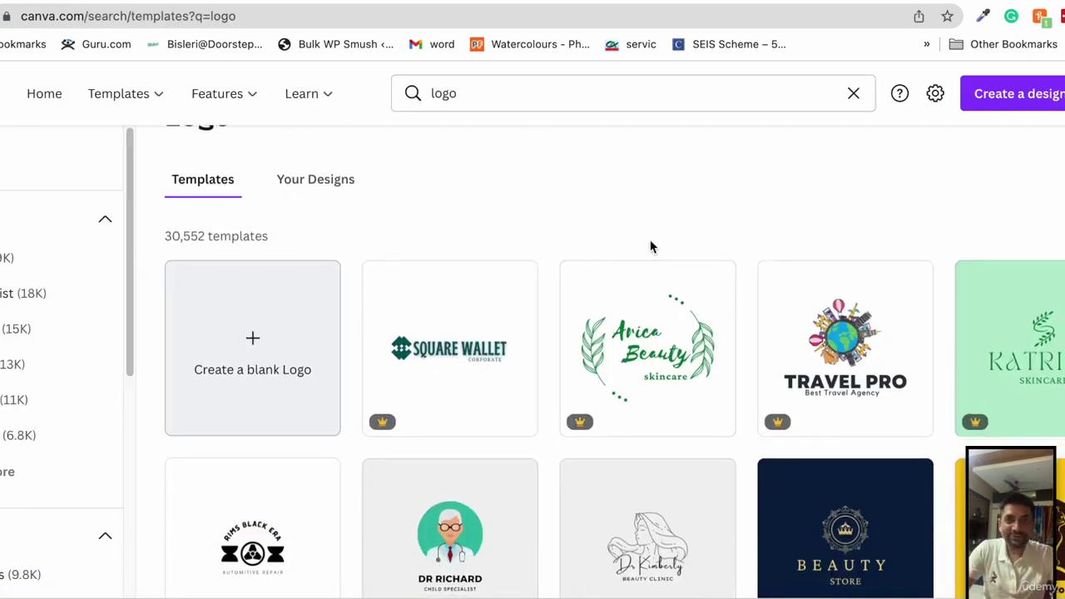
pyautogui.moveTo(651, 246)
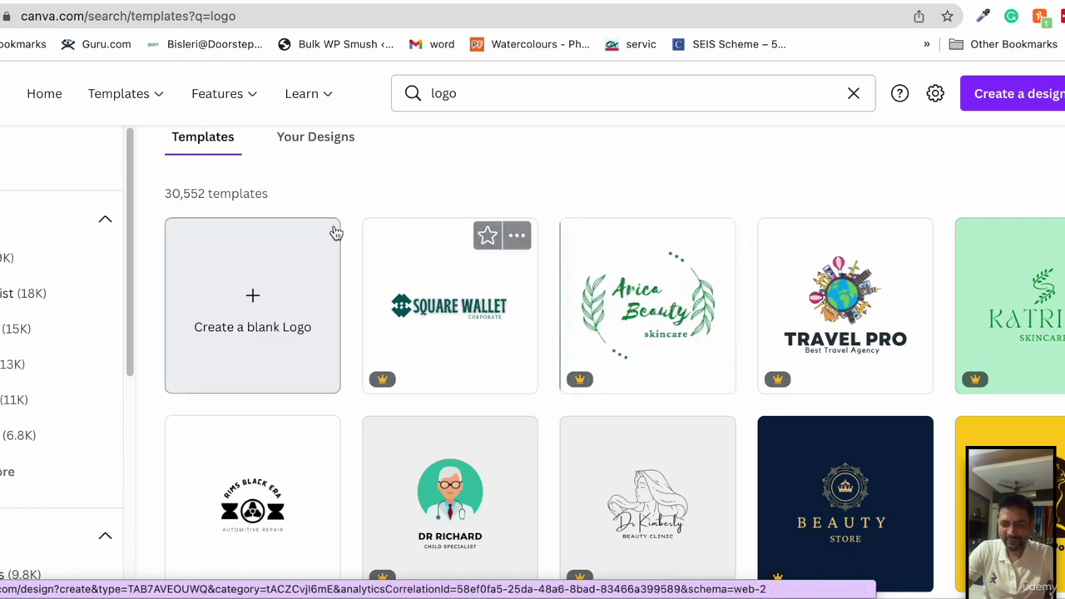
pyautogui.click(292, 326)
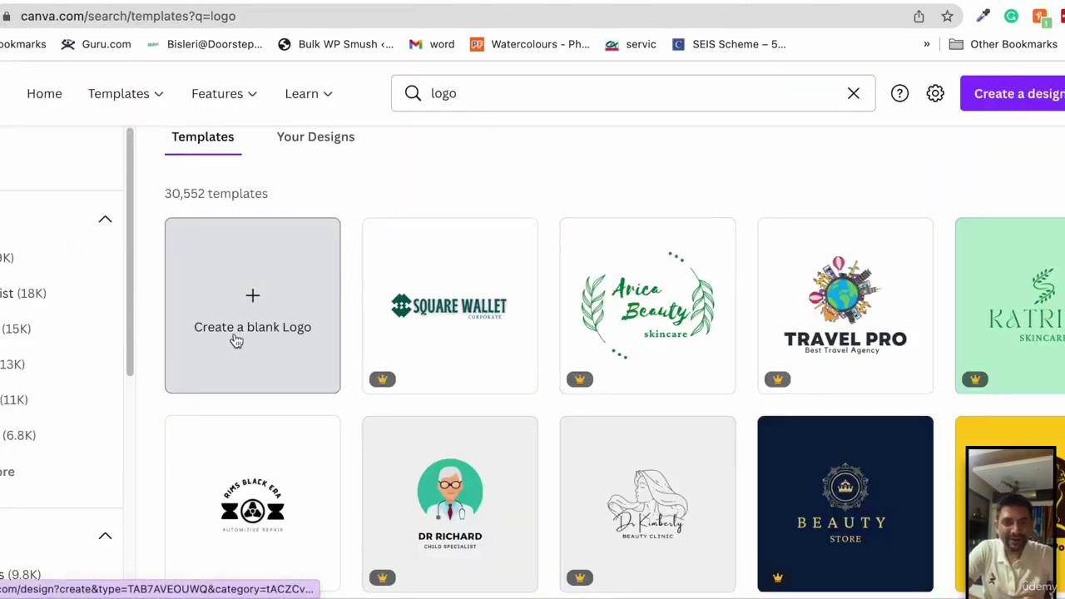
# Create a blank square logo design and select its empty page
pyautogui.click(236, 341)
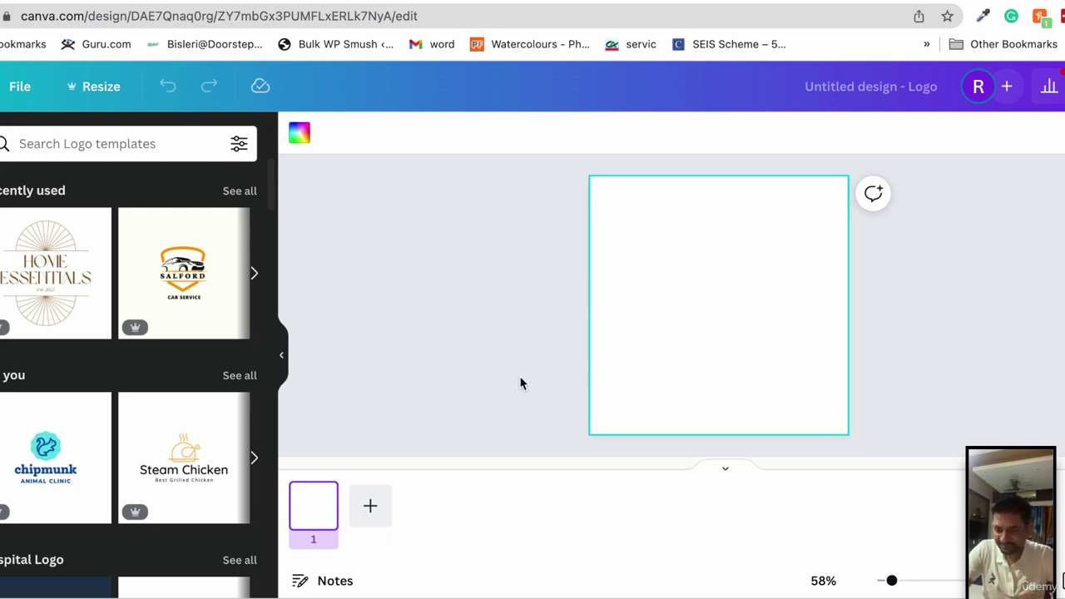
pyautogui.click(686, 314)
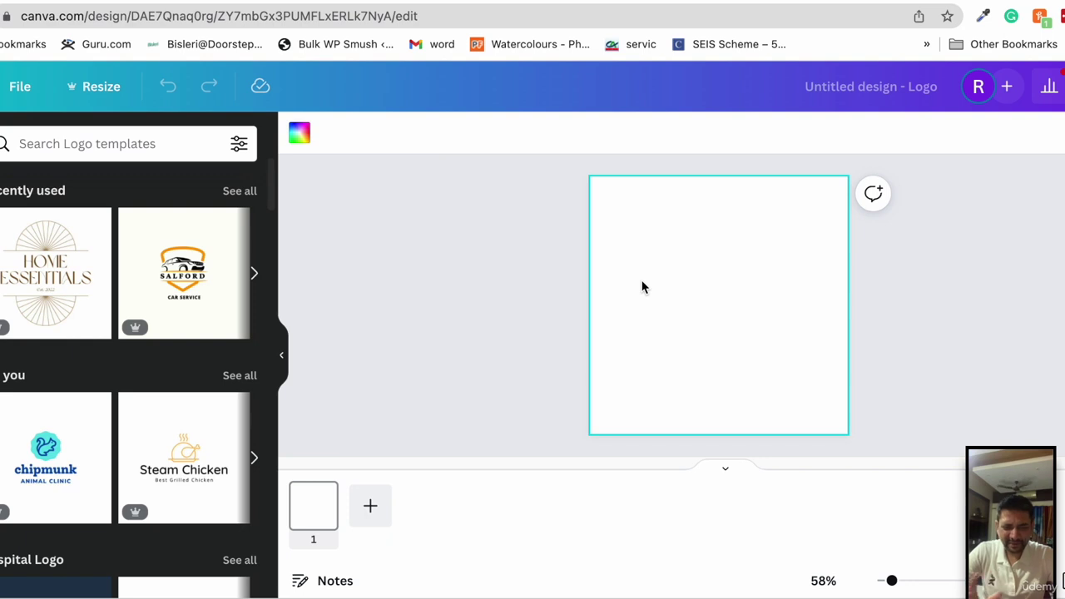
# Fill the logo page background with the darkest charcoal grey swatch
pyautogui.click(300, 135)
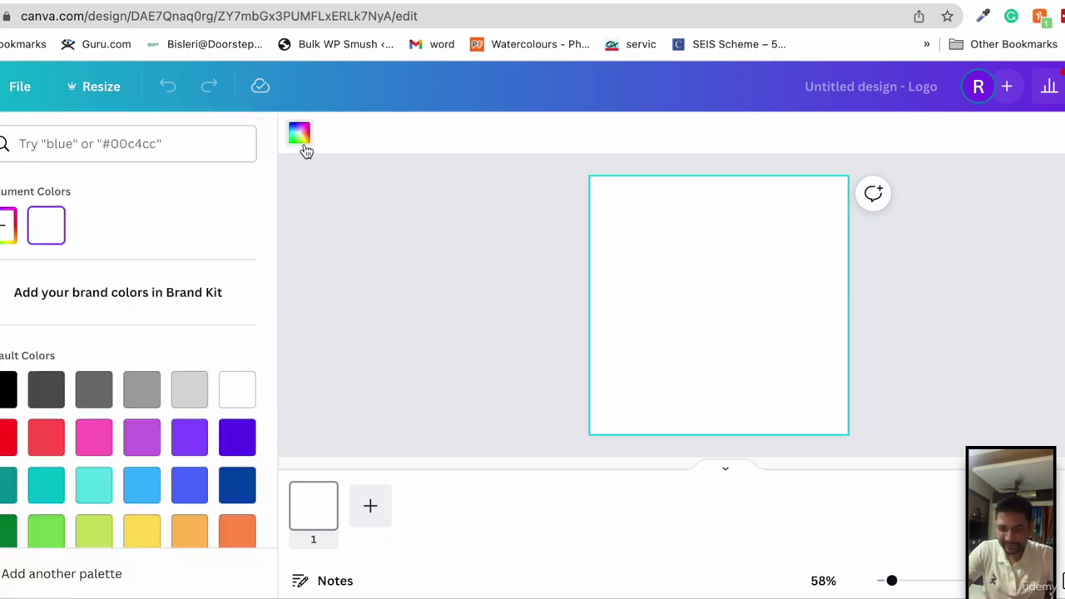
pyautogui.click(188, 391)
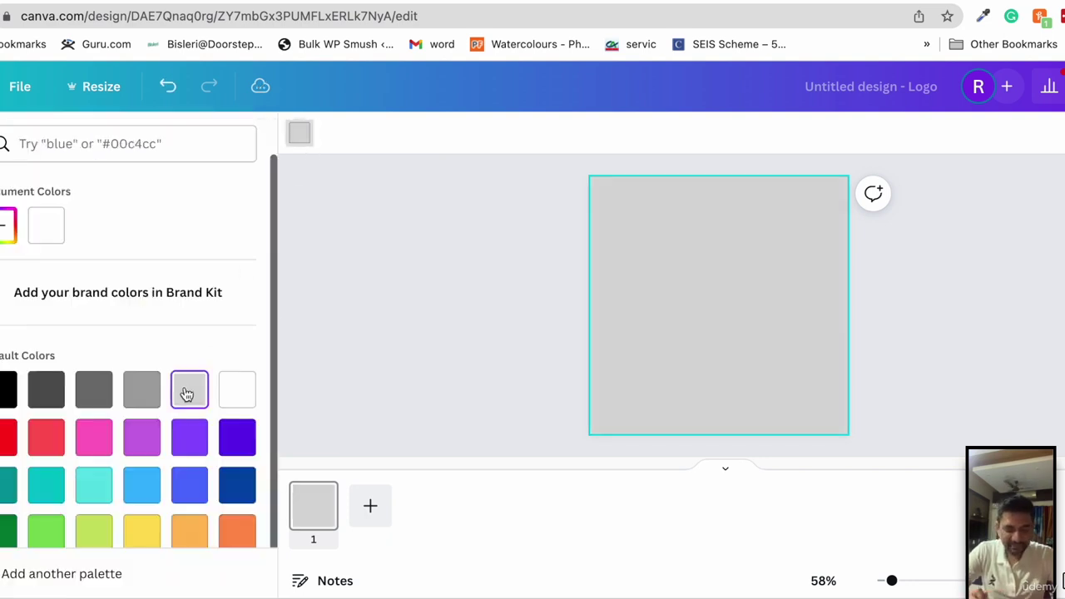
pyautogui.click(92, 392)
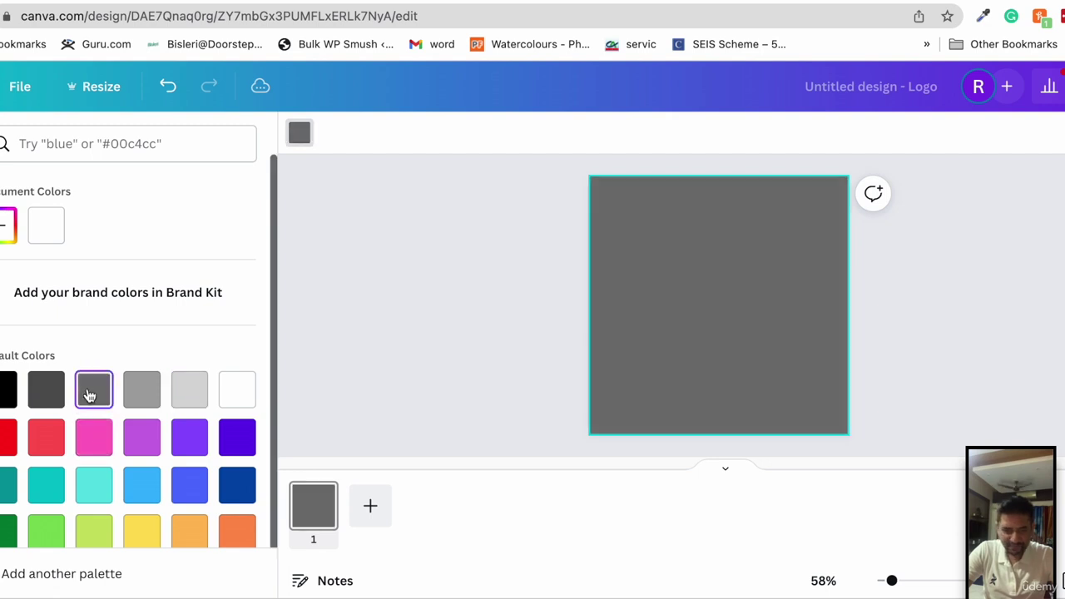
pyautogui.click(46, 391)
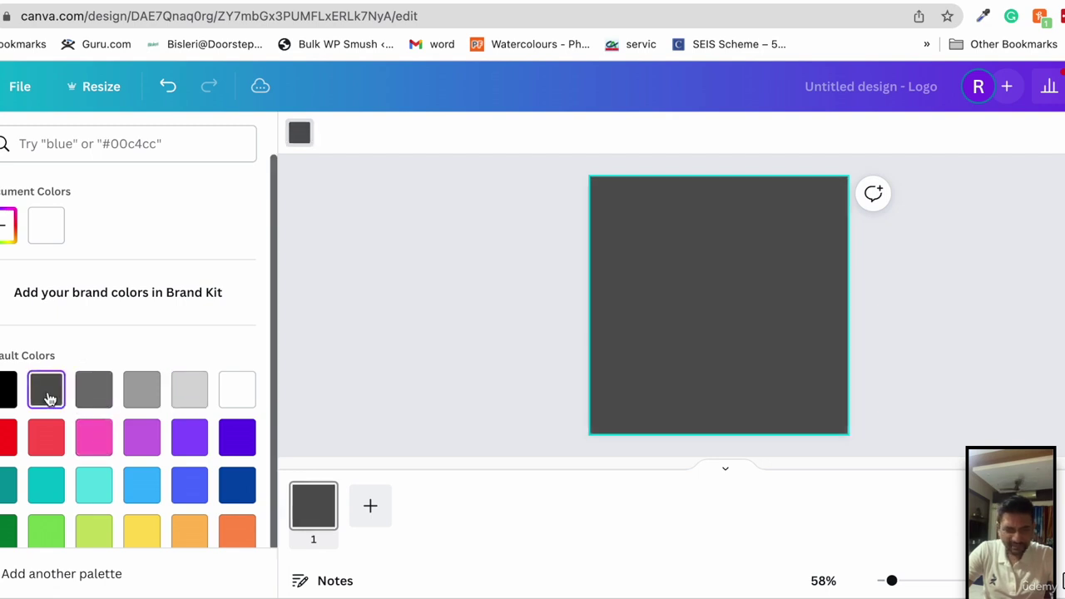
pyautogui.click(457, 299)
pyautogui.click(459, 299)
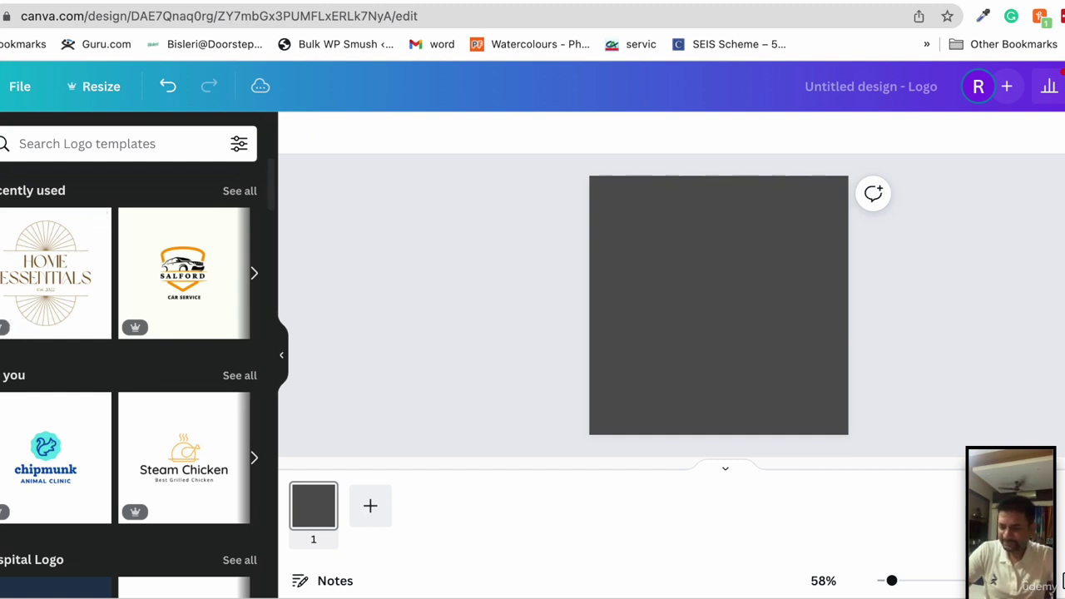
pyautogui.click(0, 275)
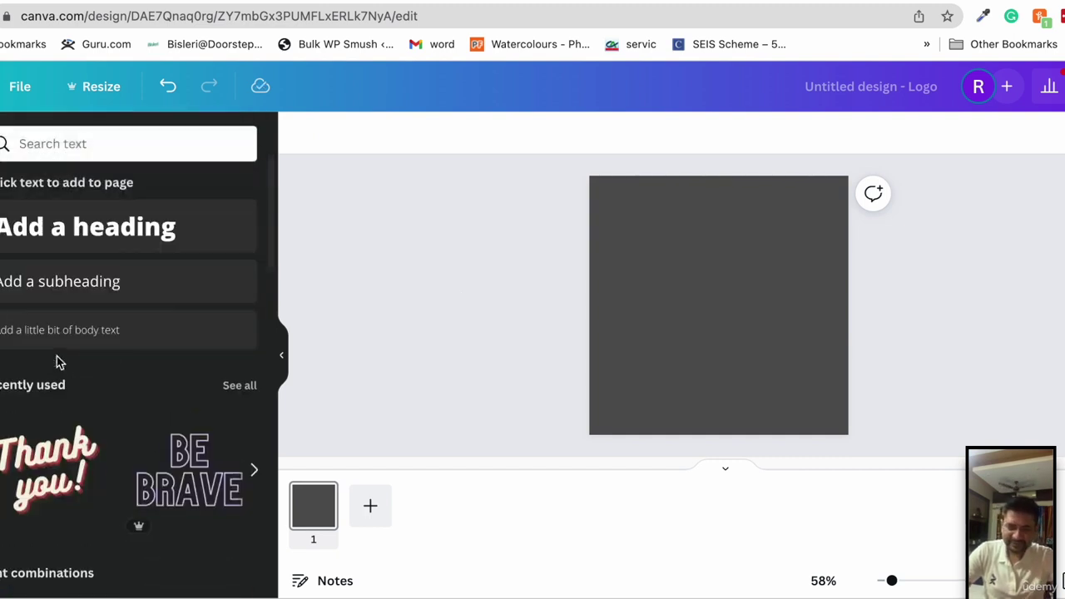
# Add a white heading to the page and replace its placeholder with the person's name
pyautogui.click(114, 230)
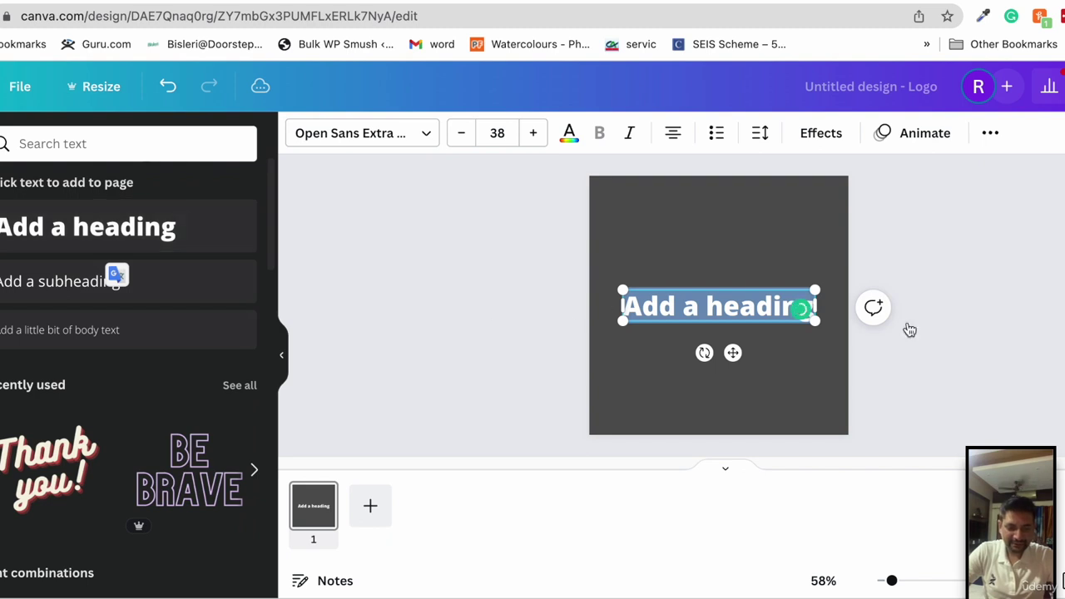
pyautogui.click(734, 342)
pyautogui.click(735, 312)
pyautogui.click(734, 310)
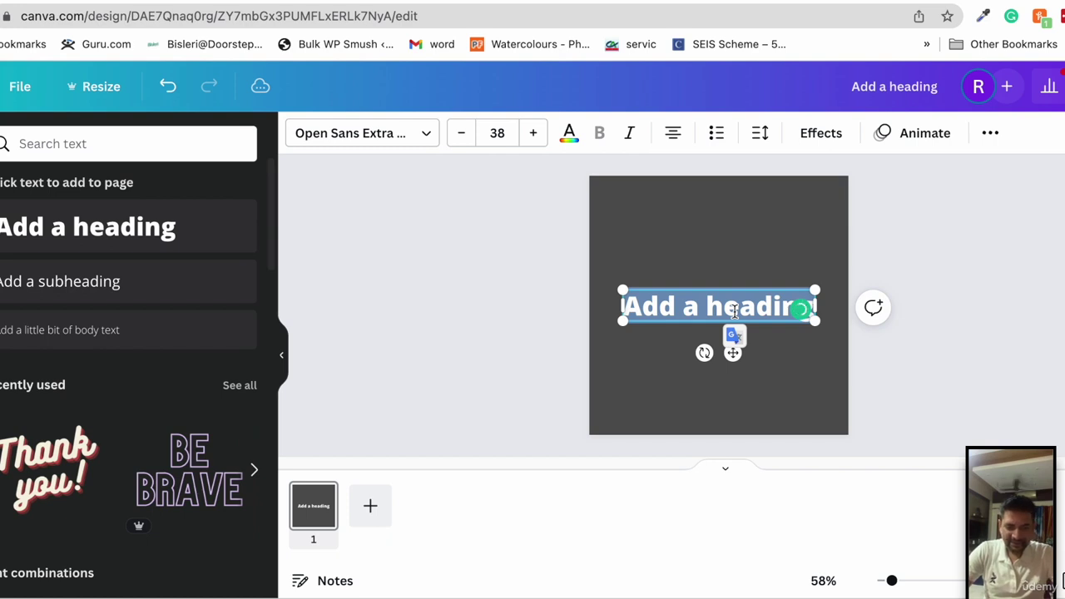
pyautogui.write('Tom Crui')
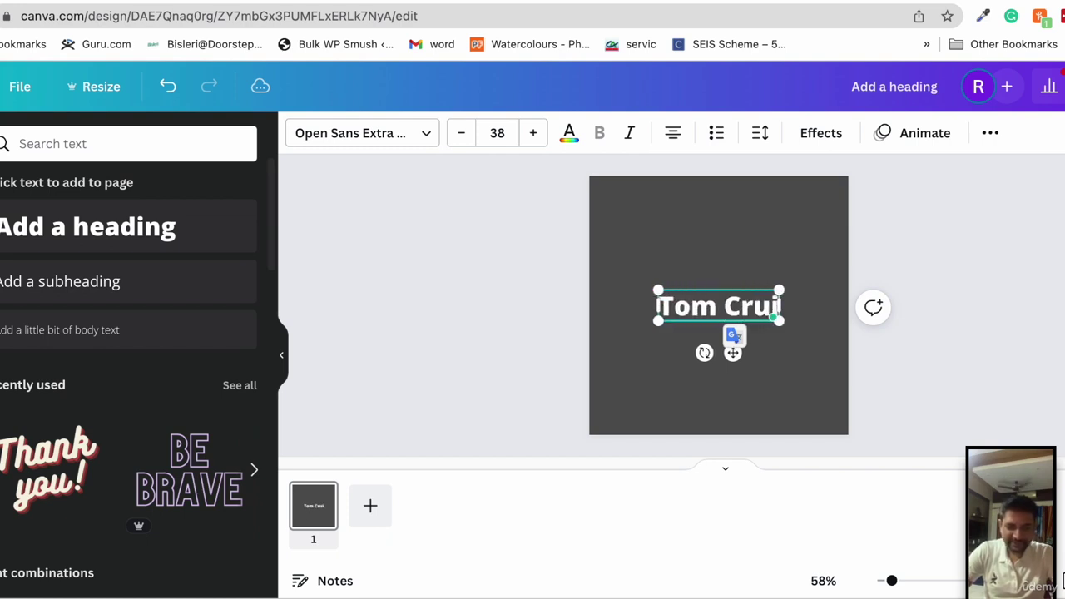
pyautogui.write('se')
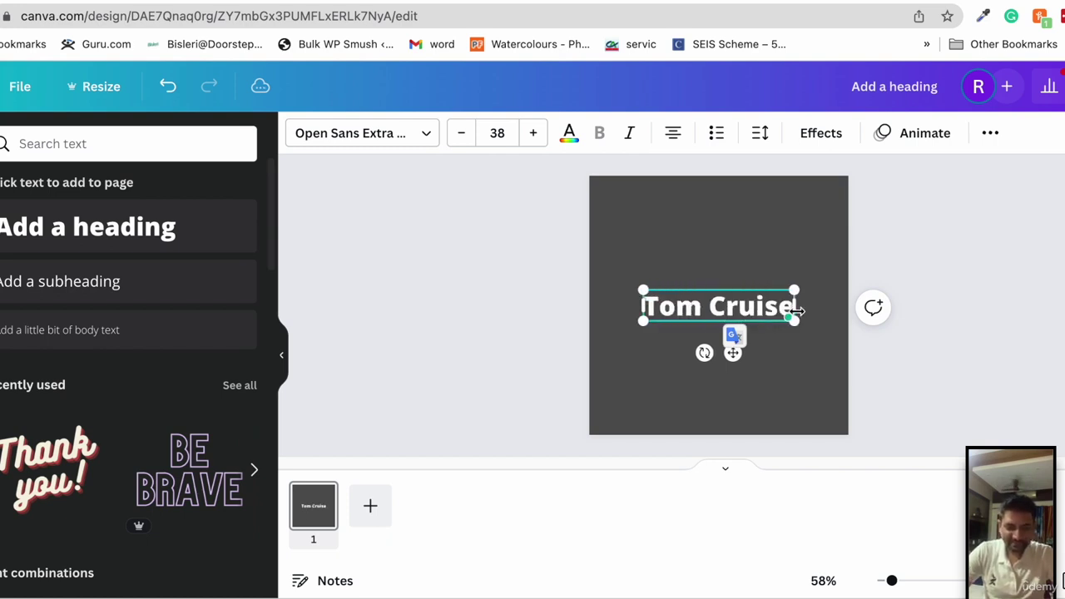
pyautogui.click(919, 354)
pyautogui.click(743, 301)
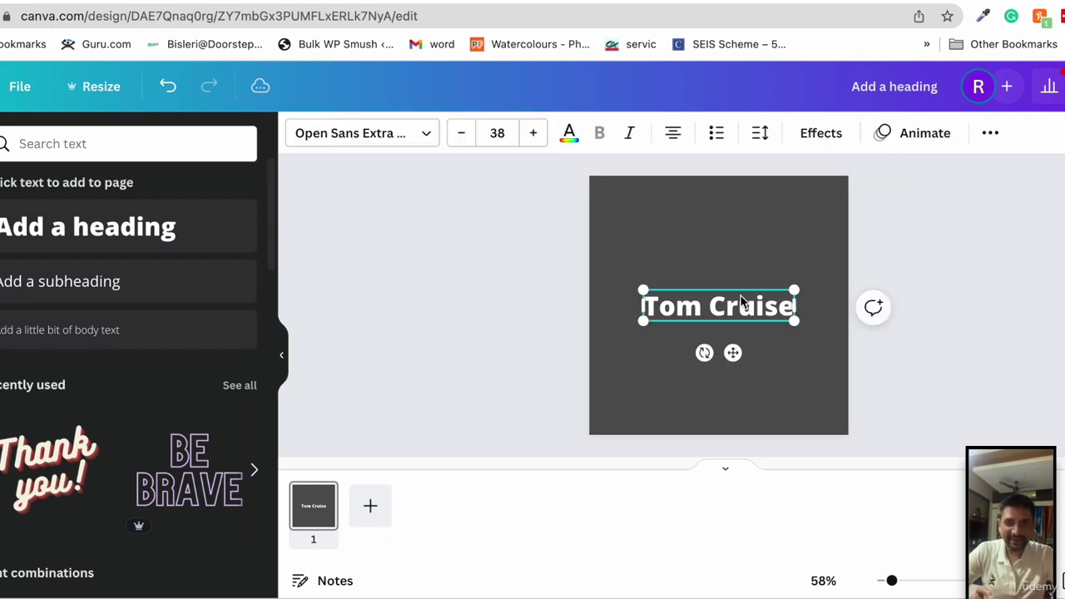
pyautogui.click(381, 137)
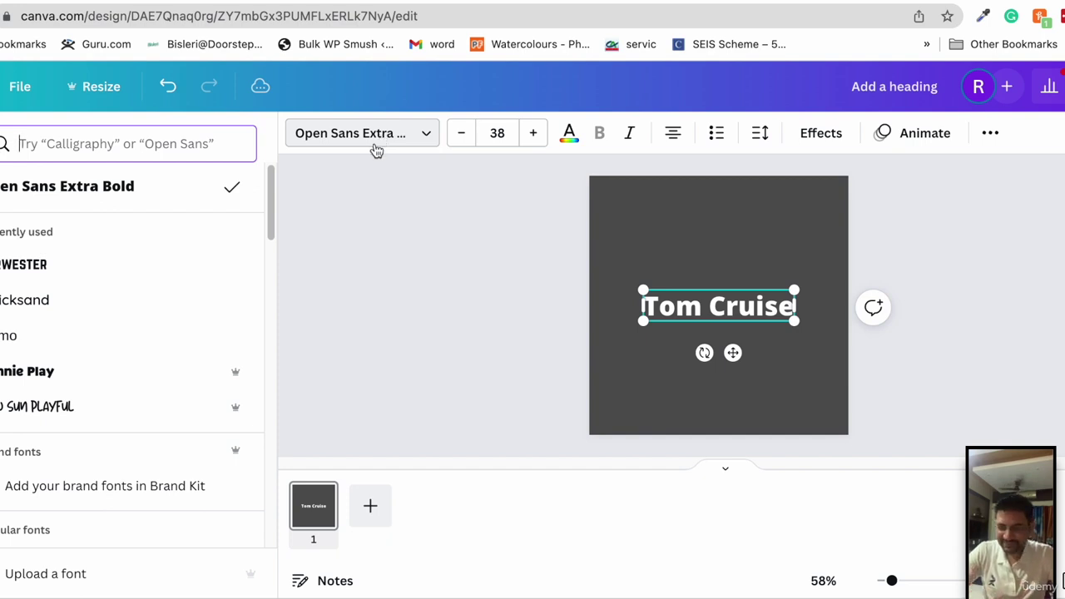
# Try the Bright and Buffalo fonts on the name and enlarge it to size 57
pyautogui.scroll(-3, 233, 347)
pyautogui.scroll(-3, 236, 347)
pyautogui.scroll(-3, 157, 406)
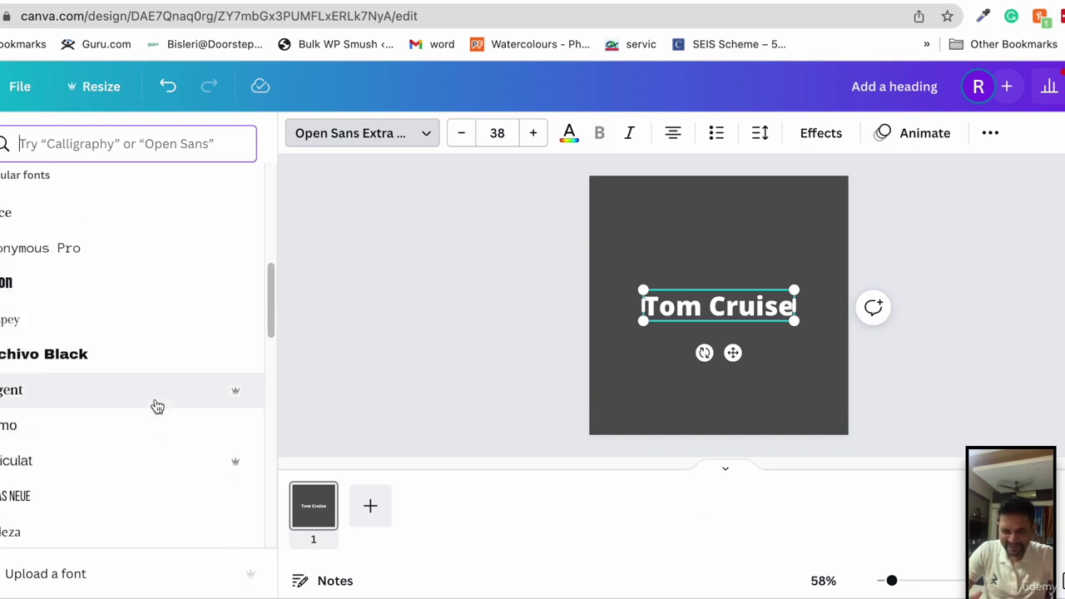
pyautogui.scroll(-4, 157, 407)
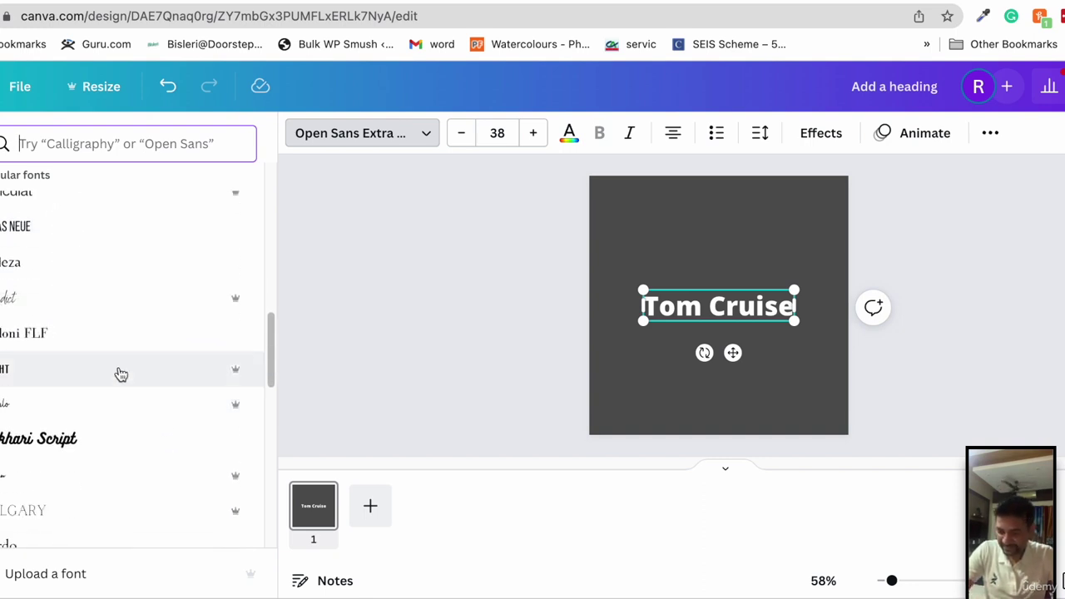
pyautogui.click(119, 373)
pyautogui.scroll(-2, 121, 375)
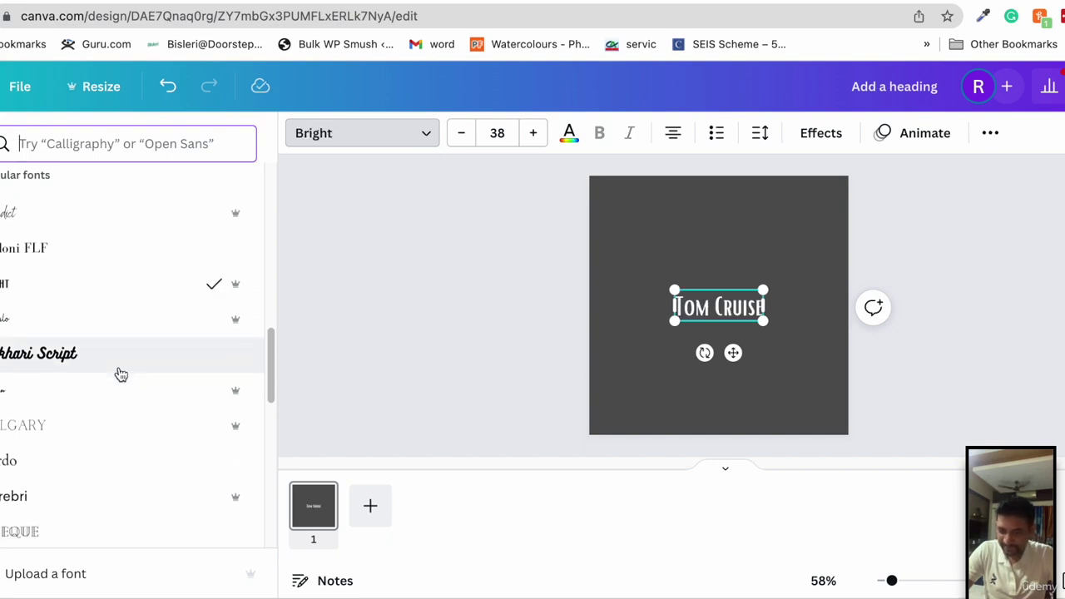
pyautogui.click(94, 314)
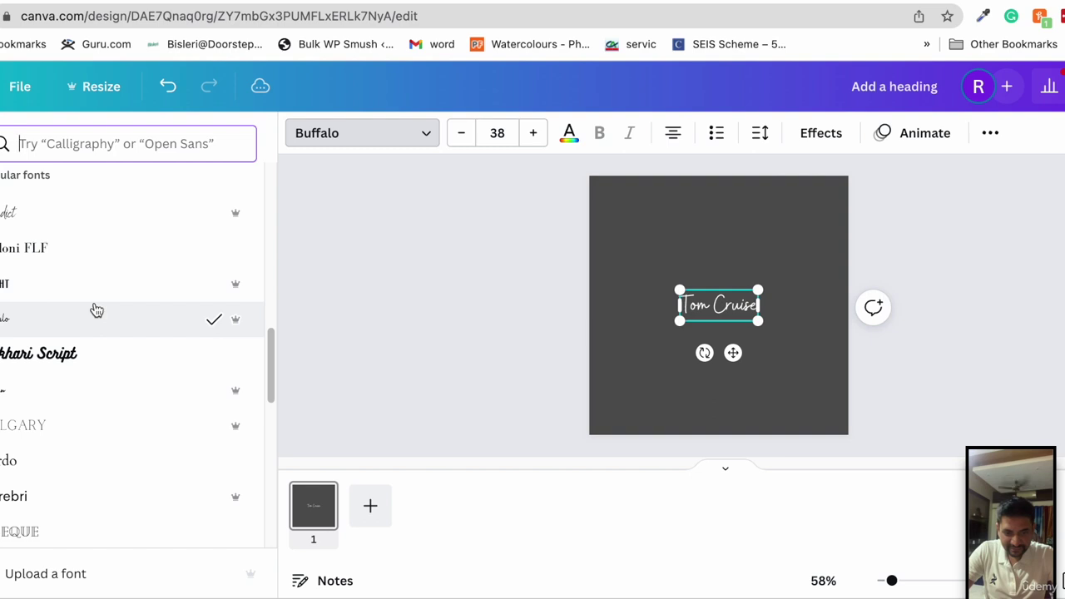
pyautogui.click(533, 135)
pyautogui.click(533, 135)
pyautogui.click(533, 135)
pyautogui.click(532, 135)
pyautogui.click(533, 134)
pyautogui.click(532, 135)
pyautogui.click(533, 135)
pyautogui.click(532, 135)
pyautogui.click(532, 135)
pyautogui.click(532, 135)
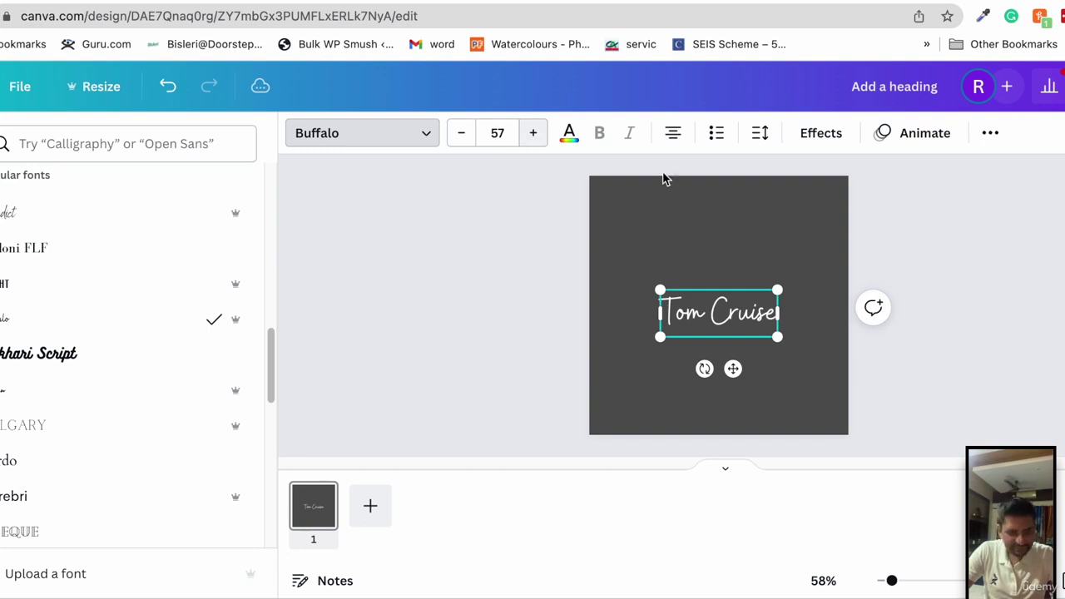
pyautogui.click(957, 346)
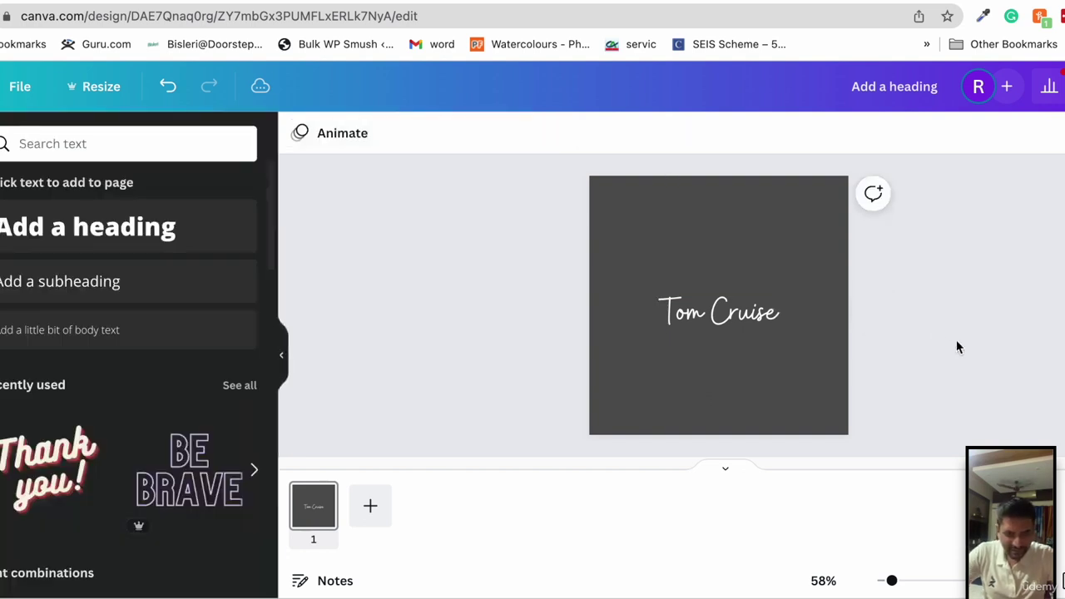
pyautogui.click(718, 342)
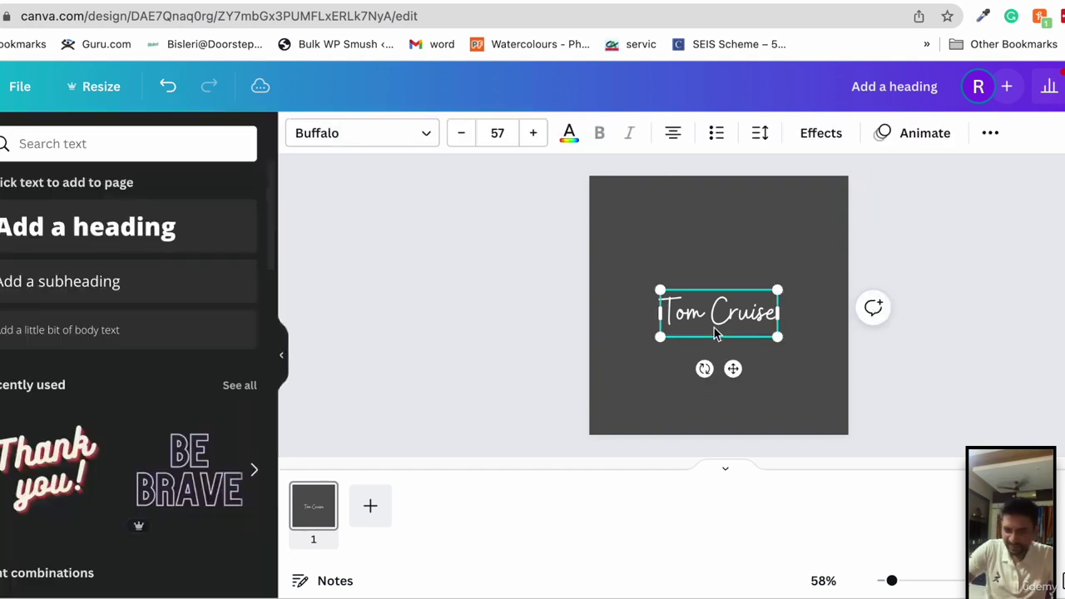
# Switch the name heading to the thin Joliet font
pyautogui.click(333, 135)
pyautogui.scroll(-5, 121, 434)
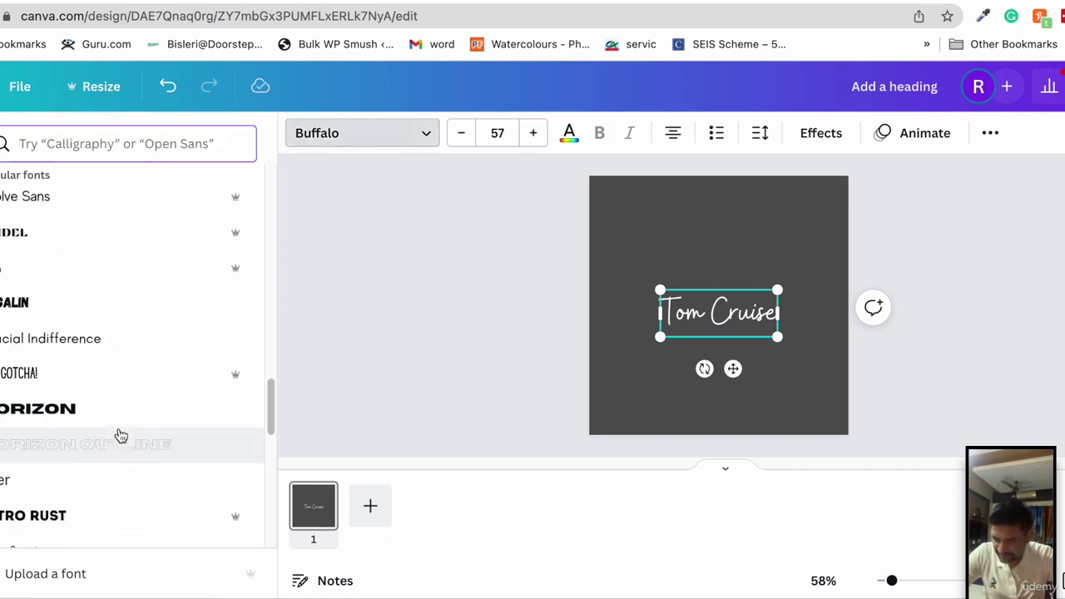
pyautogui.scroll(-4, 121, 434)
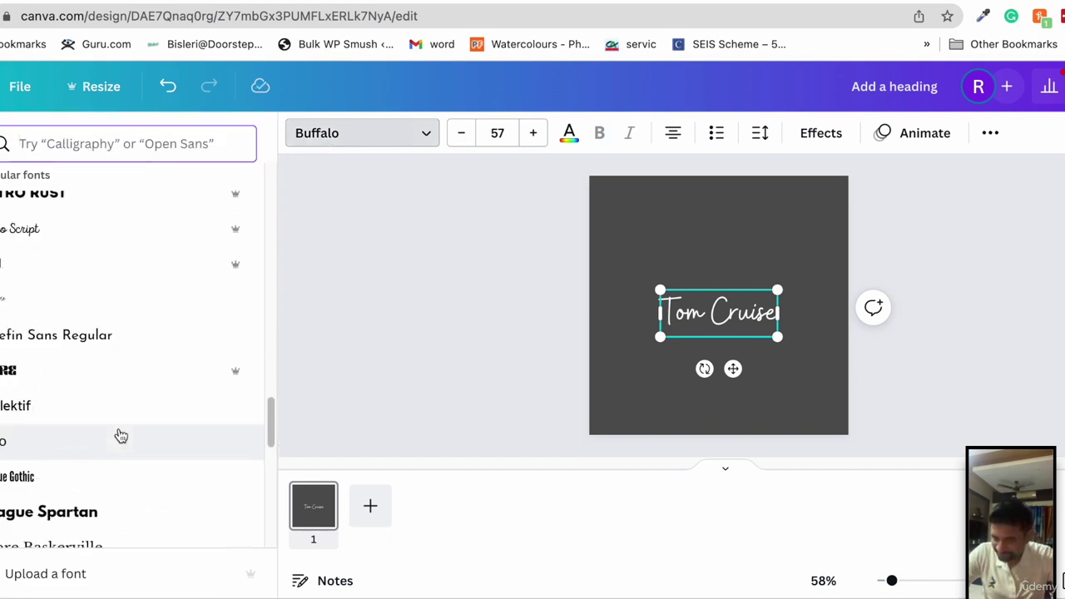
pyautogui.click(88, 276)
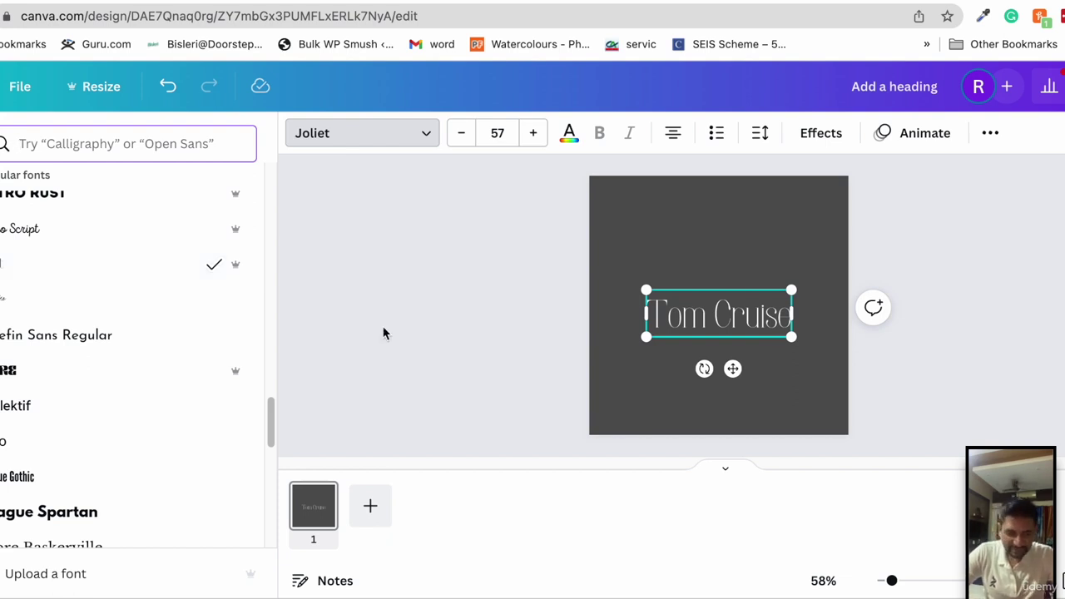
pyautogui.press('Escape')
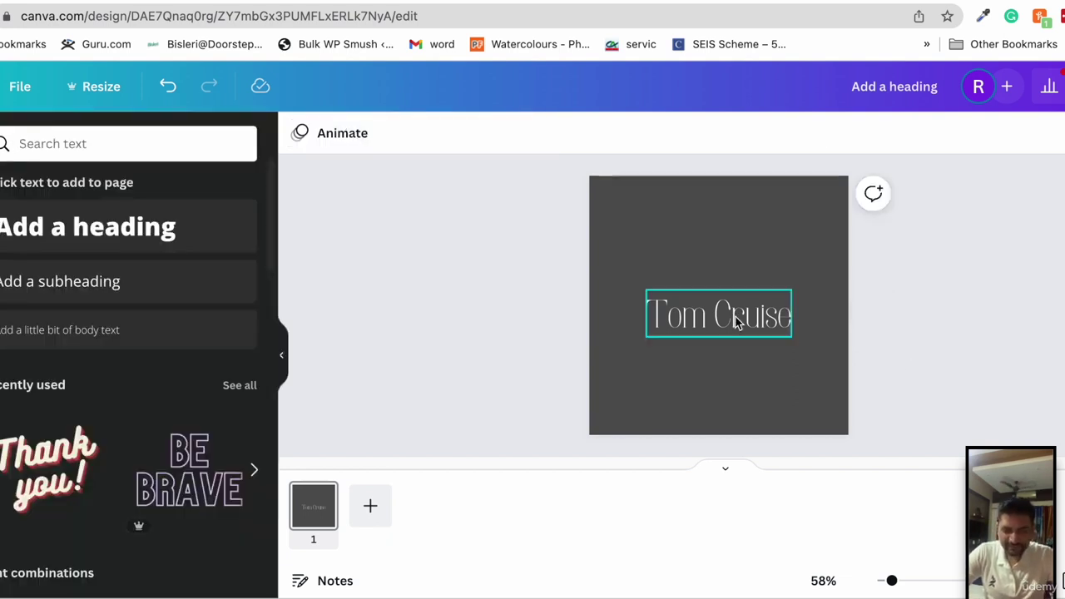
pyautogui.click(904, 364)
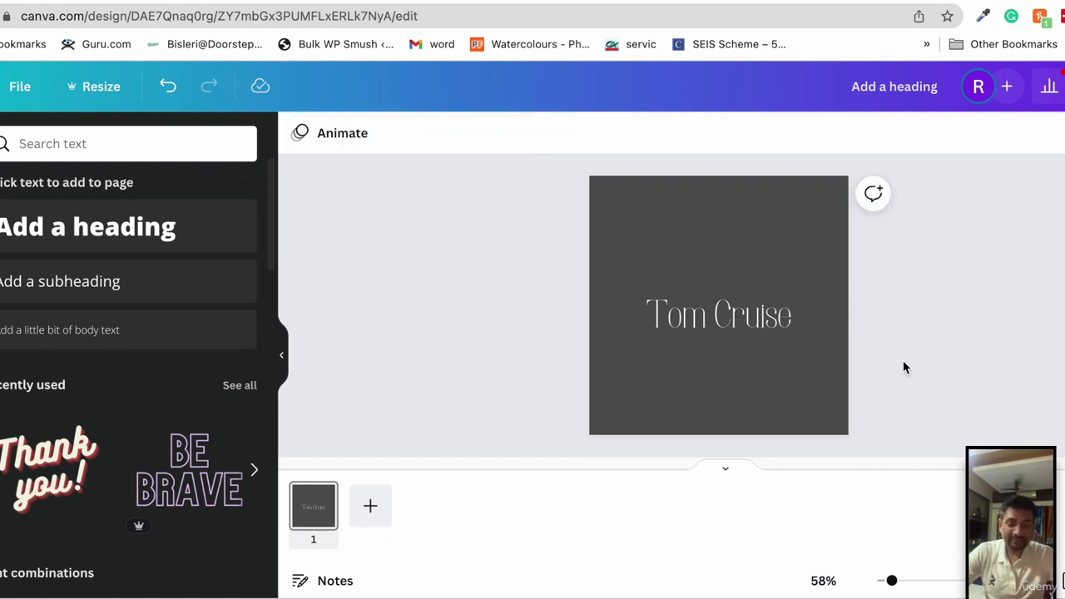
pyautogui.click(735, 322)
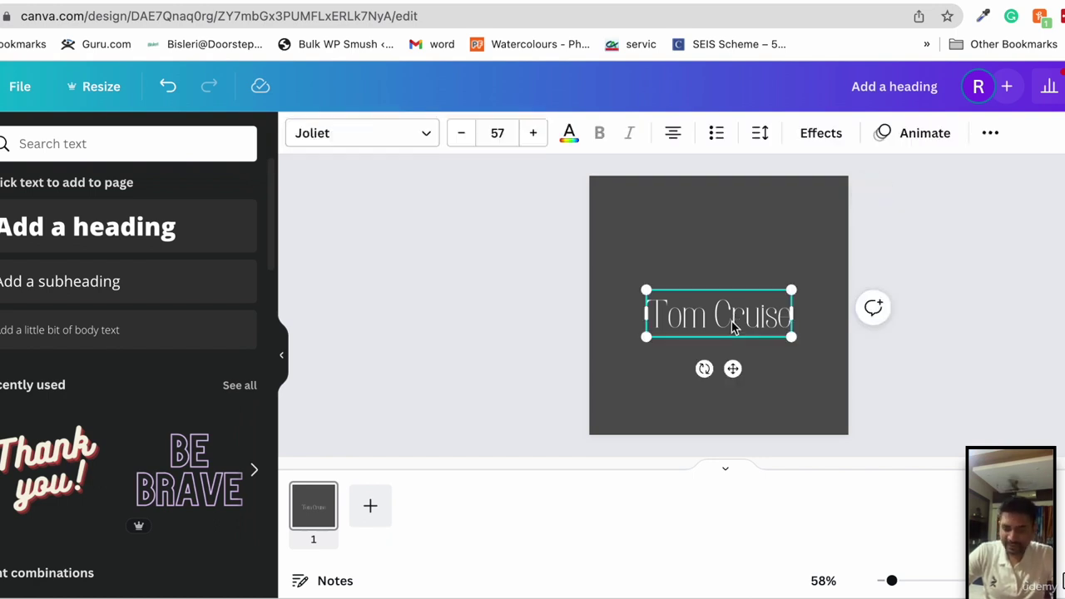
# Add a second Joliet heading at size 27 reading 'Luxury real Estate Agent'
pyautogui.click(118, 247)
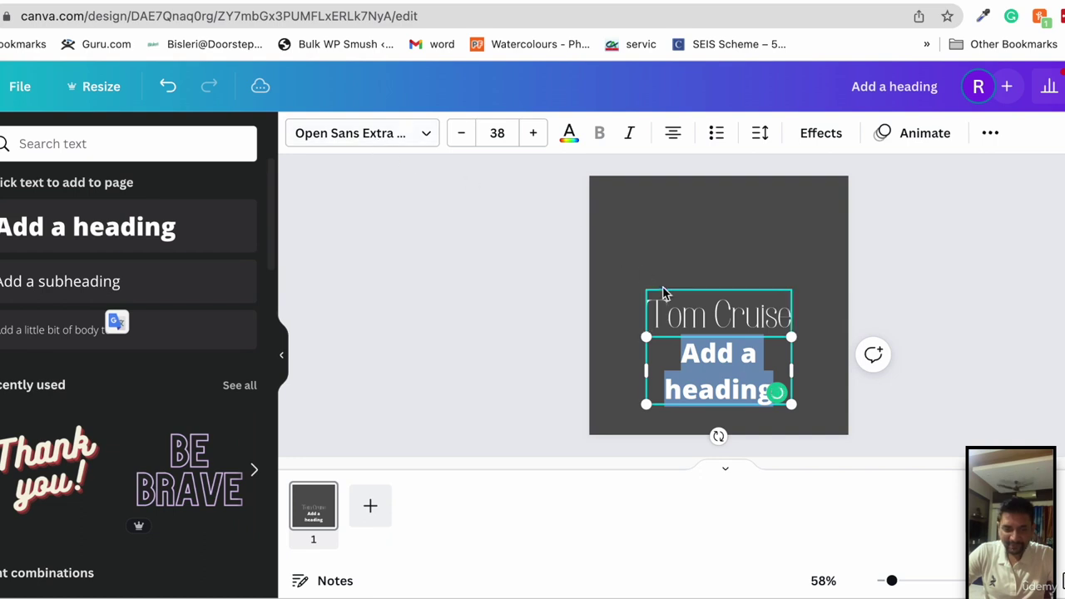
pyautogui.click(331, 139)
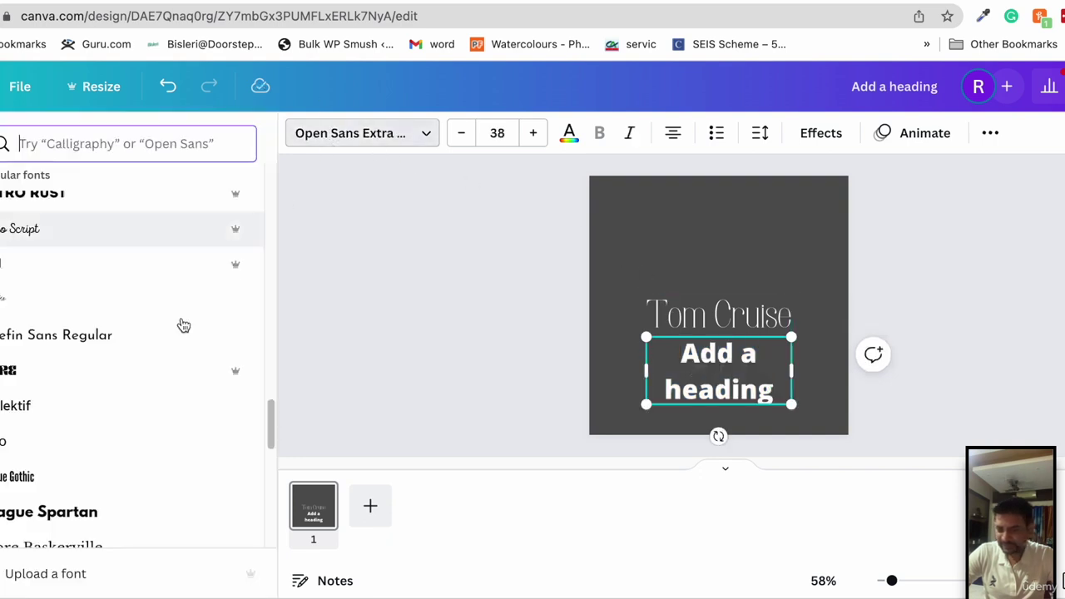
pyautogui.click(109, 275)
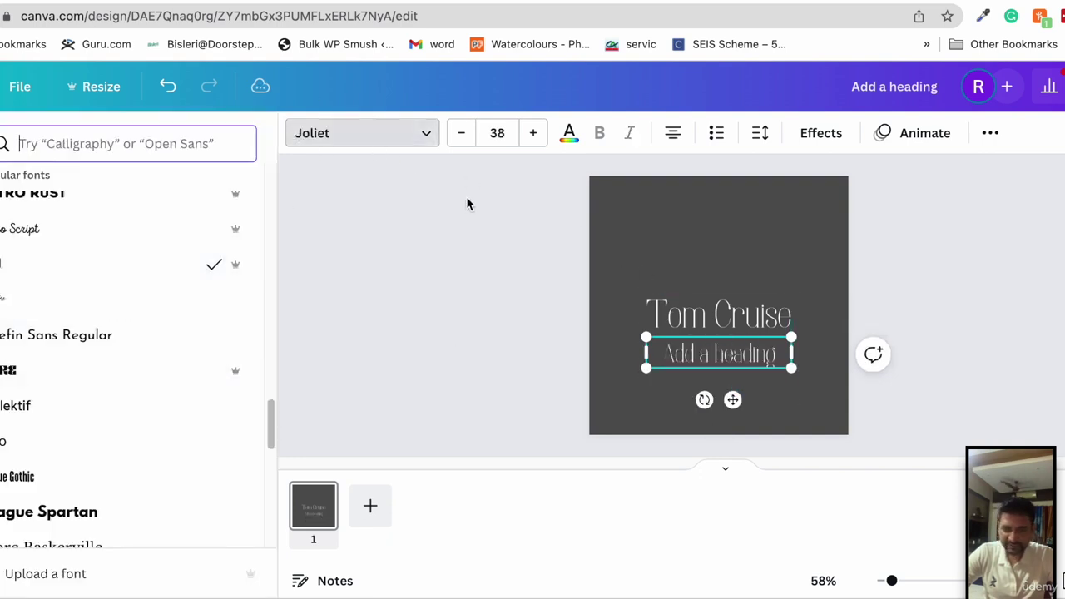
pyautogui.click(494, 141)
pyautogui.click(472, 142)
pyautogui.click(472, 142)
pyautogui.click(472, 142)
pyautogui.click(472, 142)
pyautogui.click(471, 142)
pyautogui.click(472, 143)
pyautogui.click(472, 142)
pyautogui.click(472, 142)
pyautogui.click(472, 142)
pyautogui.click(471, 143)
pyautogui.click(472, 143)
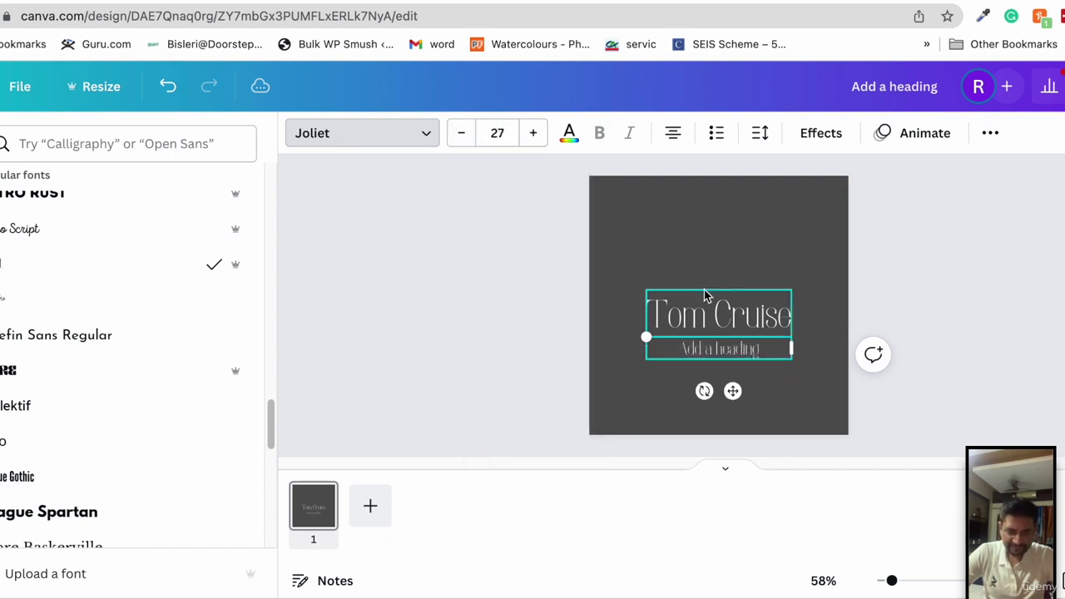
pyautogui.doubleClick(726, 346)
pyautogui.write('Lux')
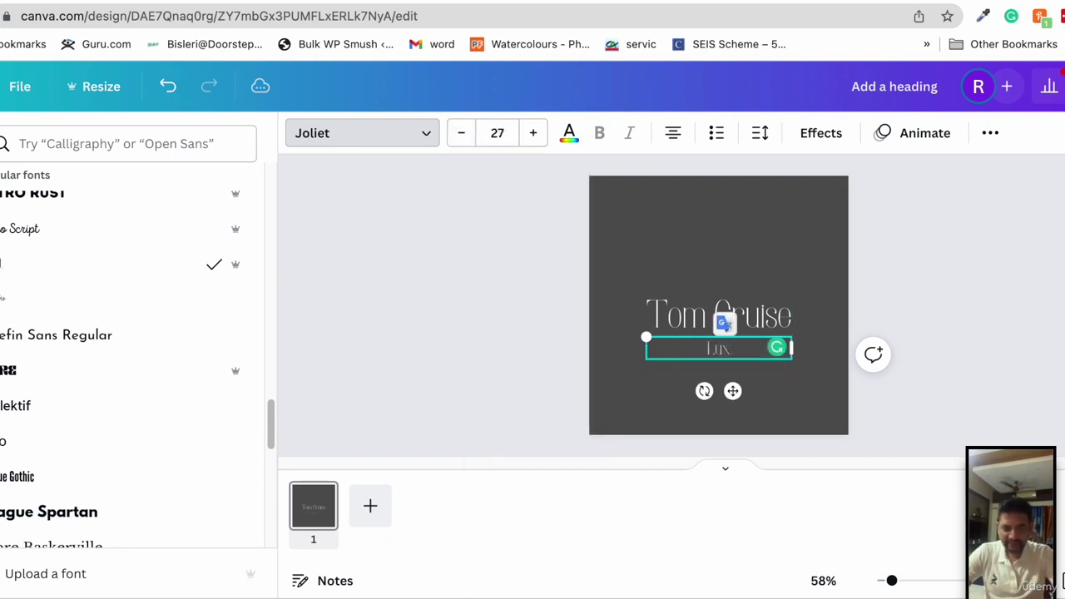
pyautogui.write('ury r')
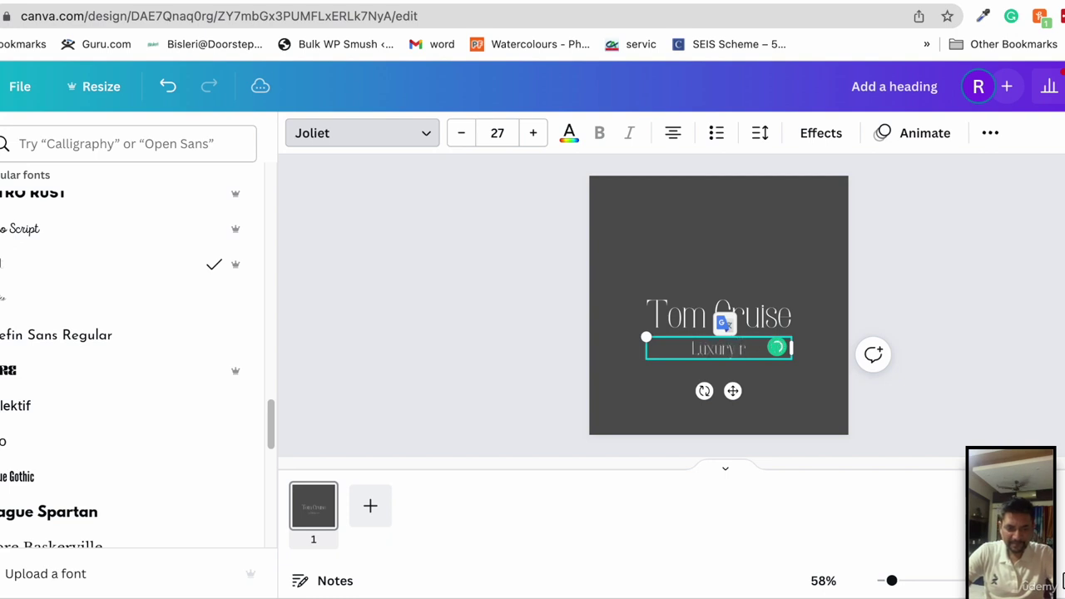
pyautogui.write('eal Estat')
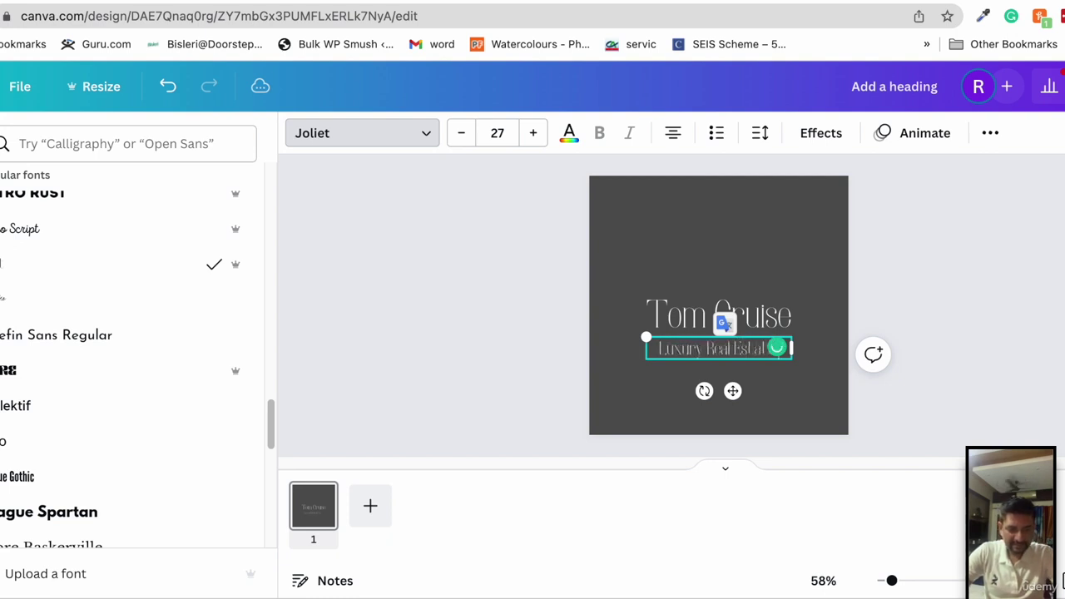
pyautogui.write('e Agent')
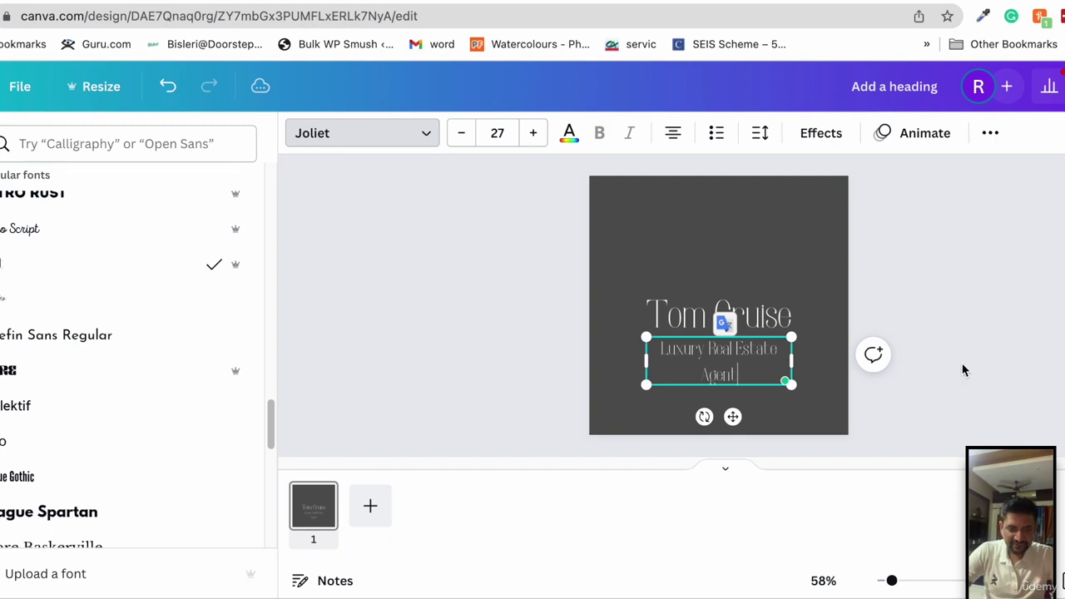
# Delete 'Agent' from the subtitle so it reads 'Luxury Real Estate' on one line
pyautogui.click(963, 370)
pyautogui.click(949, 366)
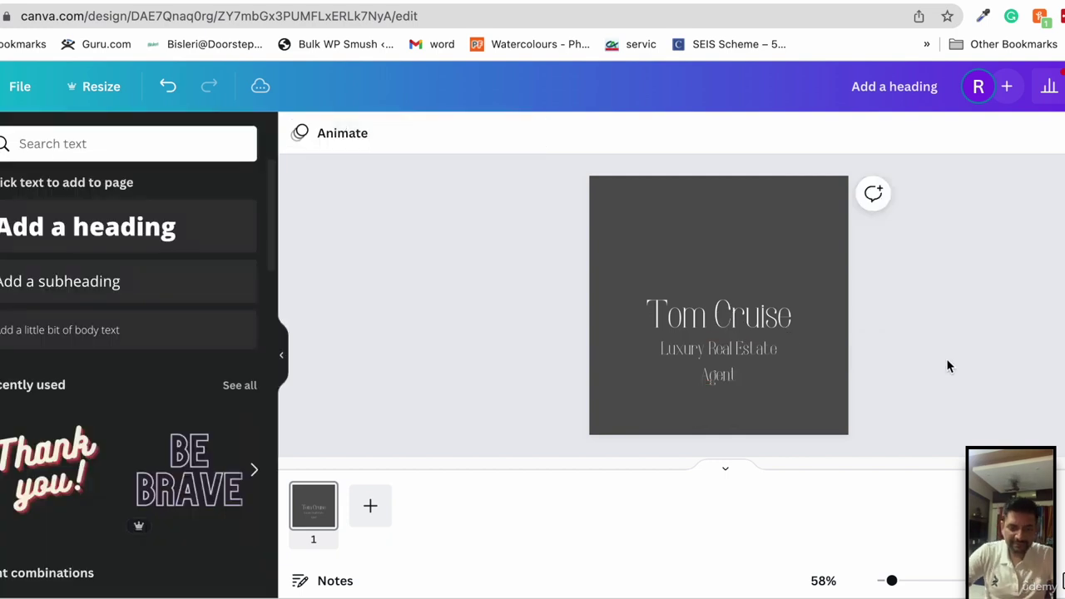
pyautogui.click(746, 370)
pyautogui.doubleClick(735, 369)
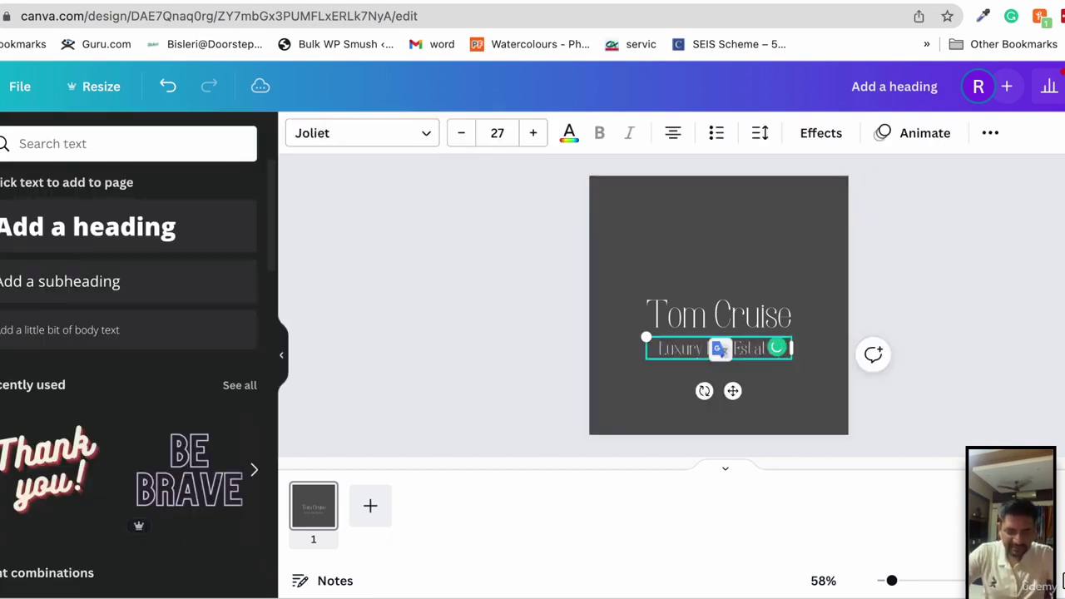
pyautogui.click(1041, 336)
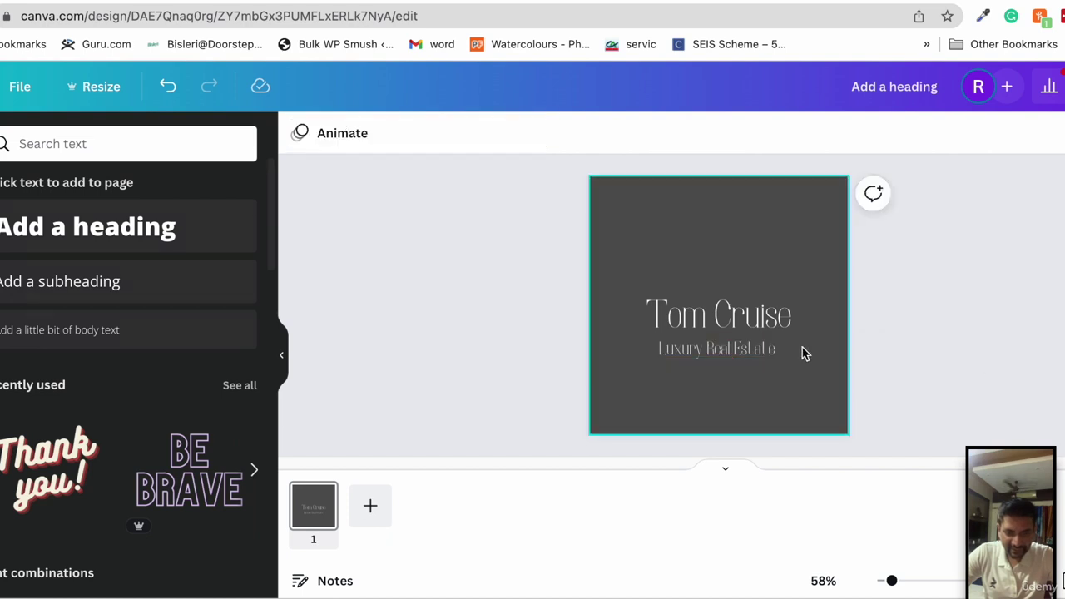
pyautogui.click(778, 351)
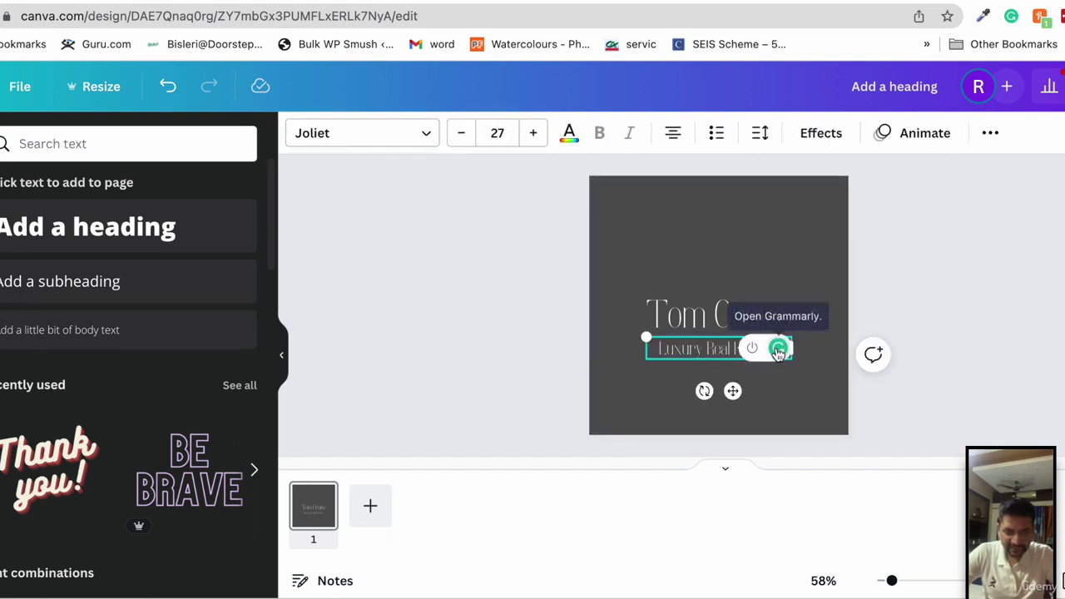
pyautogui.click(955, 333)
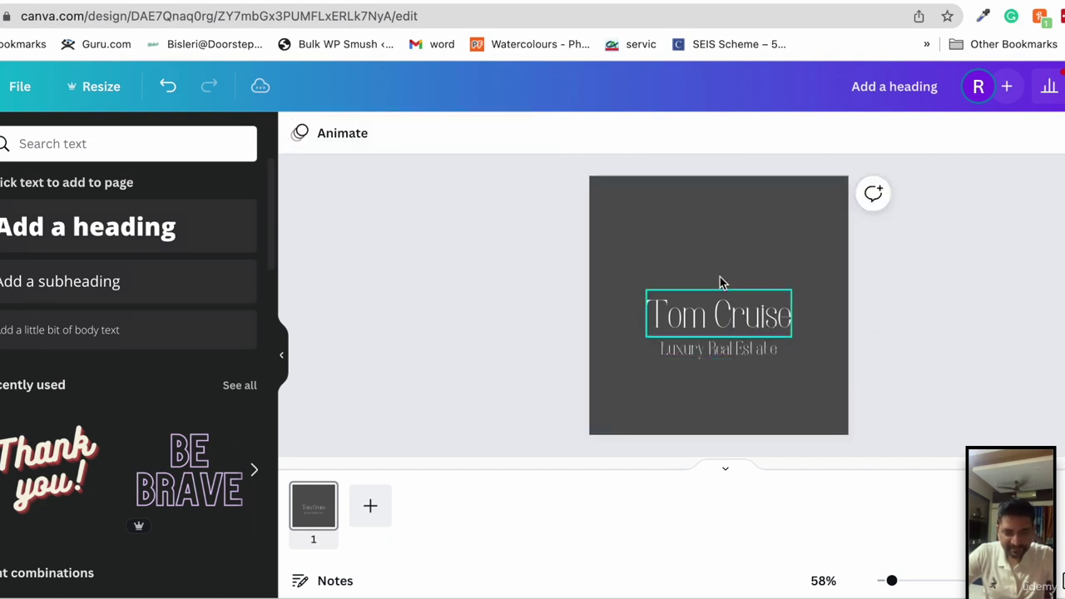
# Search Elements for 'real estate' and scroll through the graphic results
pyautogui.click(2, 199)
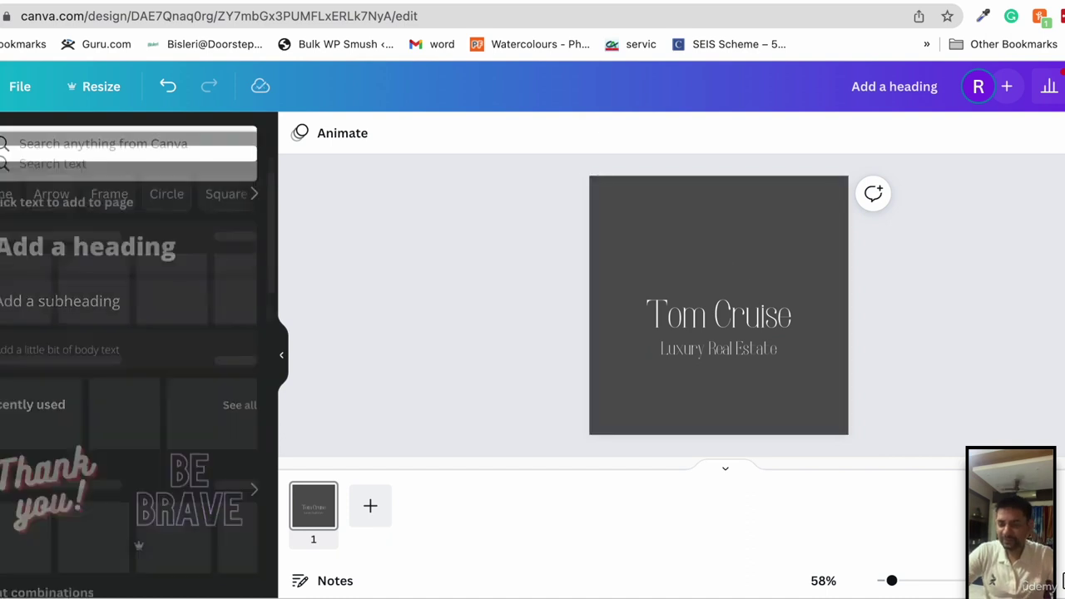
pyautogui.click(86, 148)
pyautogui.write('re')
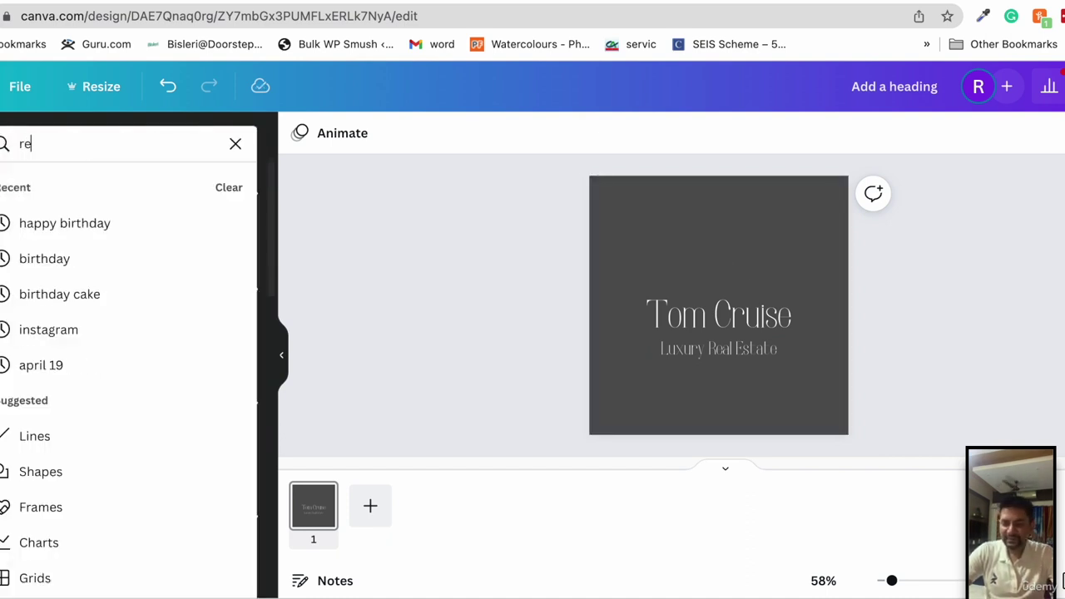
pyautogui.write('al estate')
pyautogui.press('Return')
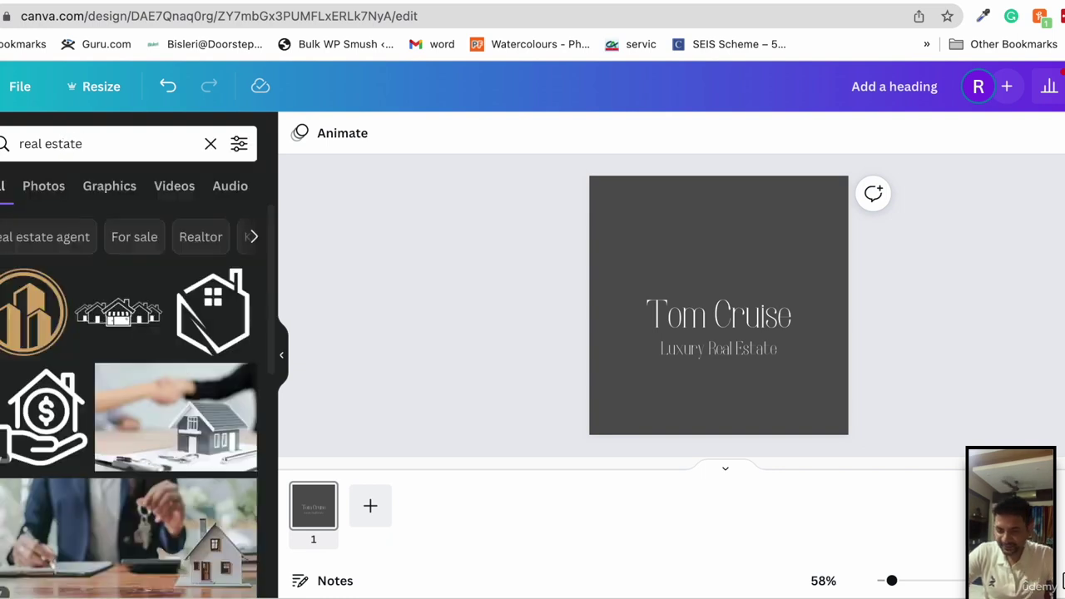
pyautogui.scroll(-3, 36, 312)
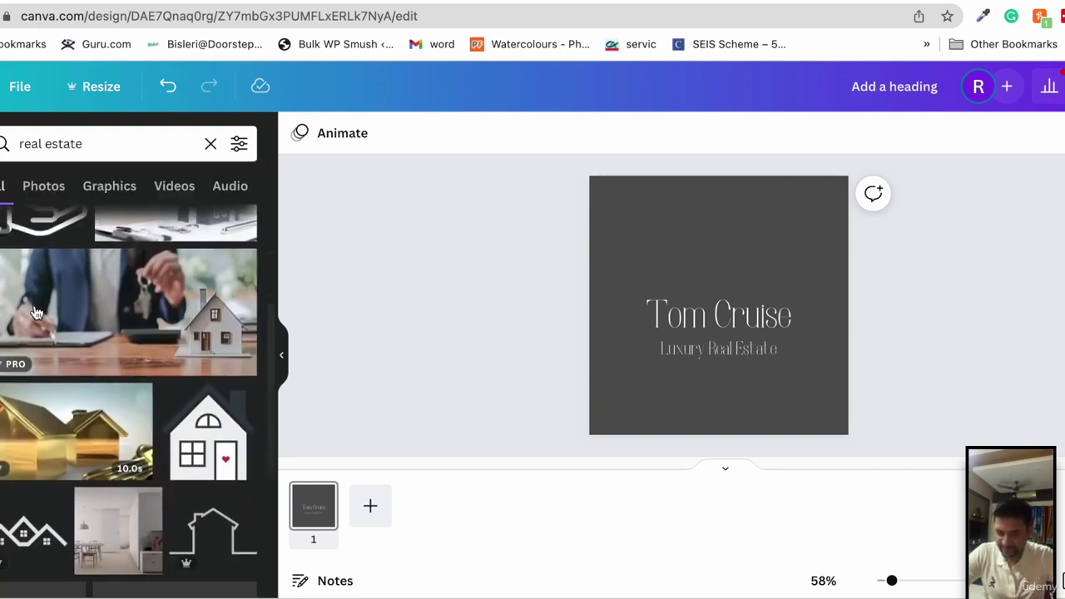
pyautogui.scroll(-4, 36, 313)
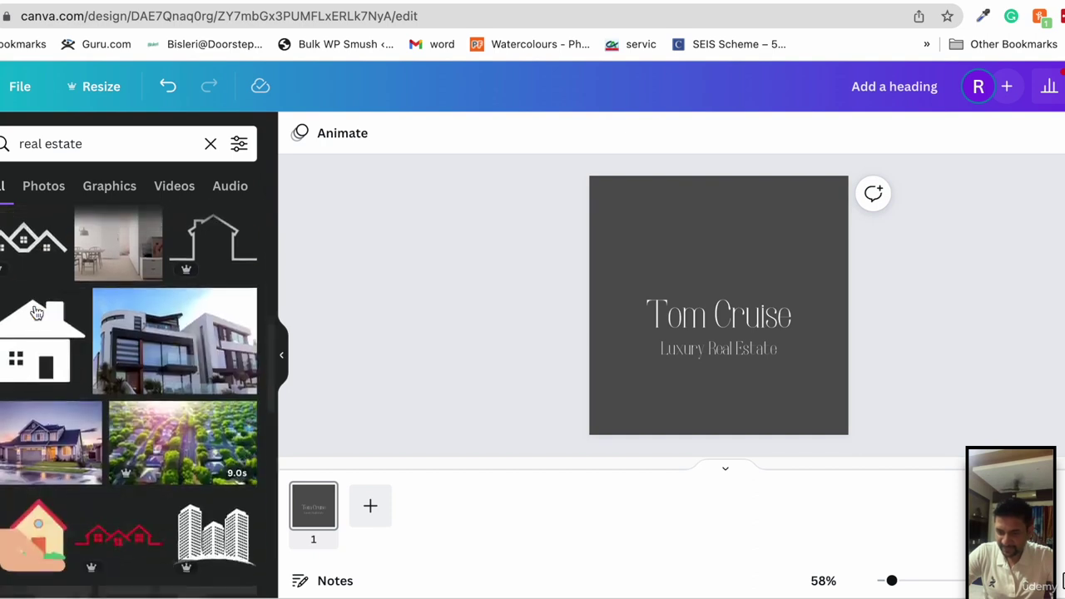
pyautogui.scroll(-3, 36, 313)
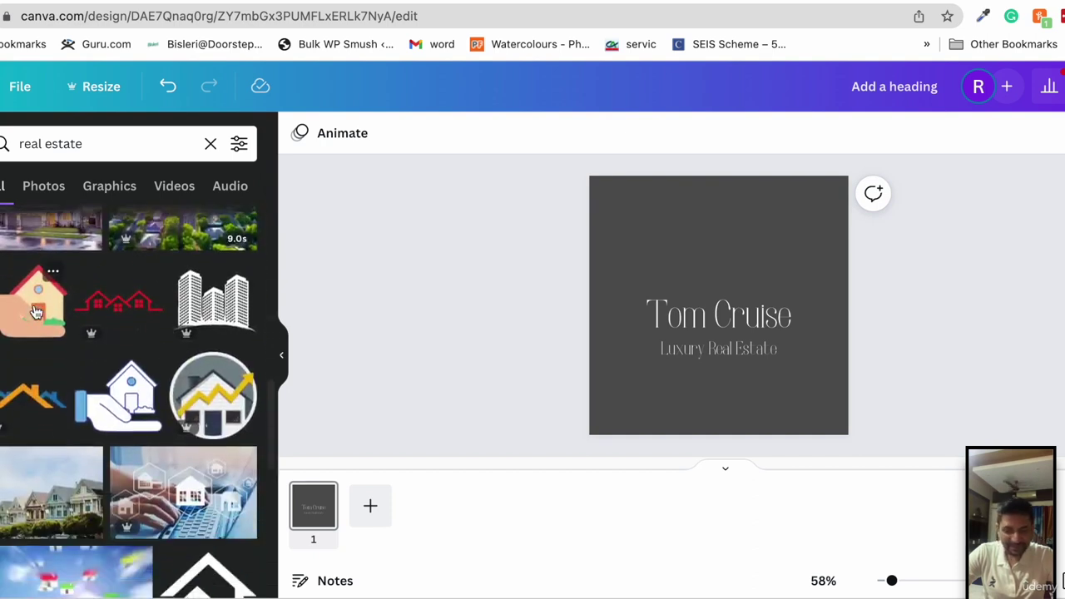
pyautogui.scroll(-3, 36, 313)
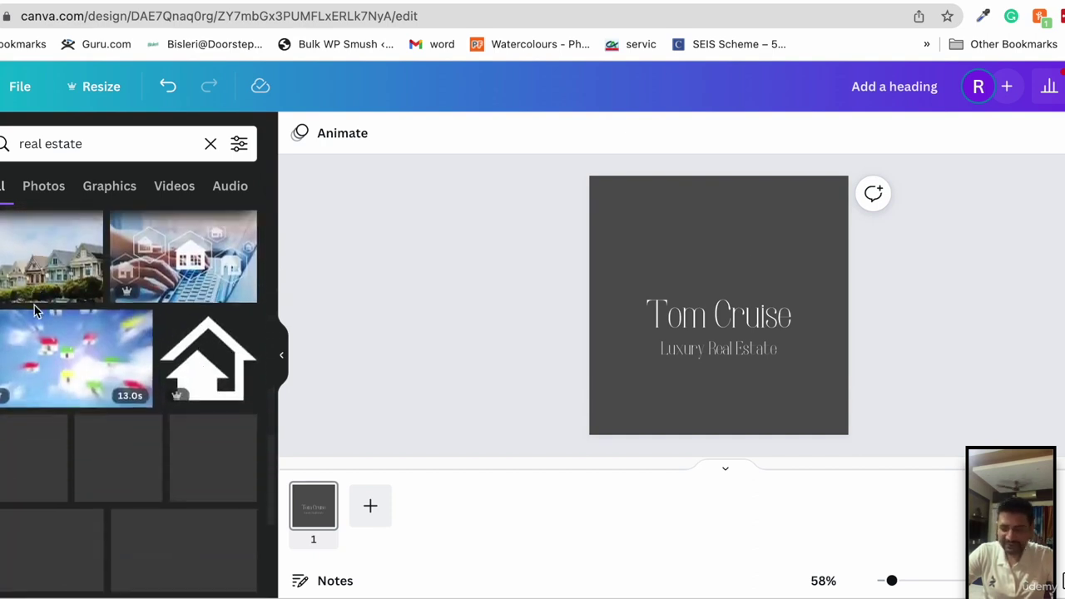
pyautogui.scroll(-5, 34, 305)
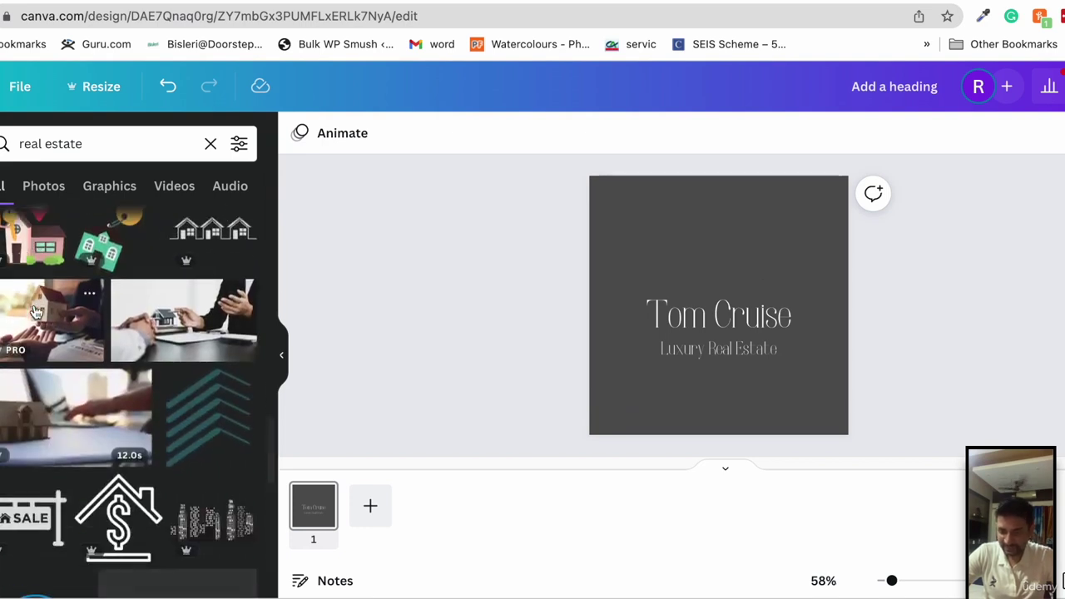
pyautogui.scroll(-2, 35, 312)
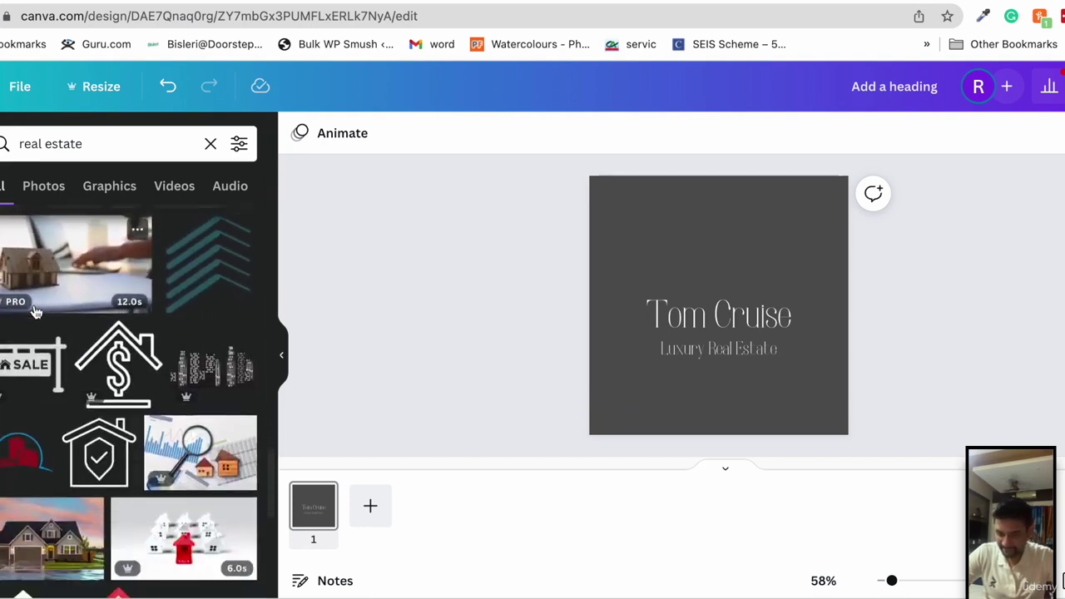
pyautogui.scroll(-1, 36, 313)
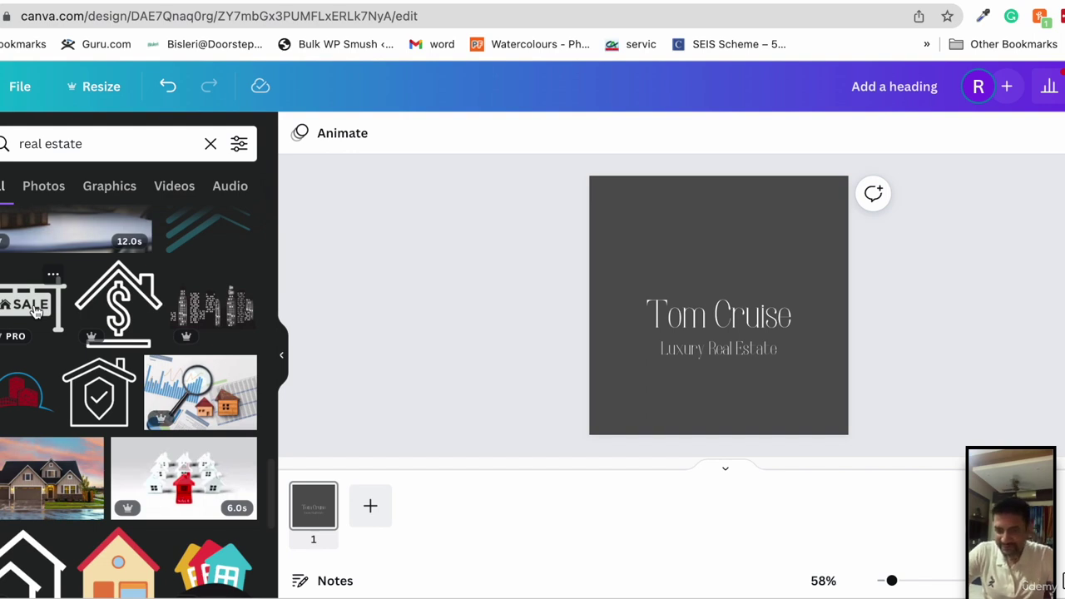
pyautogui.click(199, 317)
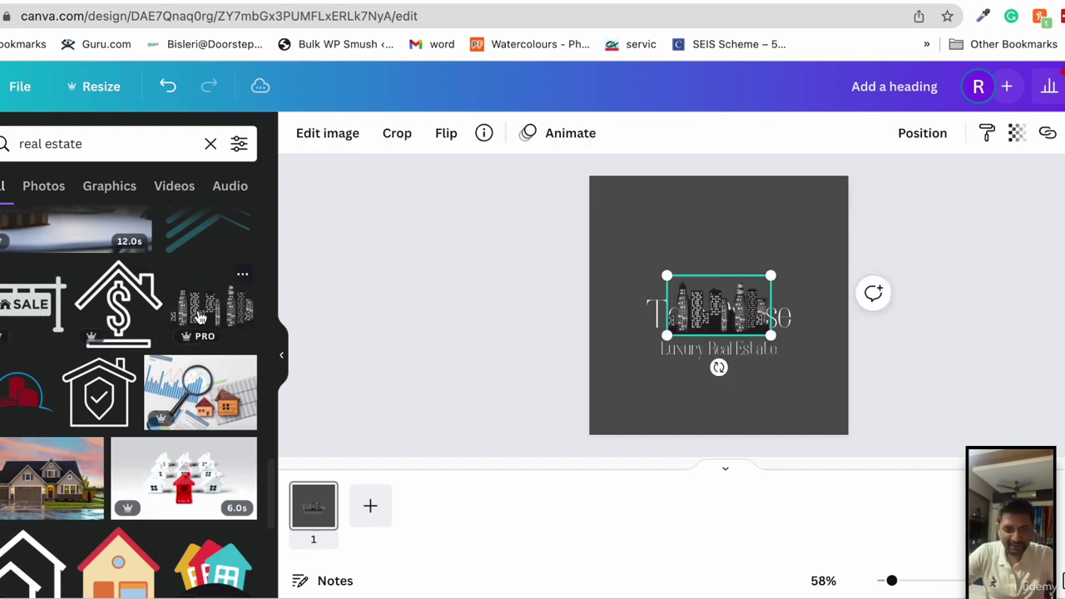
pyautogui.moveTo(722, 320); pyautogui.dragTo(725, 264)
pyautogui.scroll(-3, 94, 425)
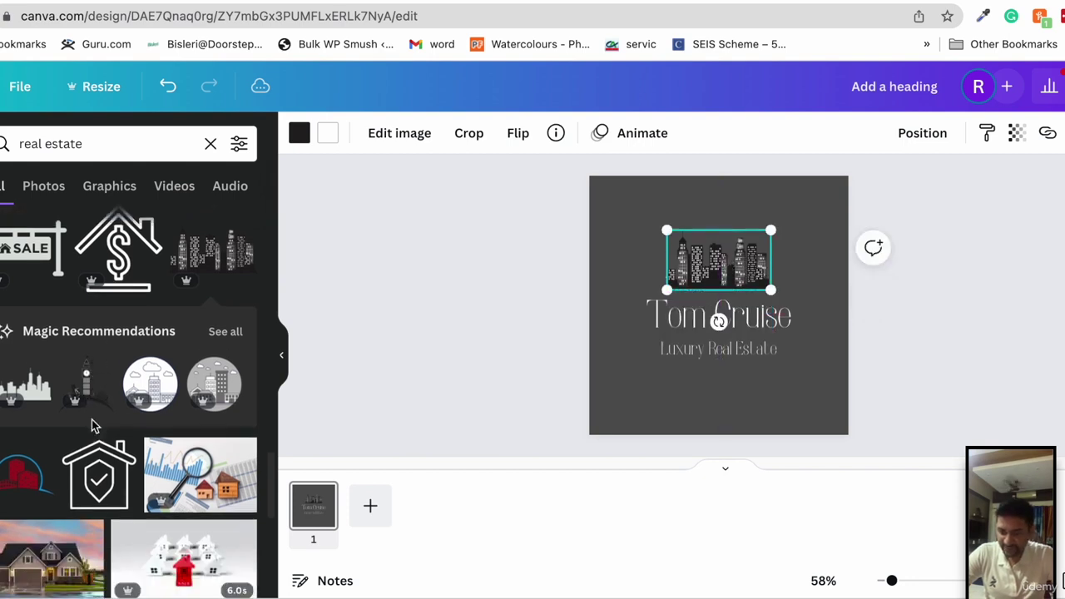
pyautogui.scroll(-8, 94, 426)
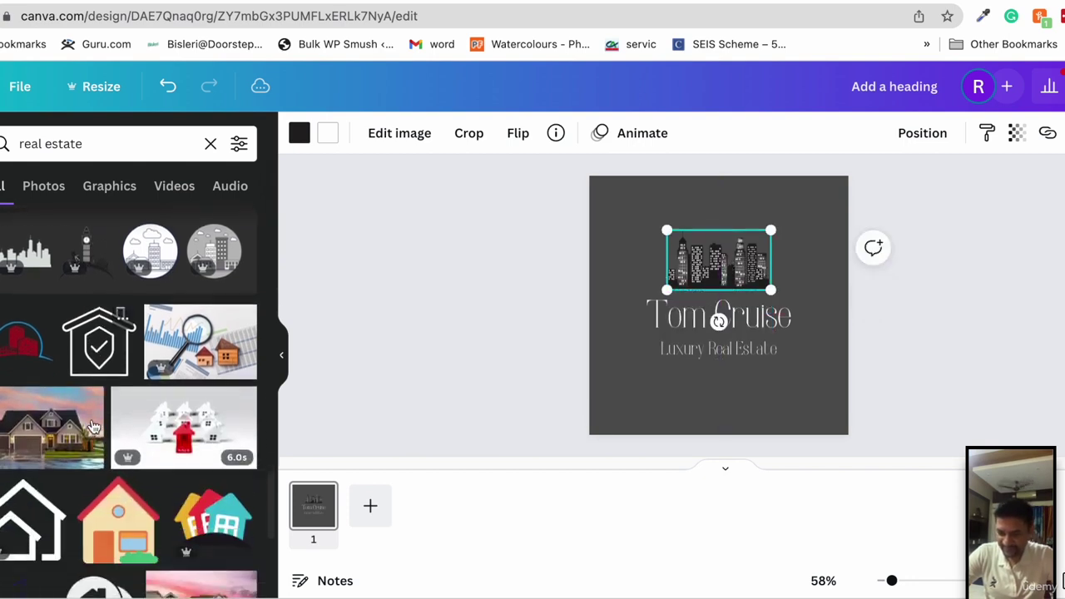
pyautogui.scroll(-8, 94, 427)
pyautogui.scroll(-1, 94, 426)
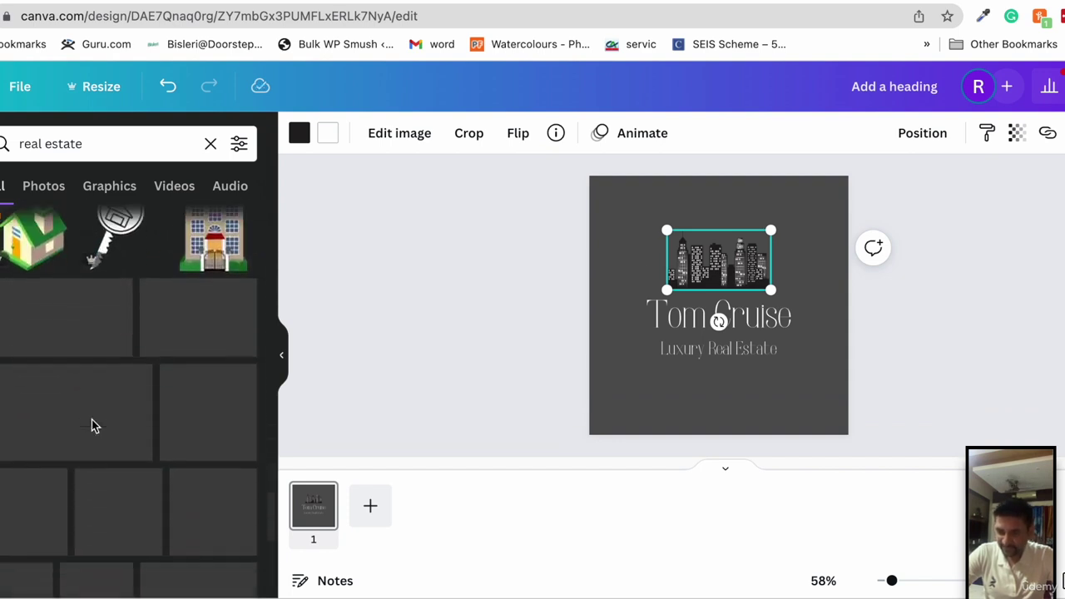
pyautogui.scroll(-2, 94, 426)
pyautogui.scroll(-2, 94, 426)
pyautogui.scroll(-6, 94, 426)
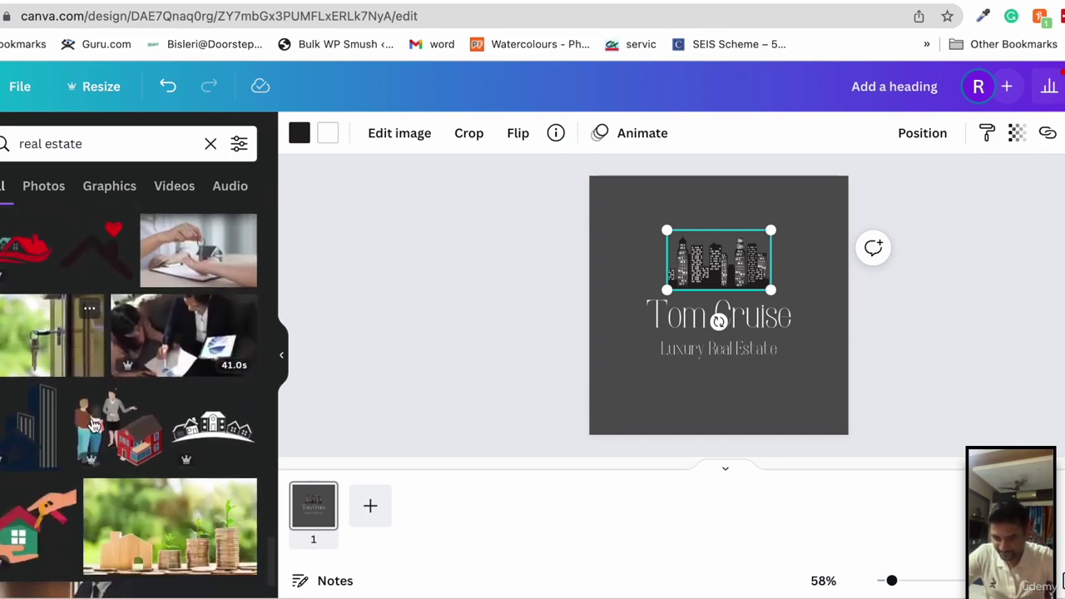
pyautogui.scroll(-3, 94, 426)
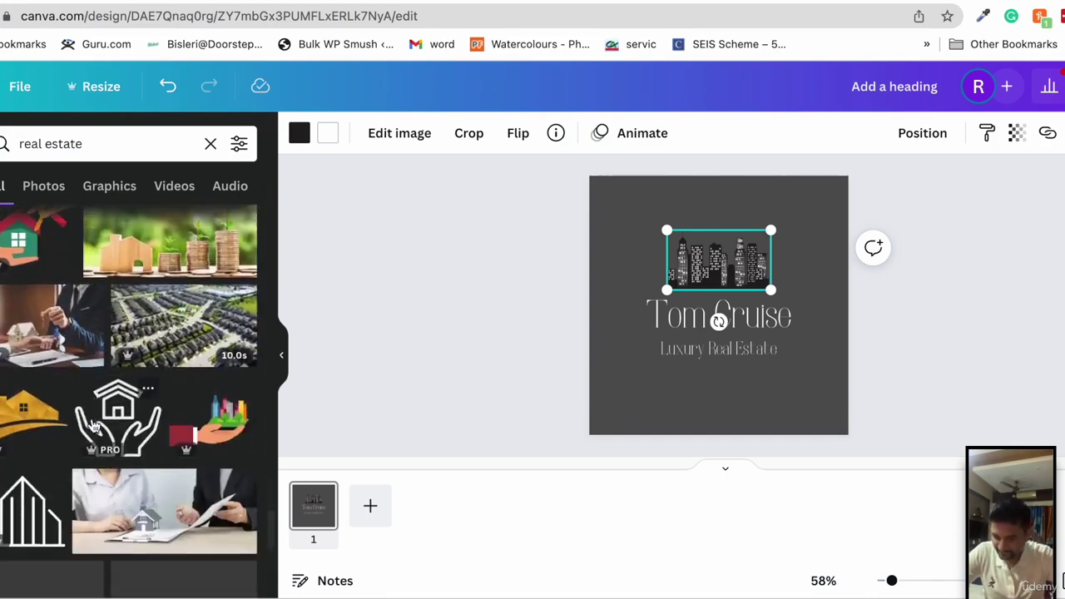
pyautogui.scroll(-2, 94, 426)
pyautogui.scroll(-2, 94, 426)
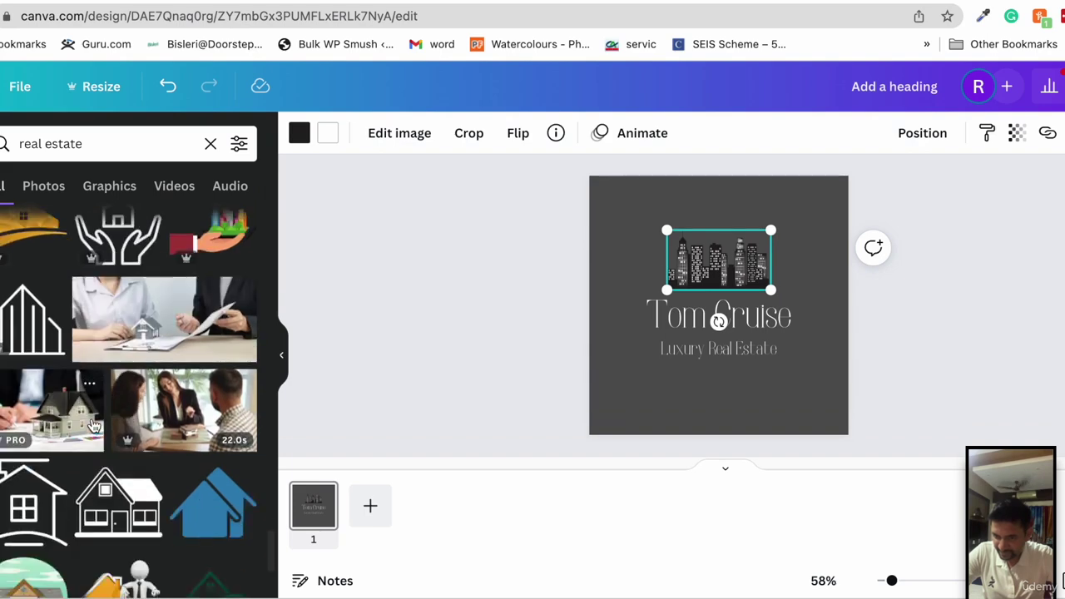
pyautogui.scroll(-1, 94, 426)
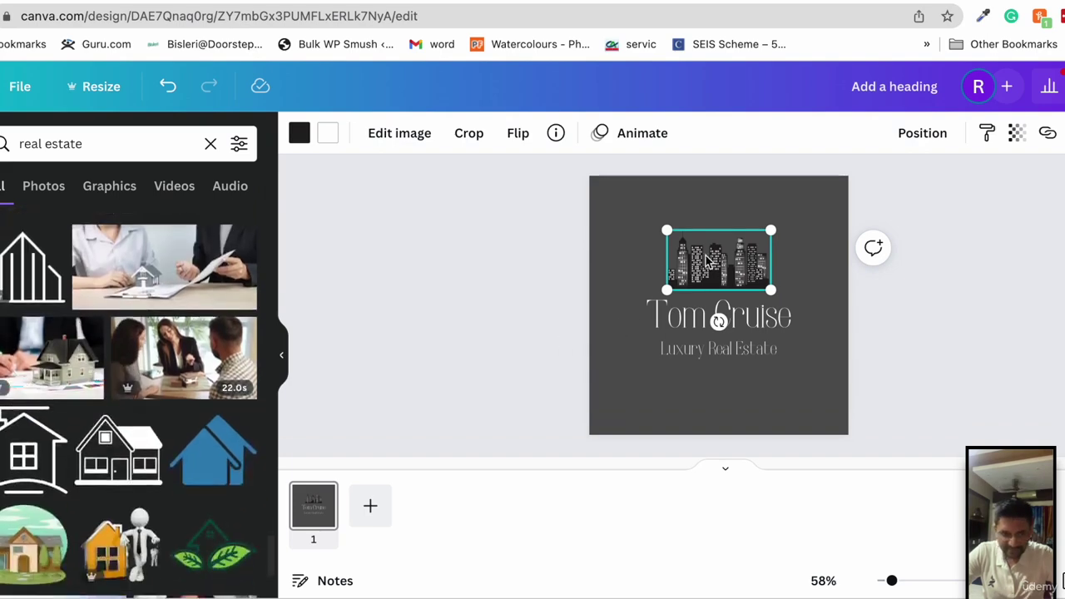
# Swap the skyline for a line-drawn house graphic, placed above the name and coloured white
pyautogui.press('Delete')
pyautogui.click(31, 266)
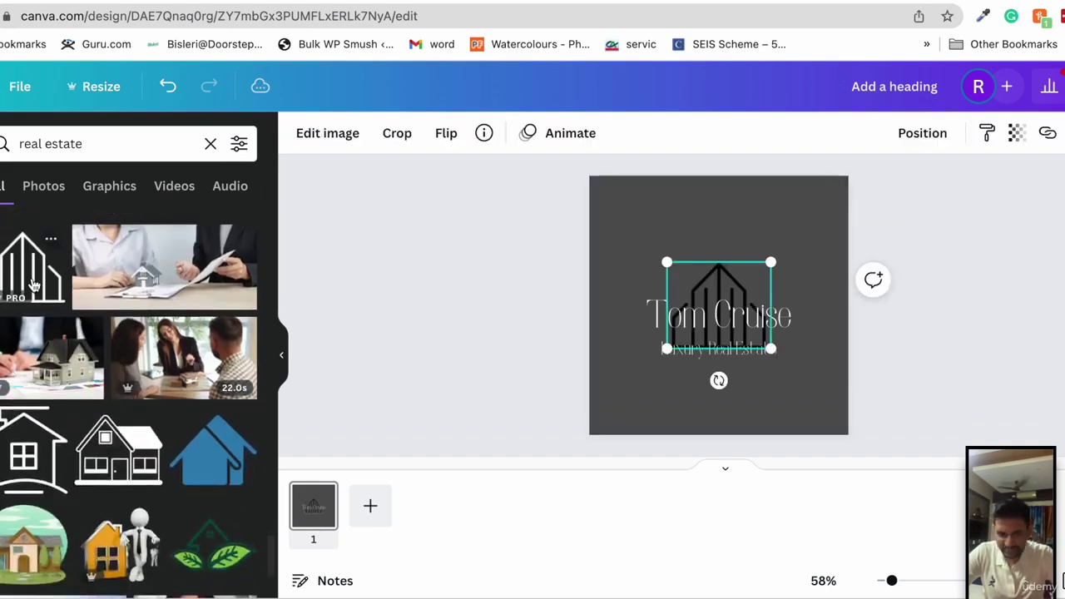
pyautogui.moveTo(737, 287); pyautogui.dragTo(735, 221)
pyautogui.click(298, 140)
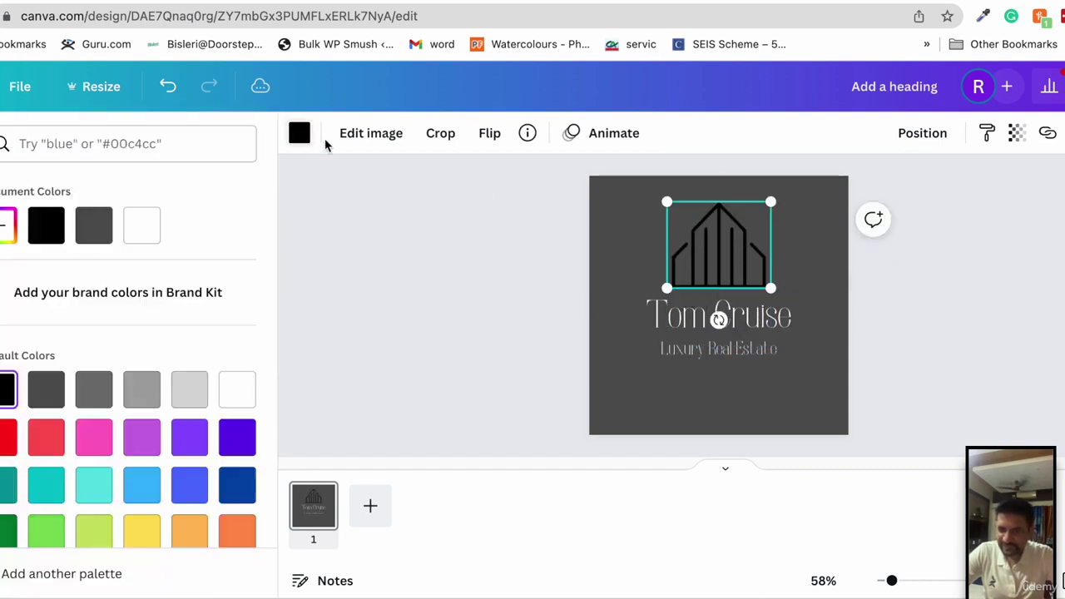
pyautogui.click(141, 225)
pyautogui.press('Escape')
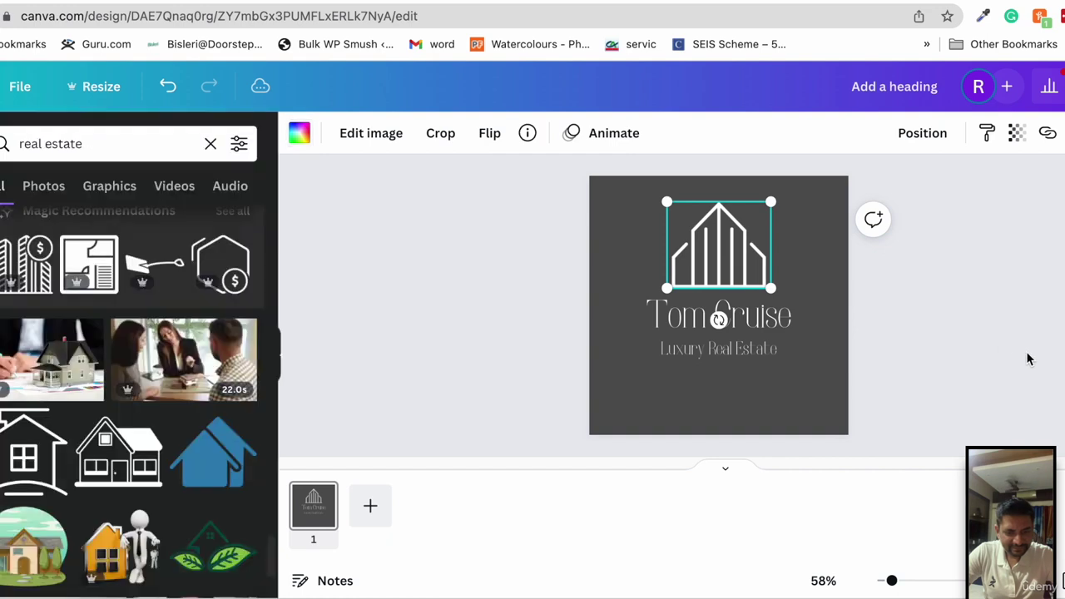
pyautogui.press('Escape')
pyautogui.click(746, 297)
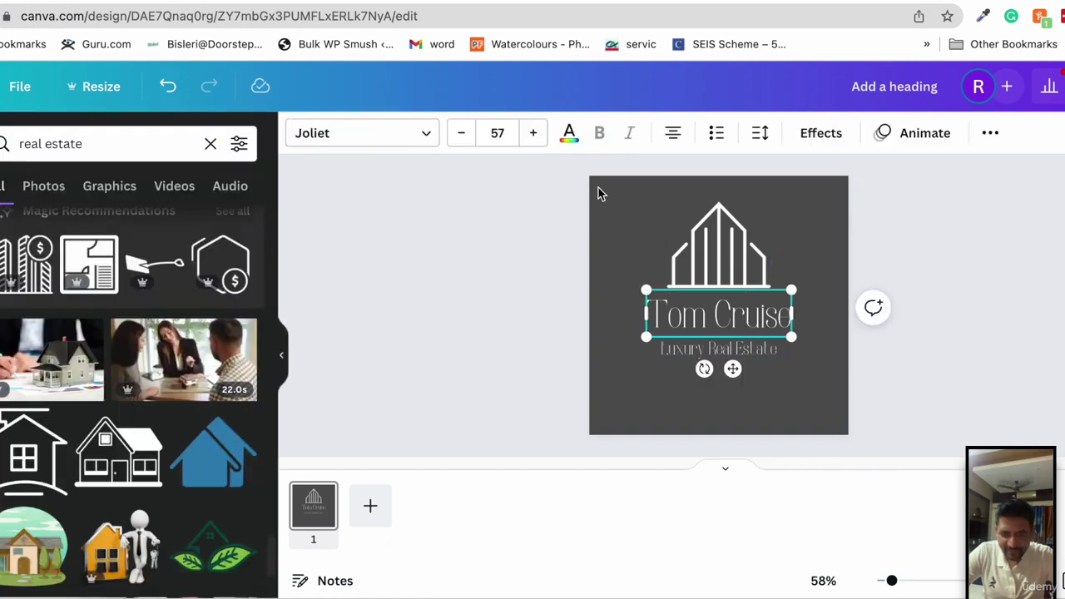
# Select the white house icon and scroll deep into the real estate element results for a house-row graphic
pyautogui.click(949, 383)
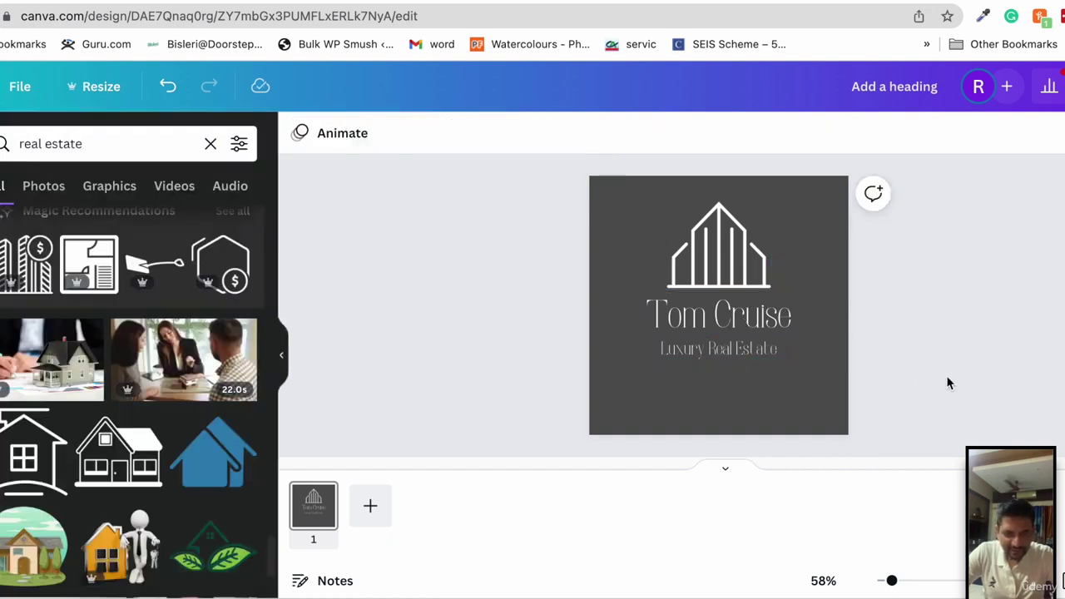
pyautogui.click(736, 269)
pyautogui.scroll(-10, 129, 449)
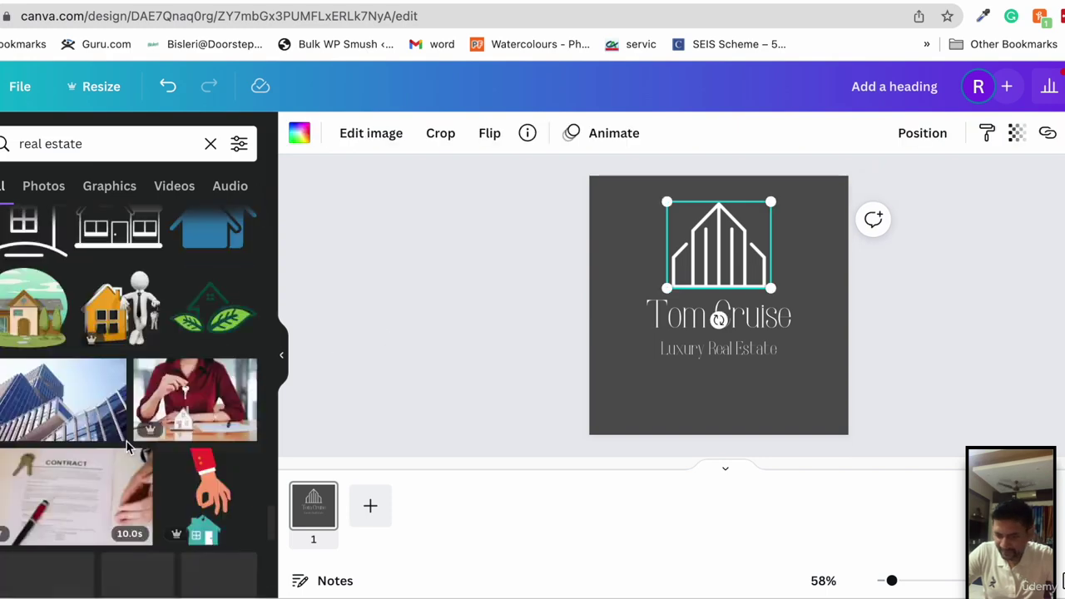
pyautogui.scroll(-5, 126, 448)
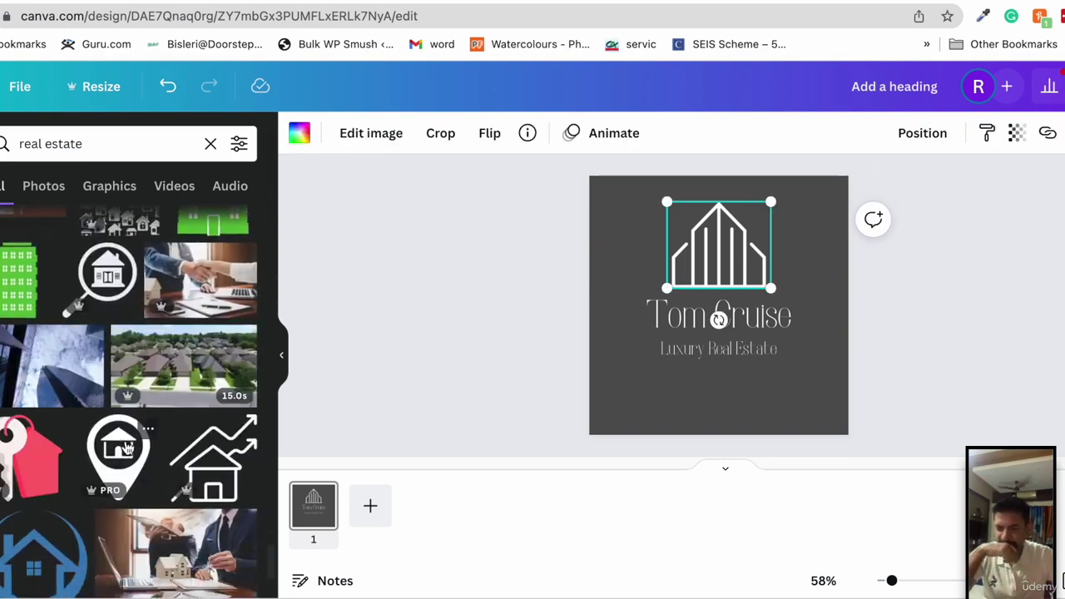
pyautogui.scroll(-5, 126, 448)
pyautogui.scroll(-8, 127, 448)
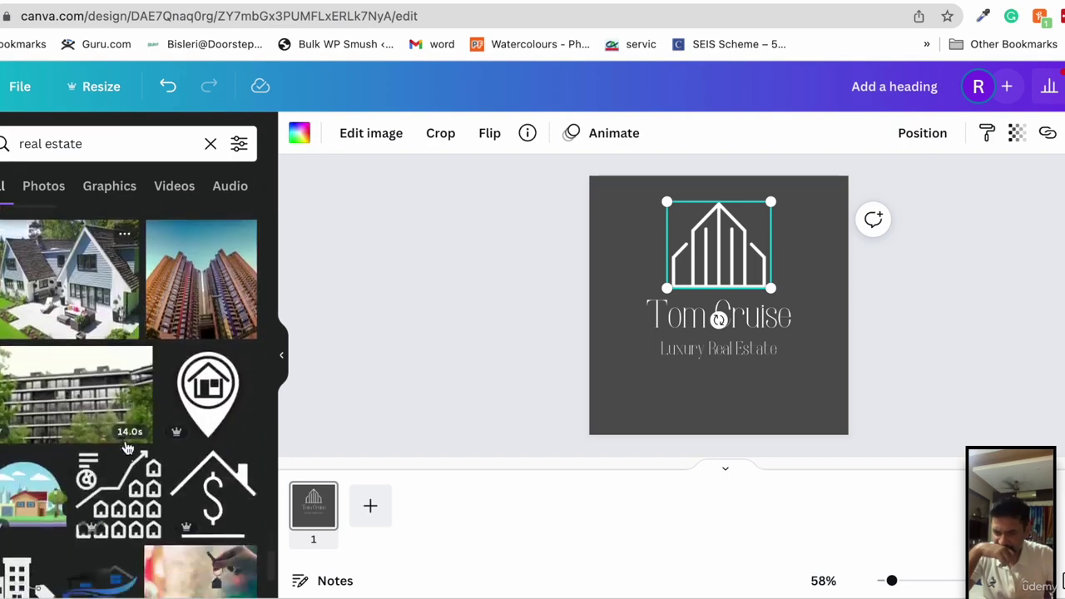
pyautogui.scroll(-4, 126, 447)
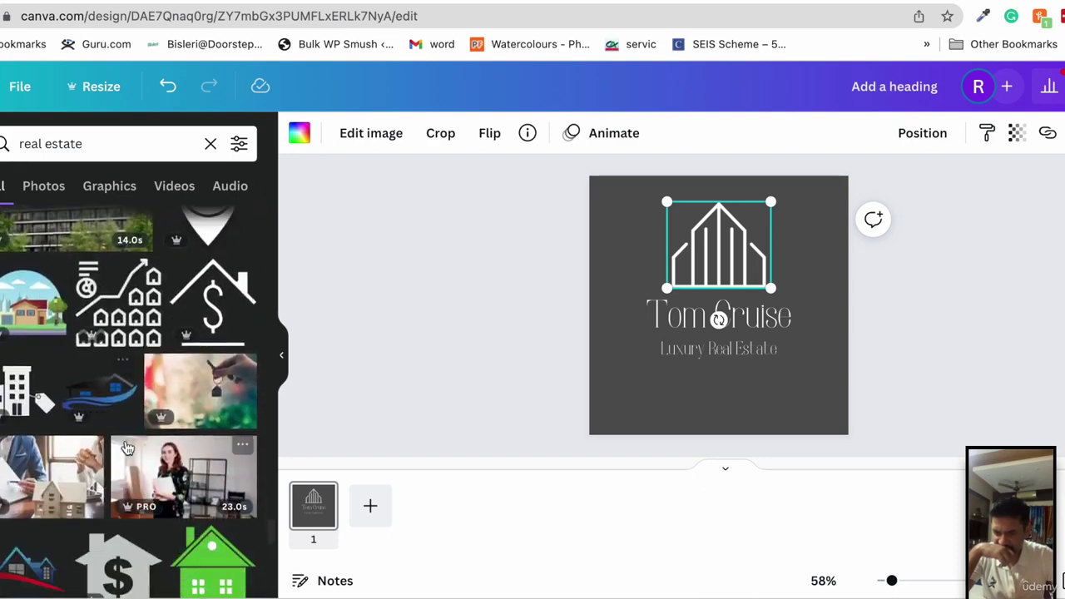
pyautogui.scroll(-8, 127, 448)
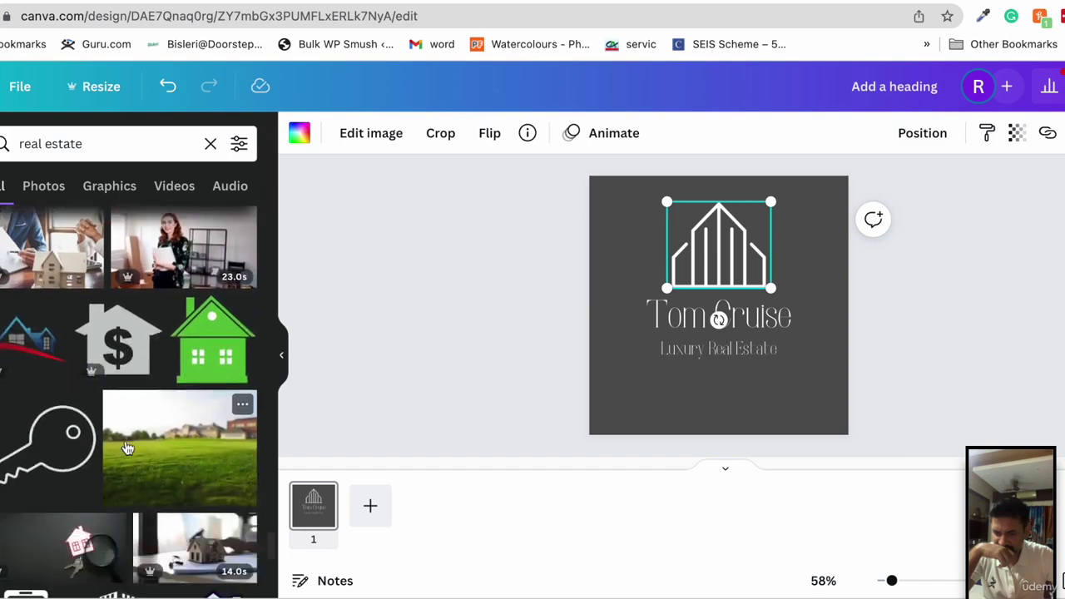
pyautogui.scroll(-1, 127, 447)
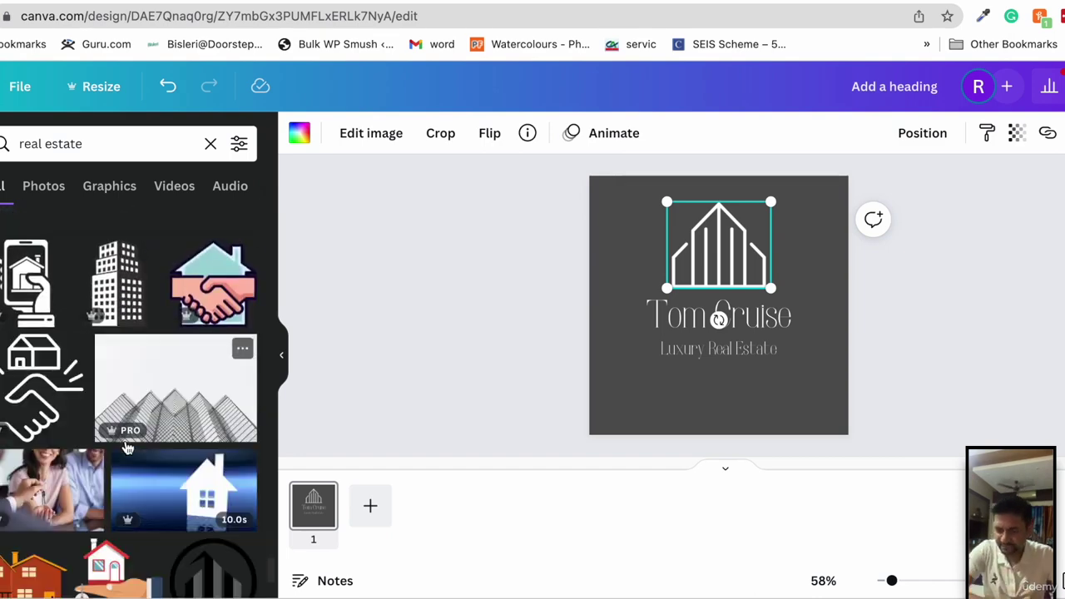
pyautogui.scroll(-10, 127, 447)
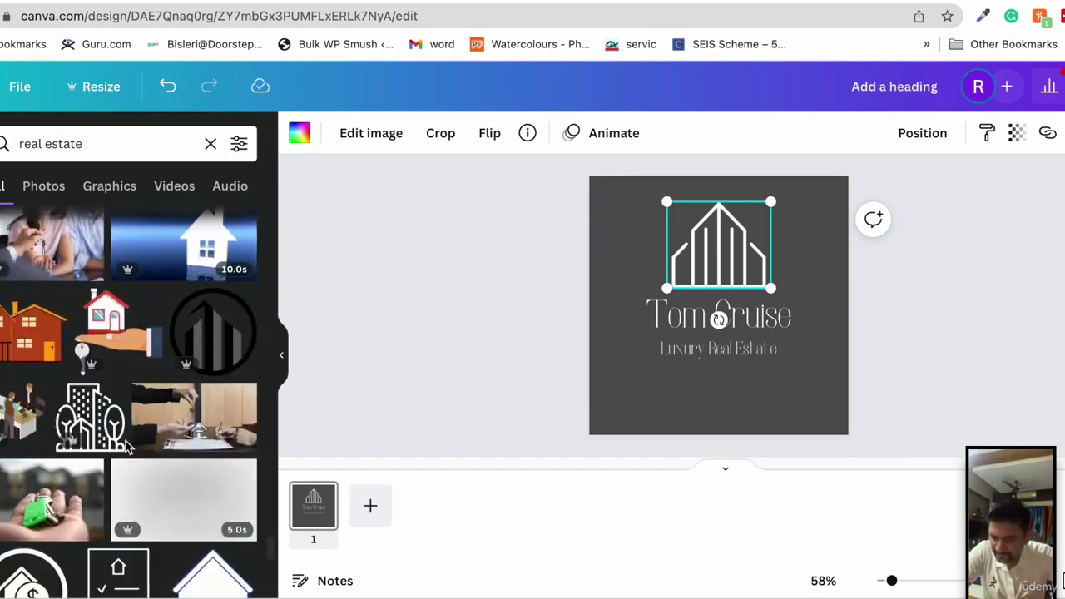
pyautogui.scroll(-8, 126, 447)
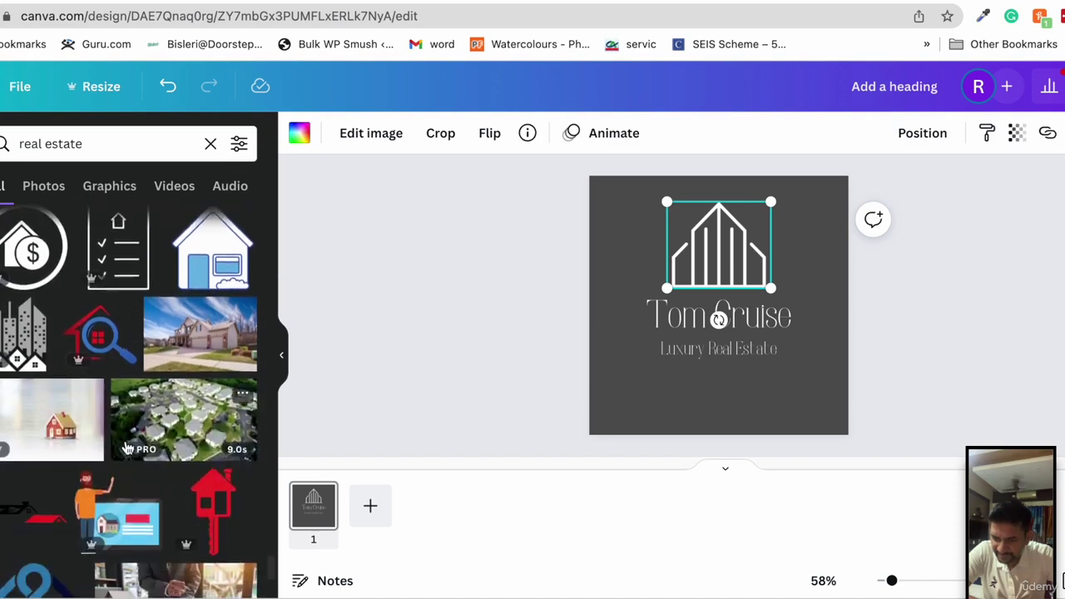
pyautogui.scroll(-5, 126, 447)
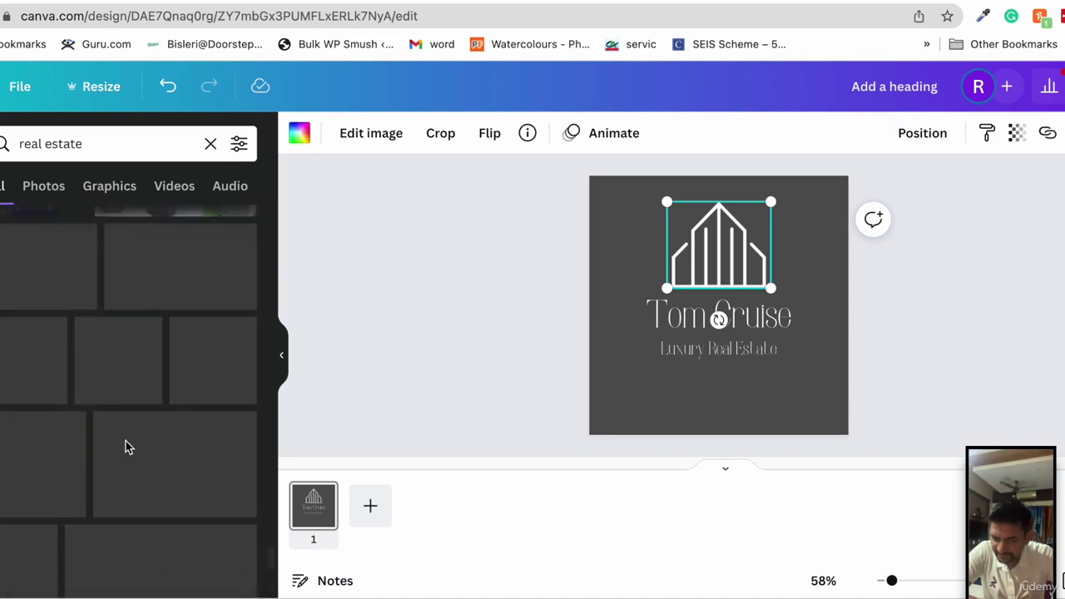
pyautogui.scroll(-6, 127, 448)
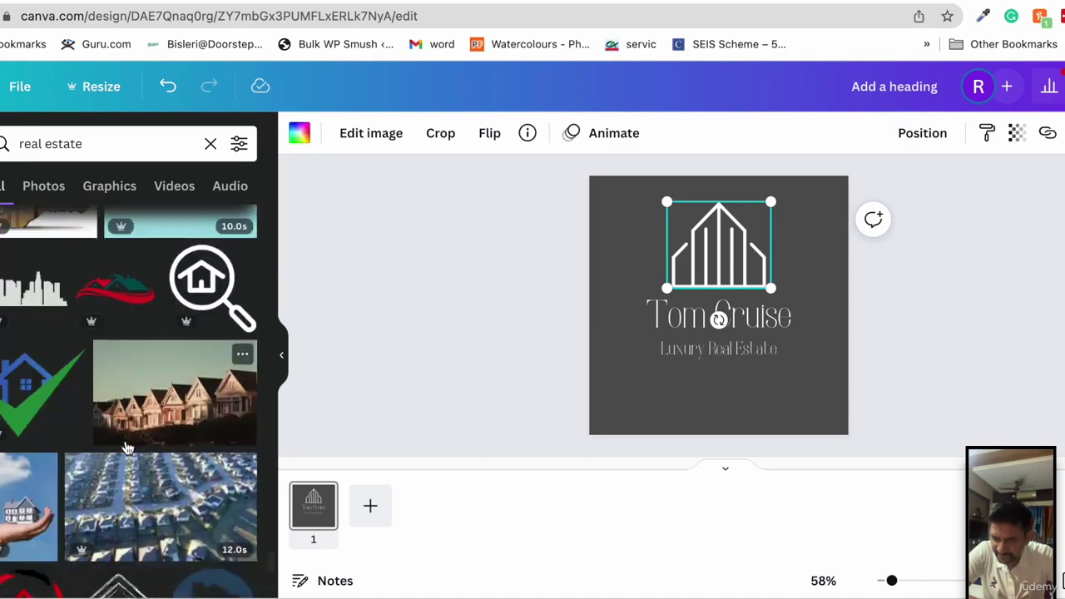
pyautogui.scroll(-8, 127, 448)
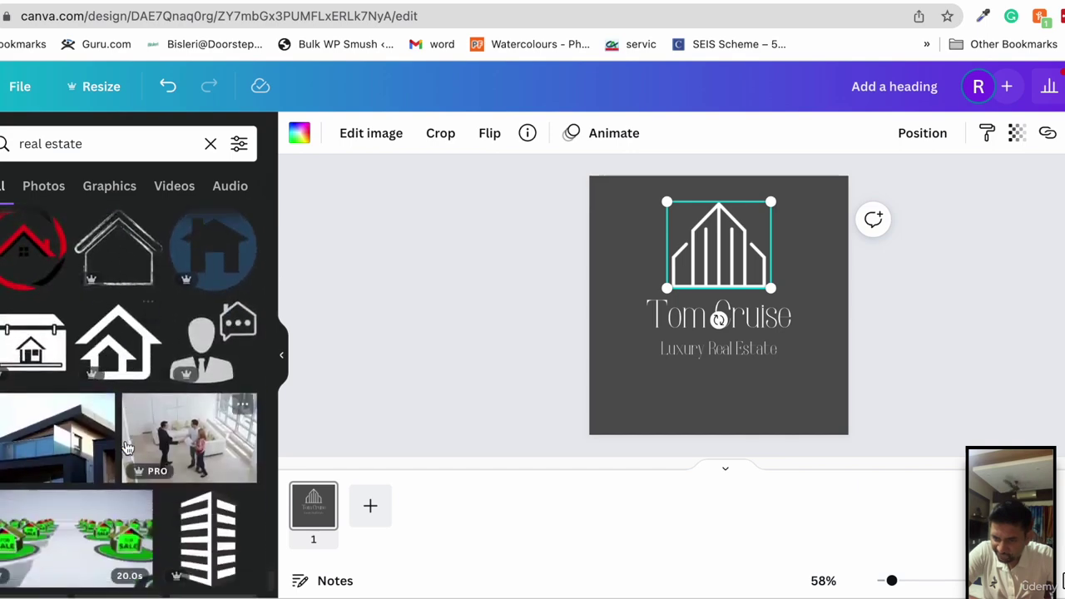
pyautogui.scroll(-2, 127, 448)
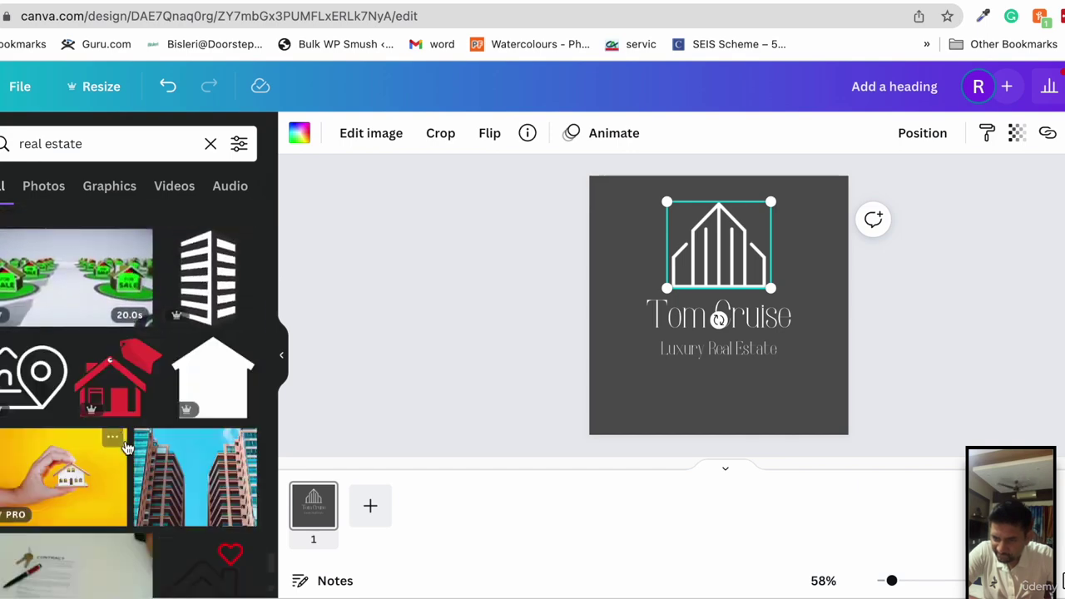
pyautogui.scroll(-3, 127, 448)
pyautogui.scroll(-2, 128, 447)
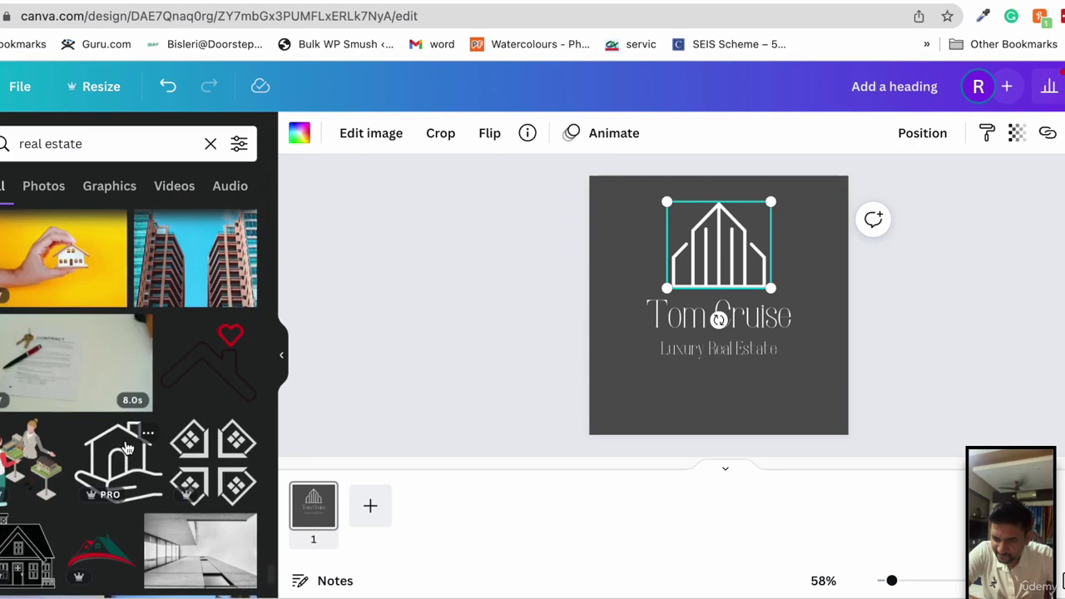
pyautogui.scroll(-2, 127, 448)
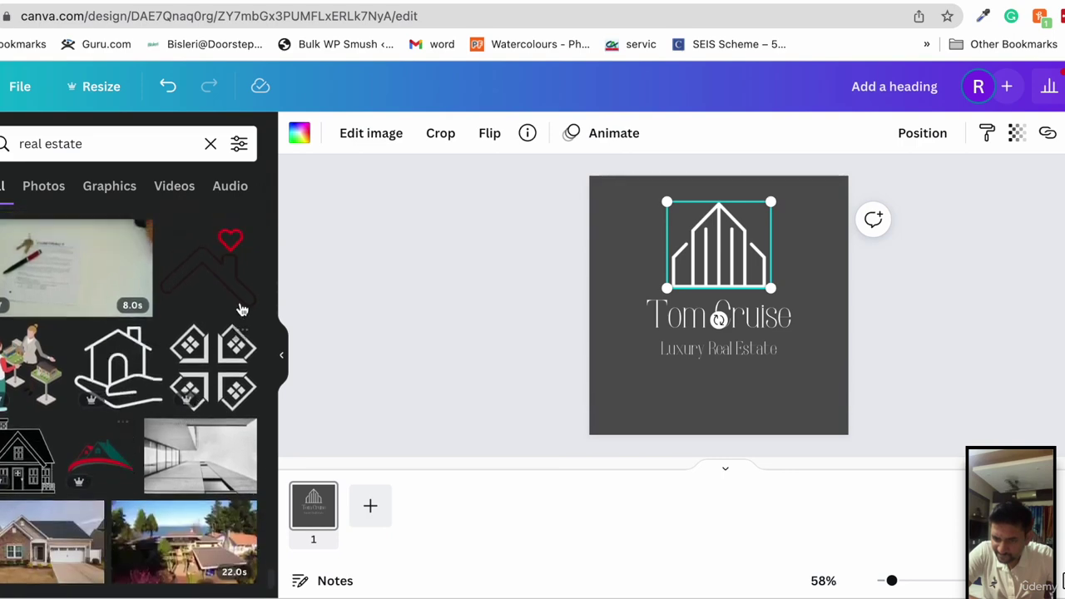
pyautogui.scroll(-5, 241, 304)
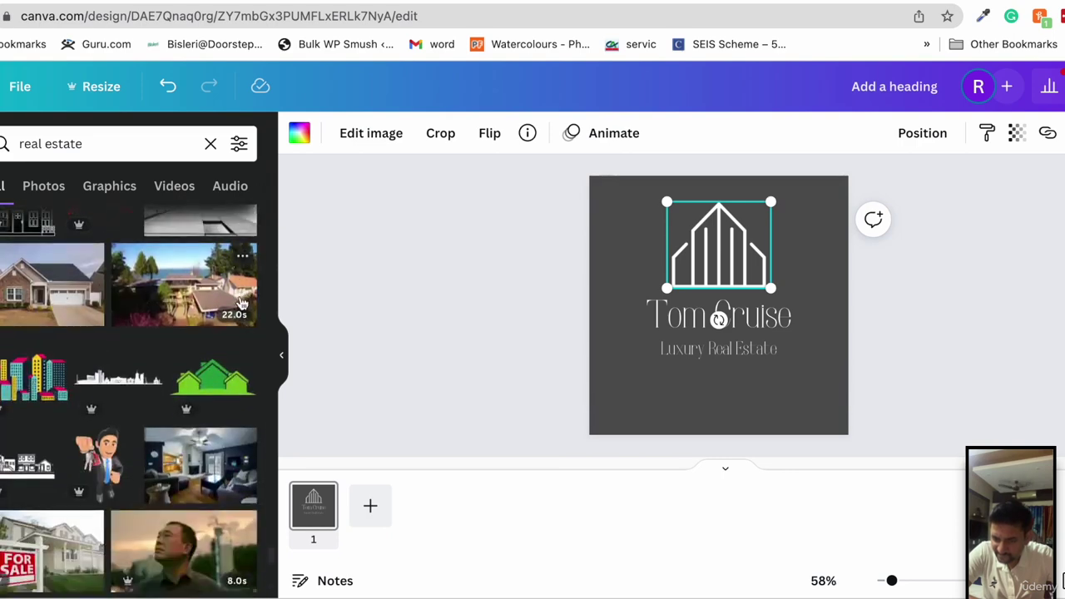
pyautogui.scroll(-2, 241, 304)
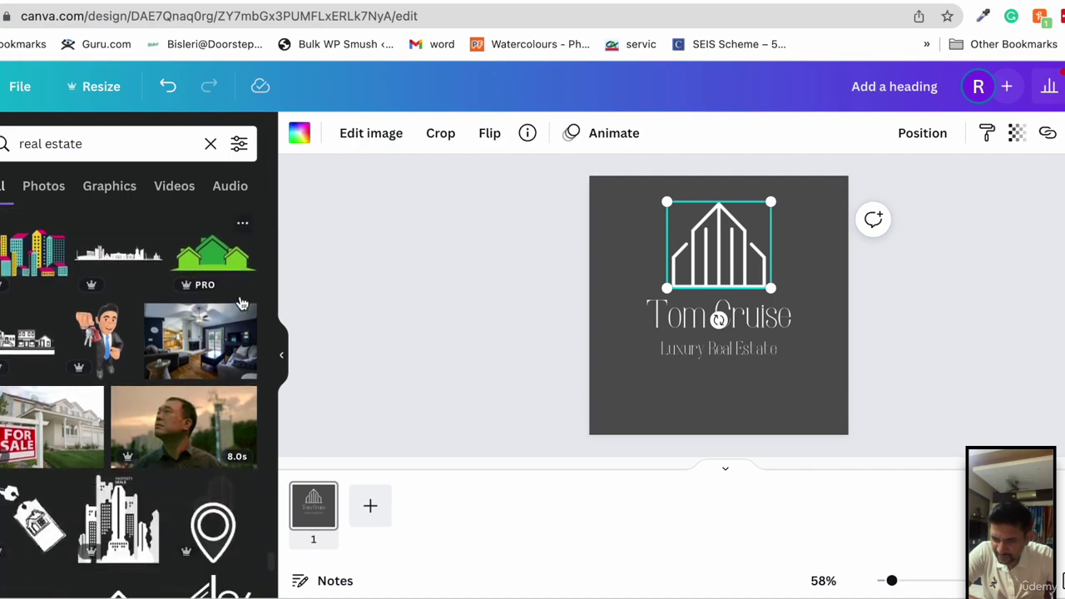
# Replace the line-drawn house with the row-of-houses graphic, placed and enlarged above Tom Cruise
pyautogui.click(23, 345)
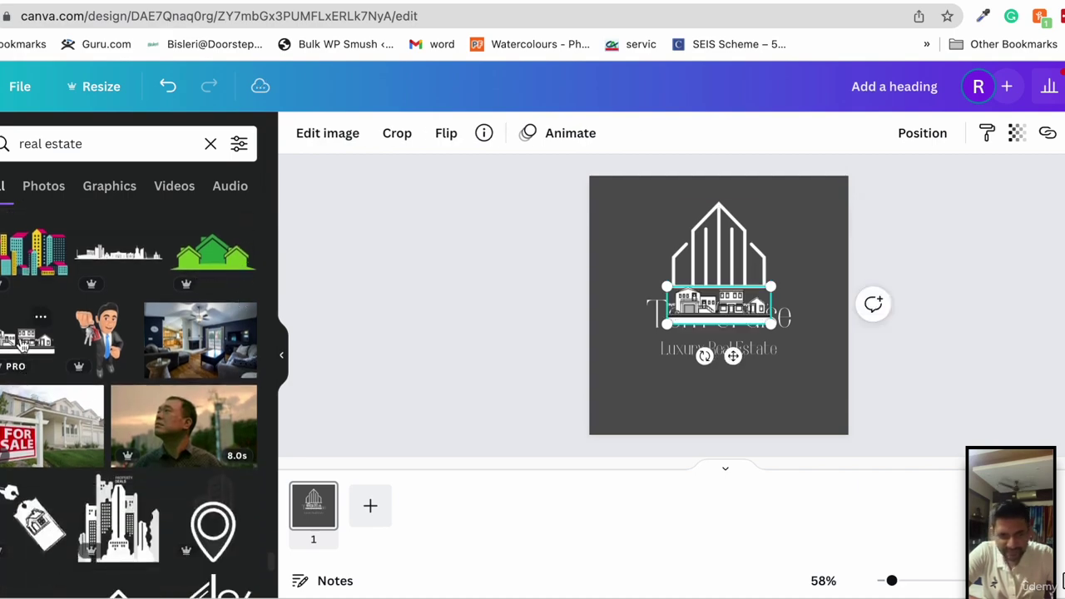
pyautogui.click(735, 262)
pyautogui.press('Delete')
pyautogui.moveTo(720, 306); pyautogui.dragTo(804, 291)
pyautogui.moveTo(735, 254); pyautogui.dragTo(723, 252)
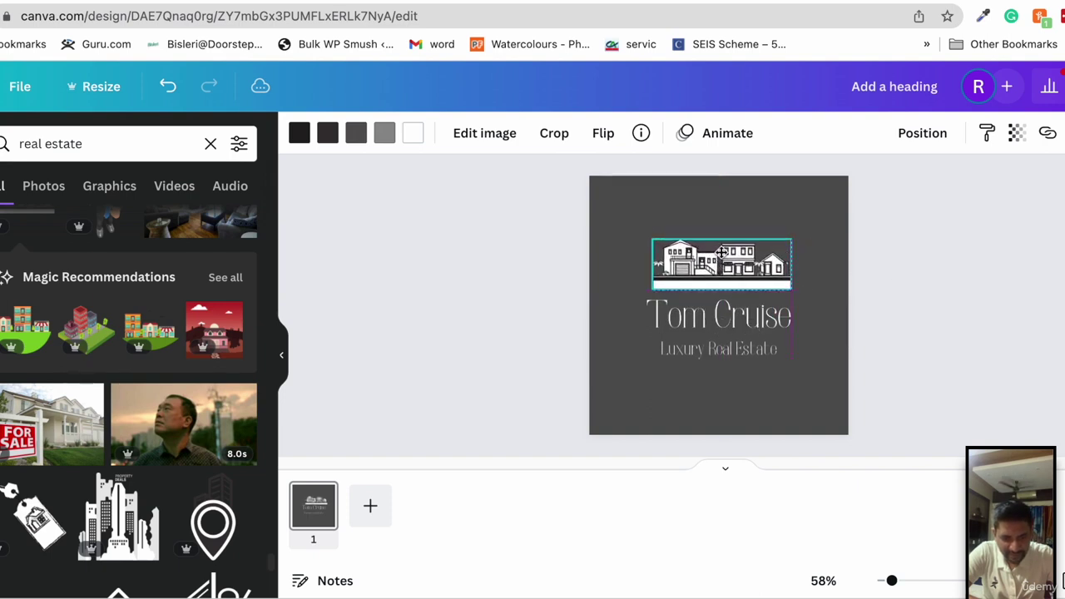
# Move the Luxury Real Estate tagline up, closer under the Tom Cruise name
pyautogui.click(771, 329)
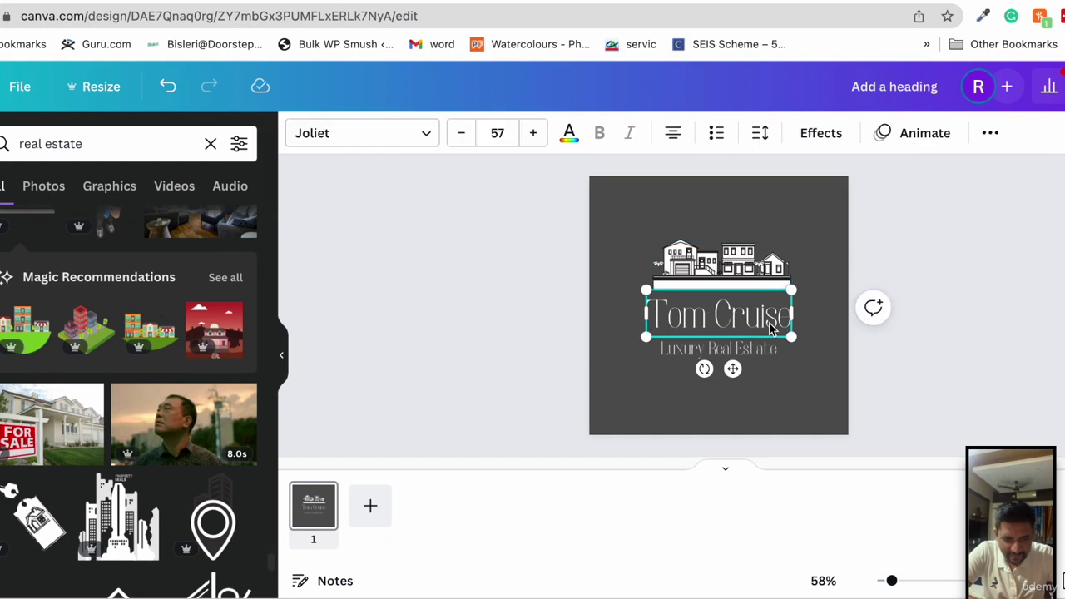
pyautogui.click(960, 354)
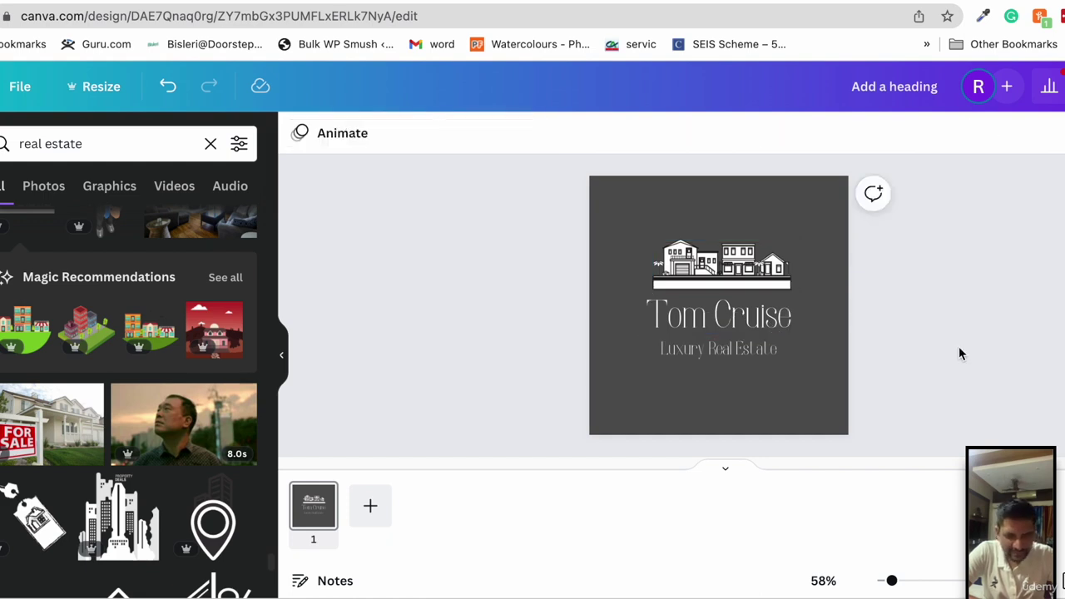
pyautogui.moveTo(749, 350); pyautogui.dragTo(747, 340)
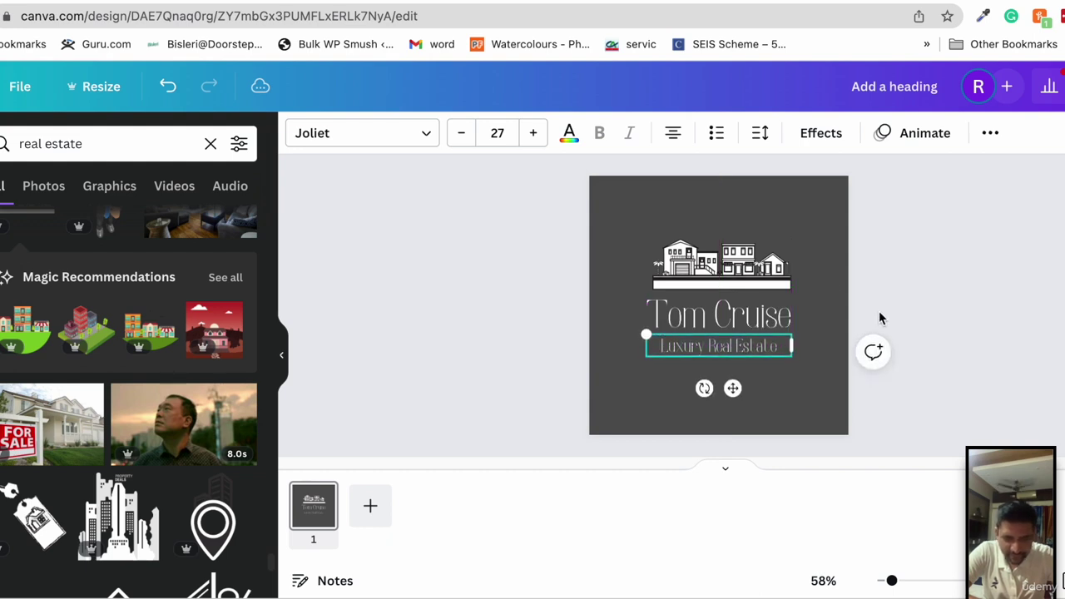
# Line the house graphic up on the centre guide and check its alignment to the page
pyautogui.click(756, 264)
pyautogui.moveTo(734, 271)
pyautogui.mouseDown()
pyautogui.moveTo(712, 267)
pyautogui.moveTo(749, 266)
pyautogui.moveTo(732, 265)
pyautogui.mouseUp()
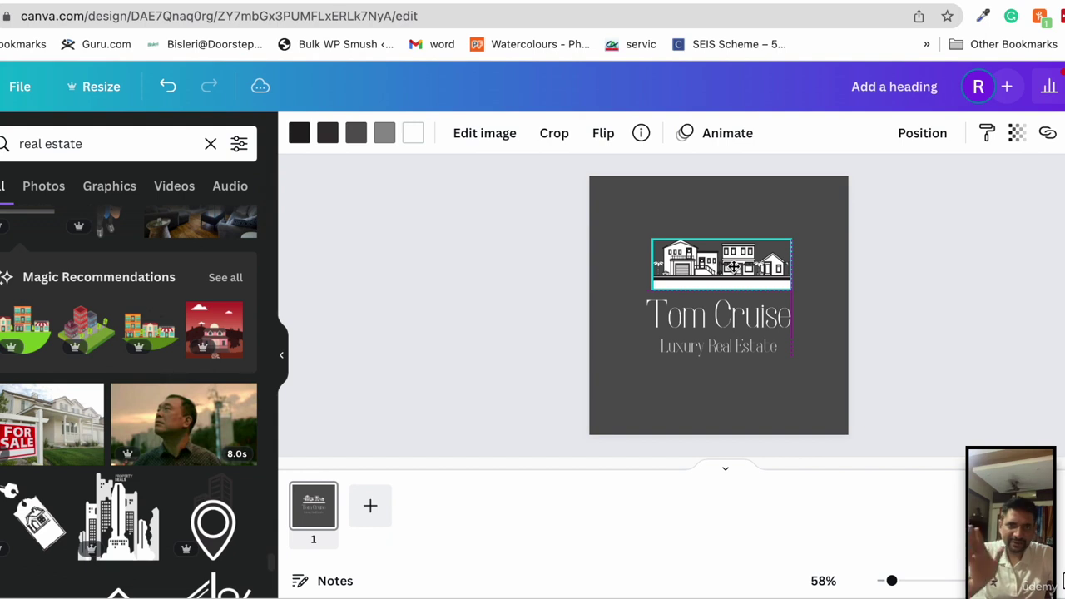
pyautogui.moveTo(733, 266); pyautogui.dragTo(731, 273)
pyautogui.click(917, 135)
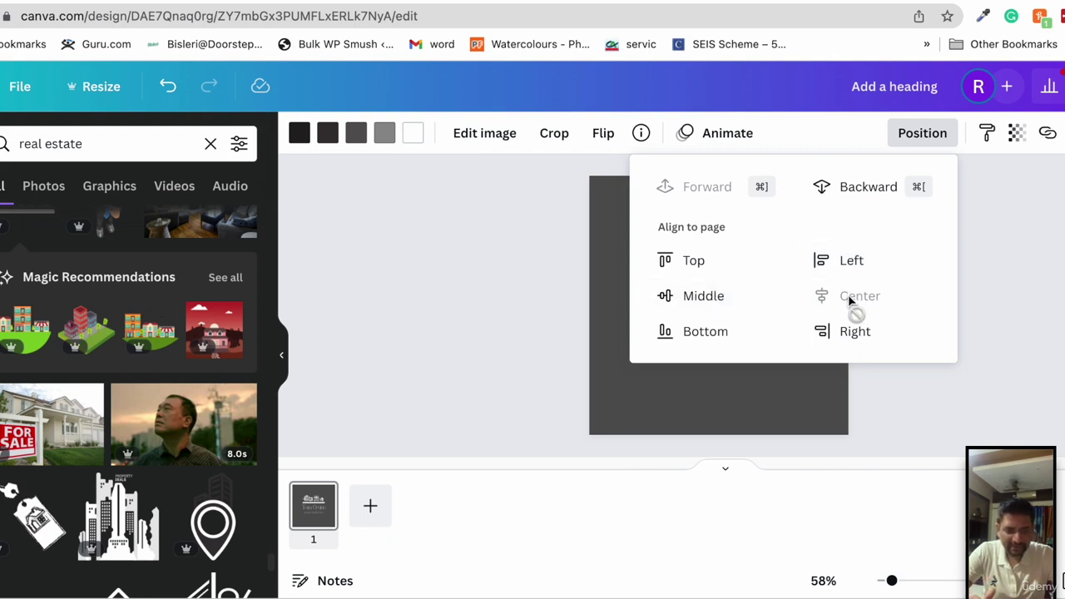
pyautogui.click(1023, 361)
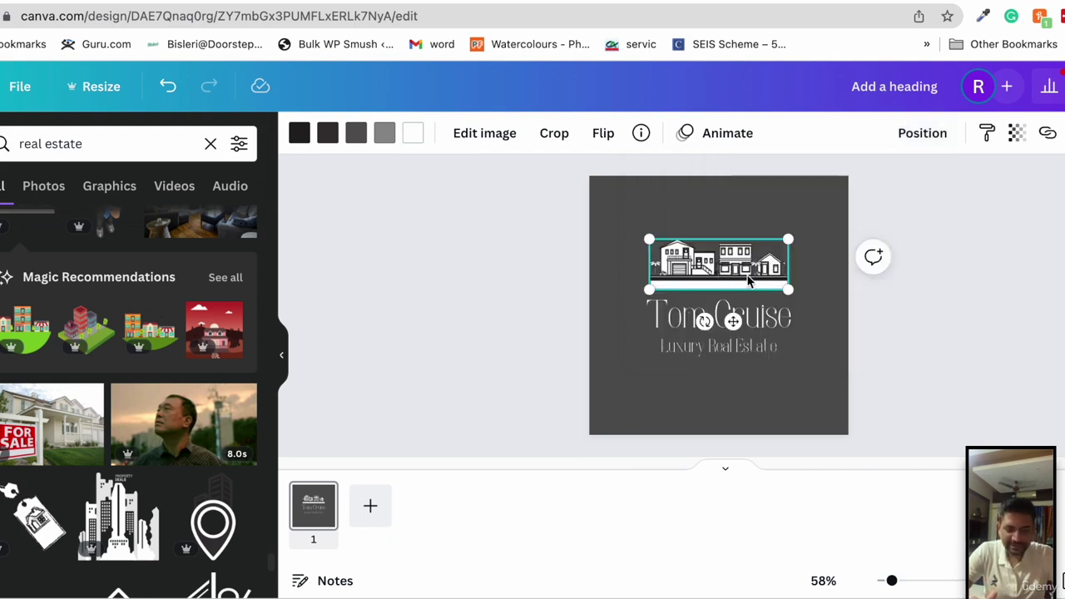
pyautogui.click(885, 365)
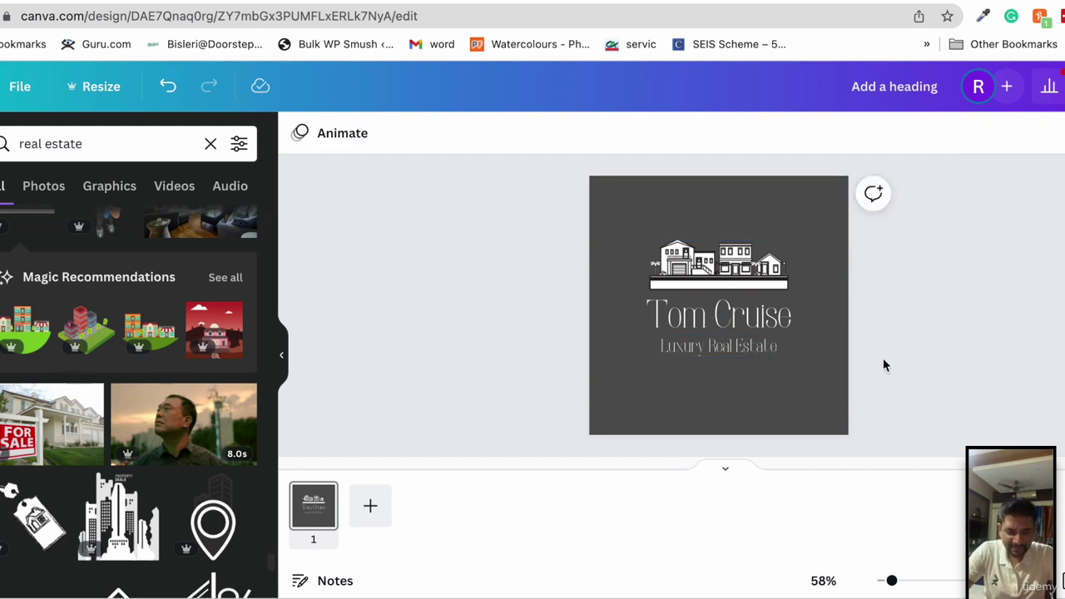
pyautogui.click(759, 323)
pyautogui.click(748, 348)
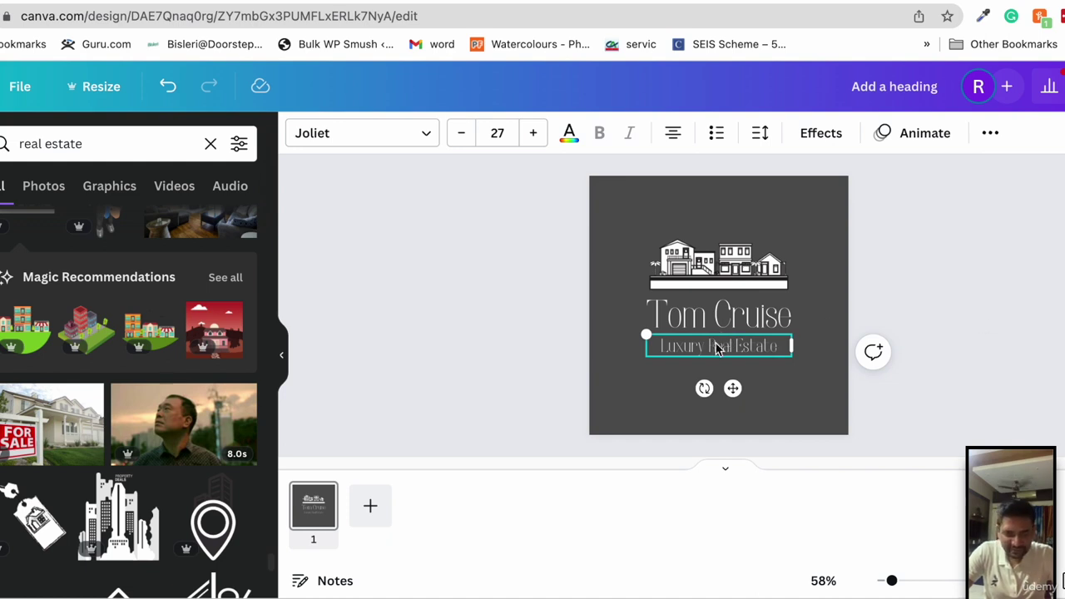
# Preview Josefin Sans, Kollektif, Lato, Muller and Neue Montreal on the tagline
pyautogui.click(404, 145)
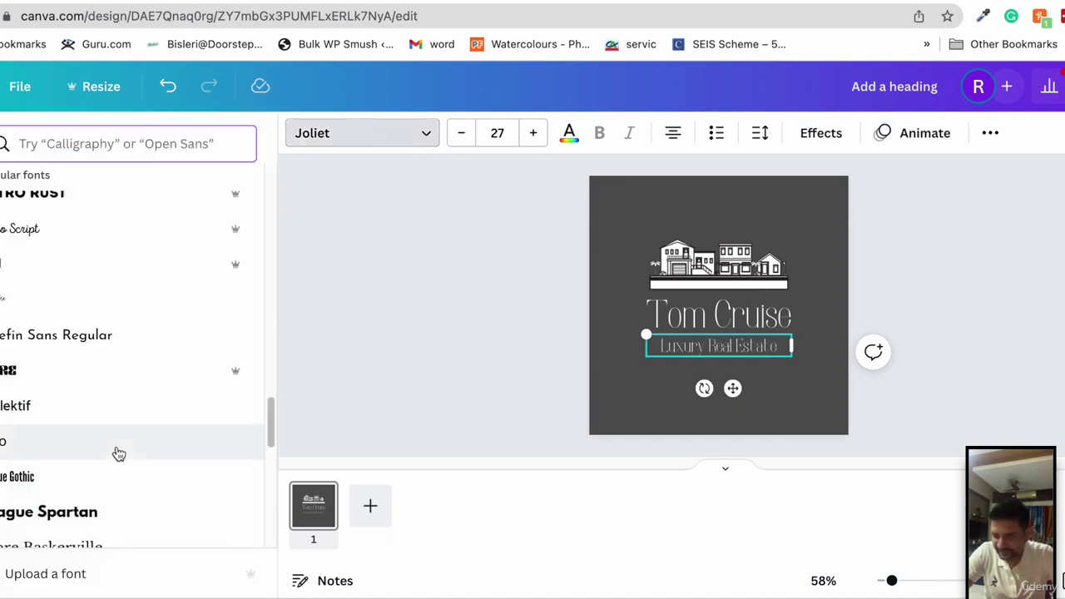
pyautogui.click(77, 351)
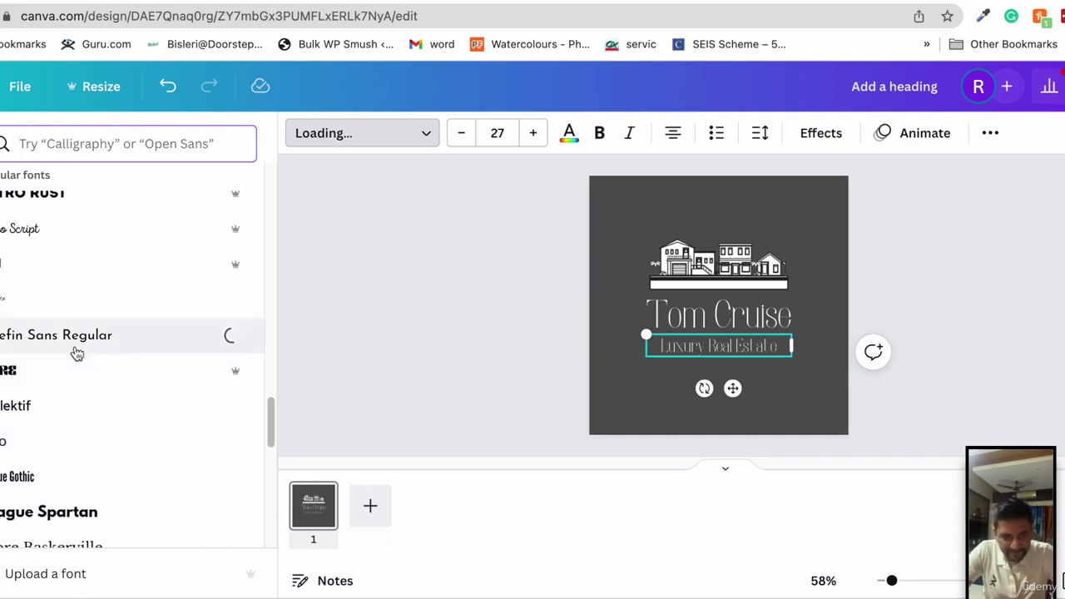
pyautogui.click(64, 406)
pyautogui.click(49, 451)
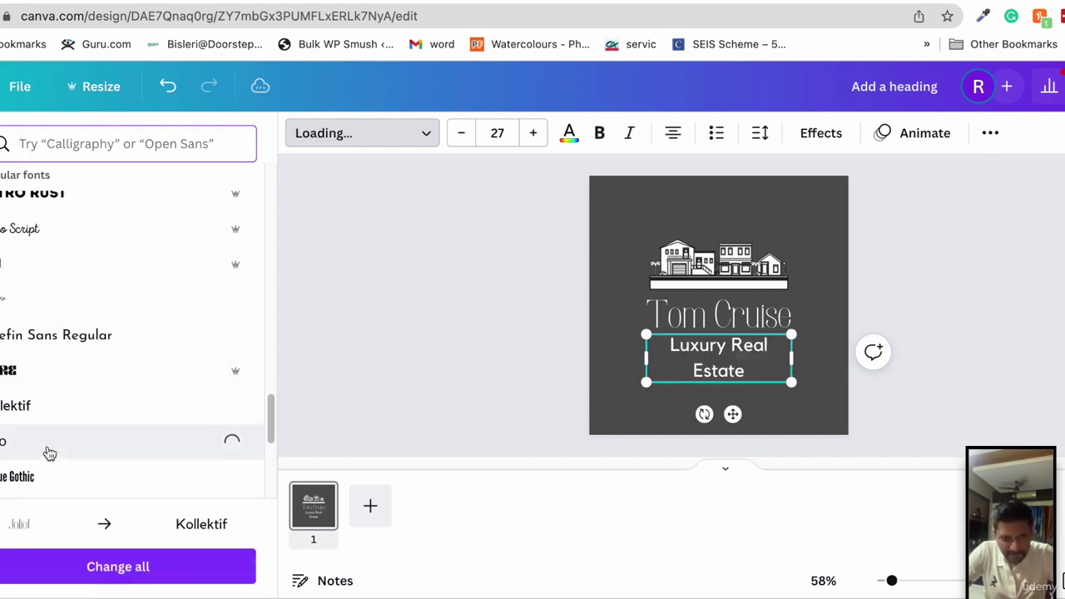
pyautogui.scroll(-5, 49, 452)
pyautogui.scroll(-3, 49, 452)
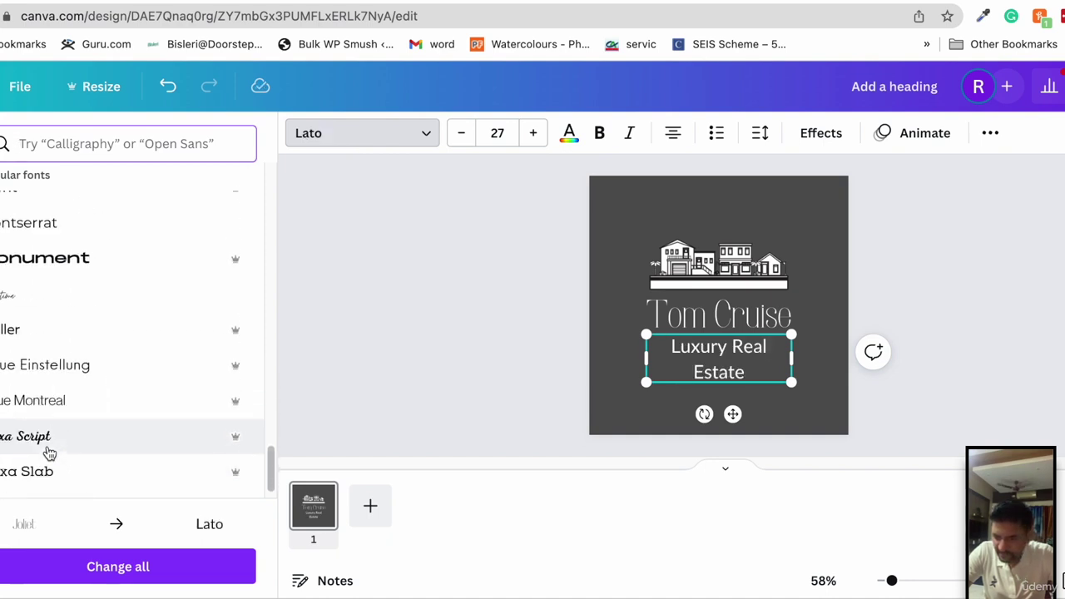
pyautogui.click(29, 339)
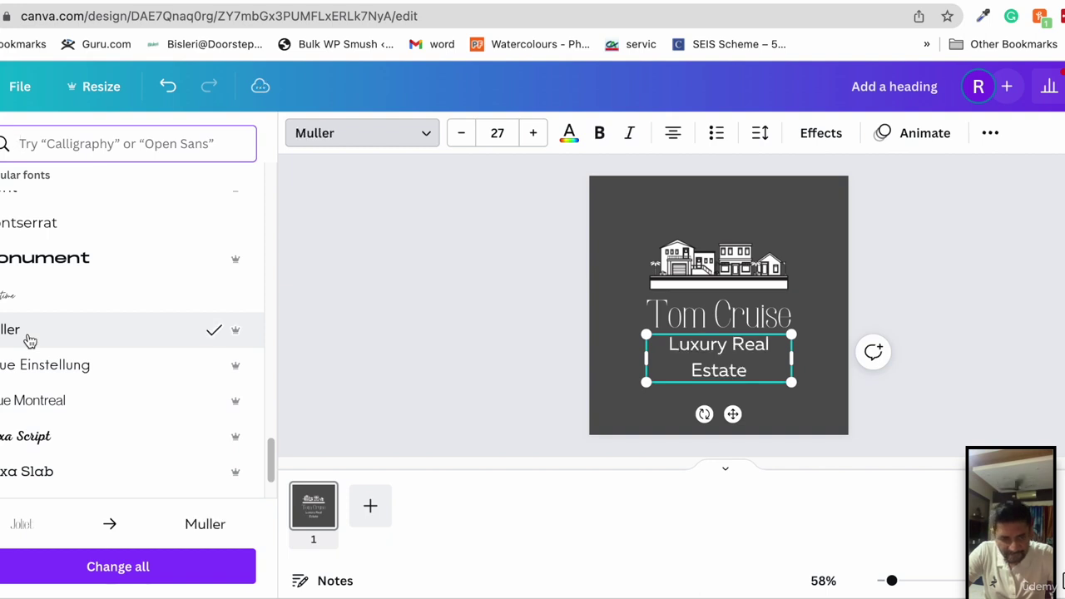
pyautogui.scroll(-2, 29, 340)
pyautogui.click(29, 331)
# Scroll further down the font list and apply Antic to the tagline
pyautogui.scroll(-6, 29, 330)
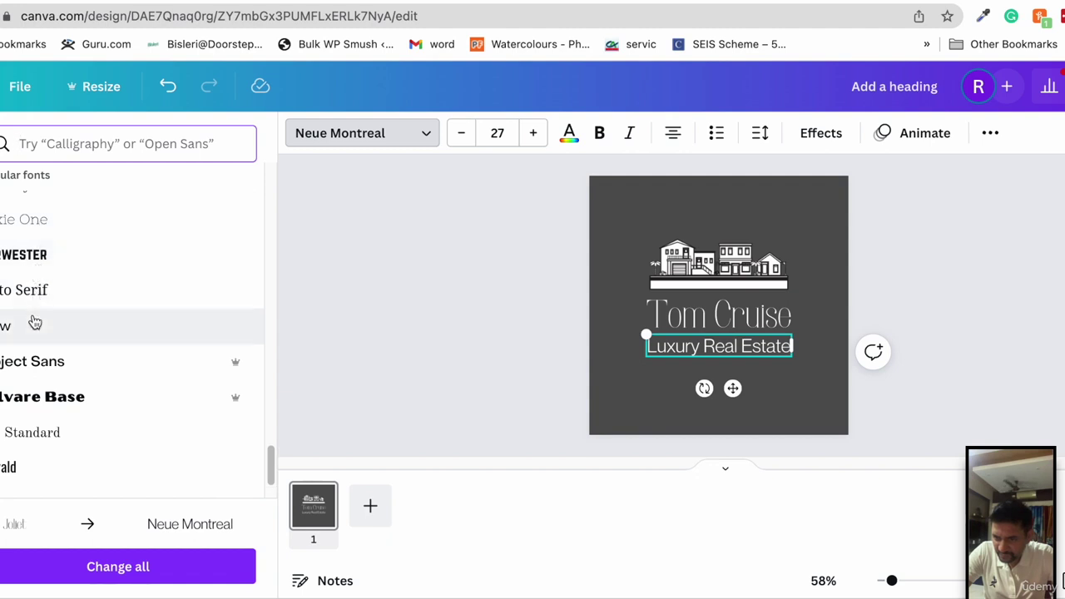
pyautogui.scroll(-4, 35, 366)
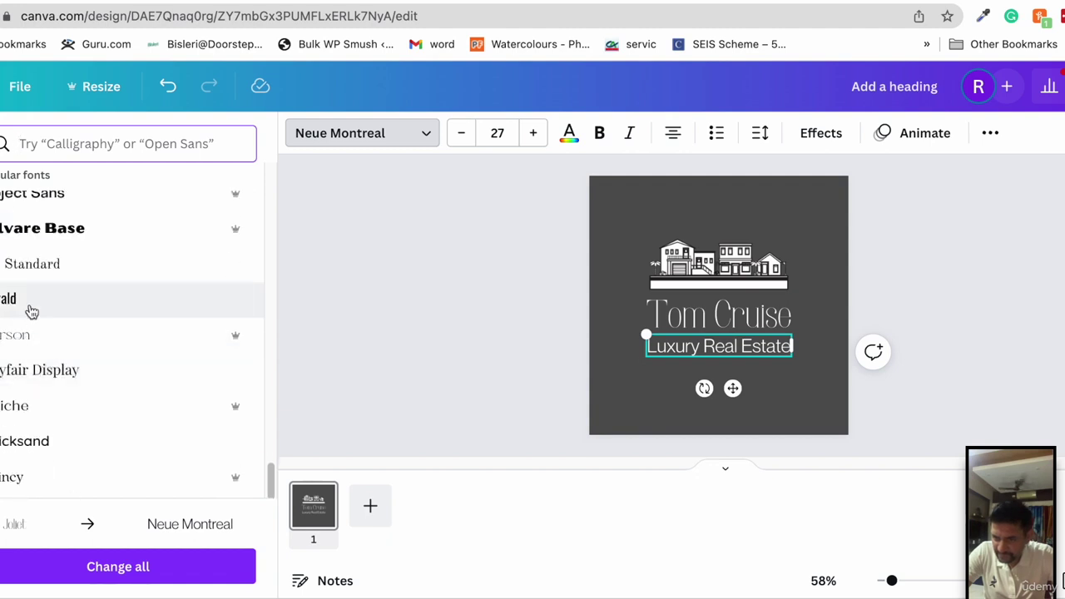
pyautogui.scroll(-10, 29, 309)
pyautogui.scroll(-10, 29, 312)
pyautogui.scroll(-4, 31, 311)
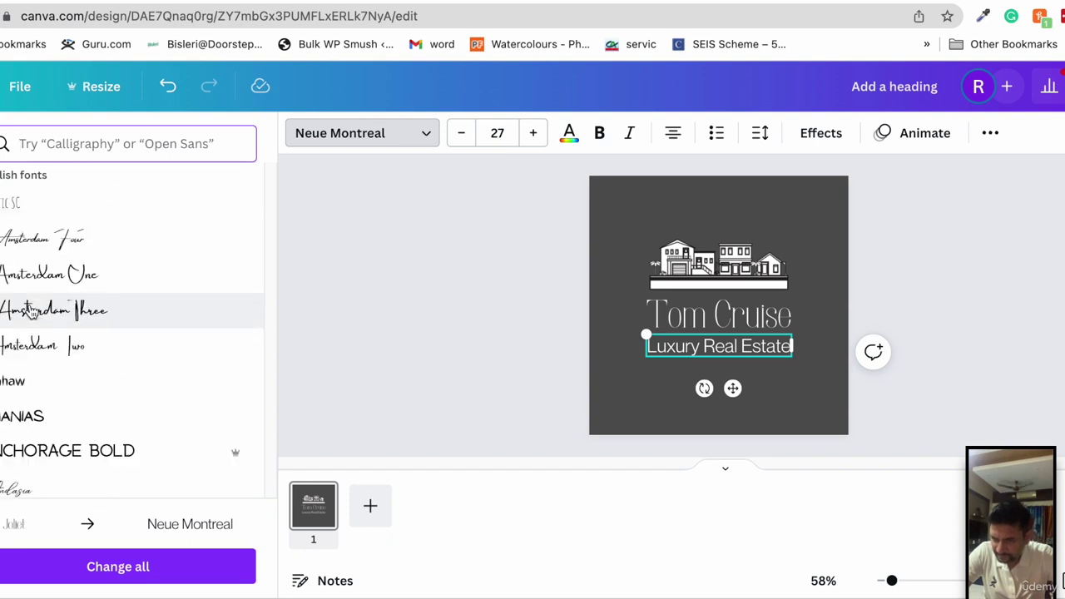
pyautogui.scroll(-8, 30, 311)
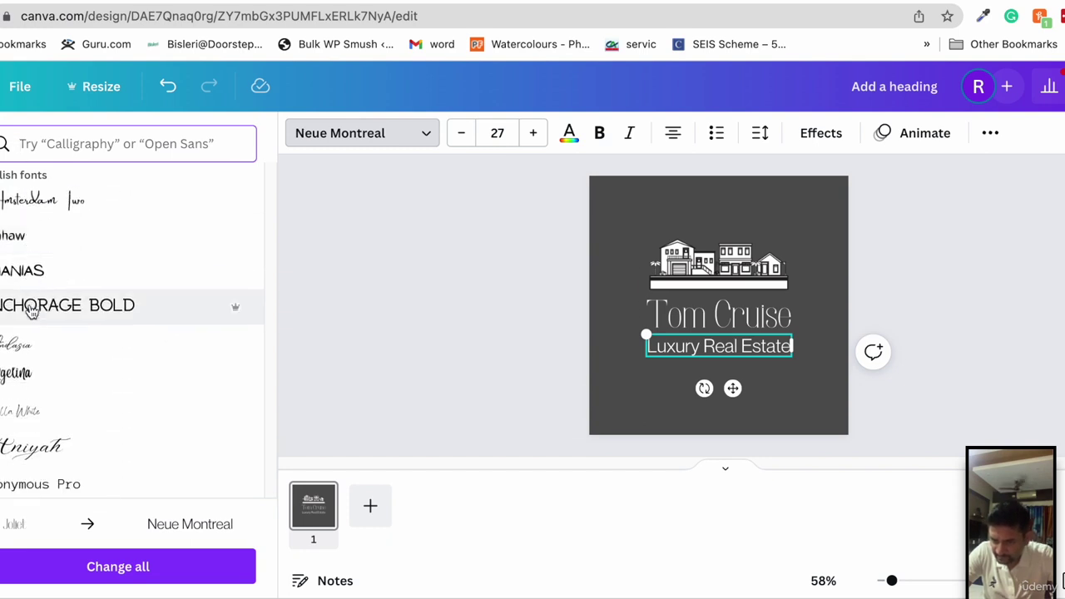
pyautogui.scroll(-2, 31, 311)
pyautogui.click(31, 311)
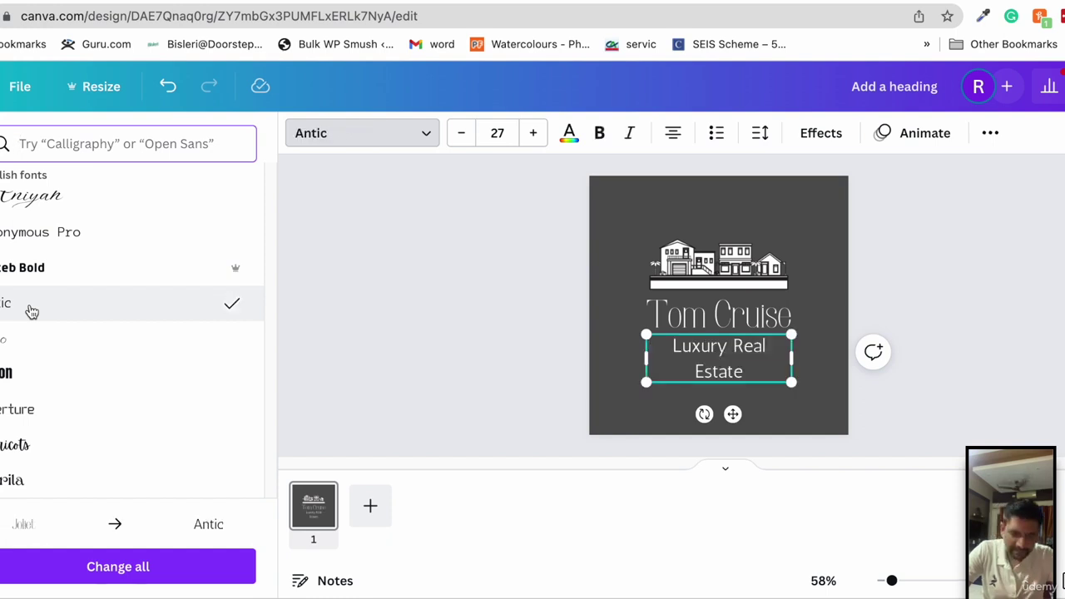
# Set the Tom Cruise name in the Antic font to match the tagline
pyautogui.click(692, 315)
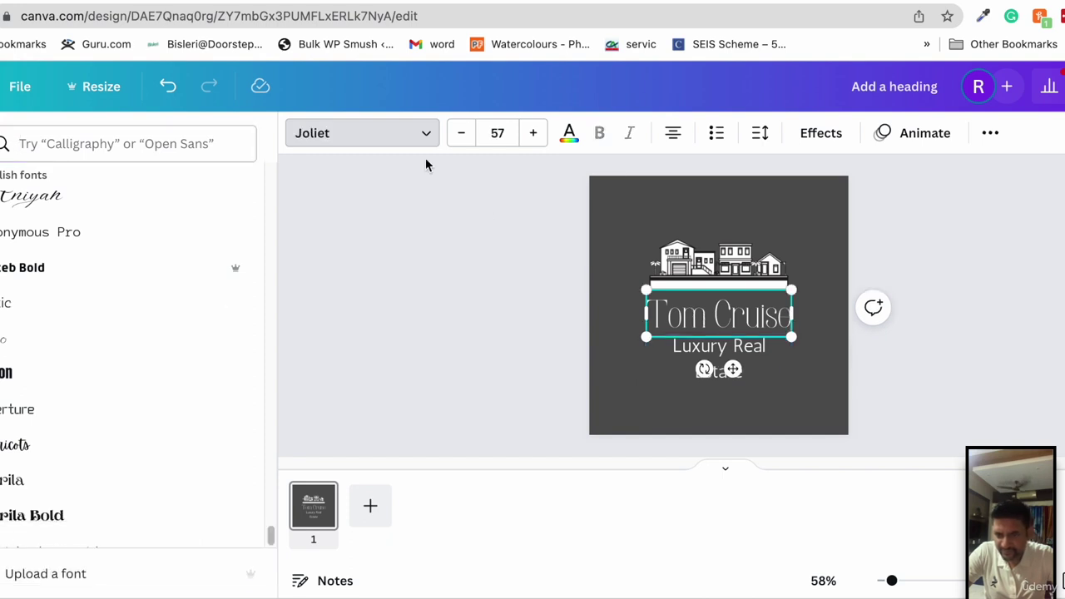
pyautogui.click(400, 142)
pyautogui.click(399, 143)
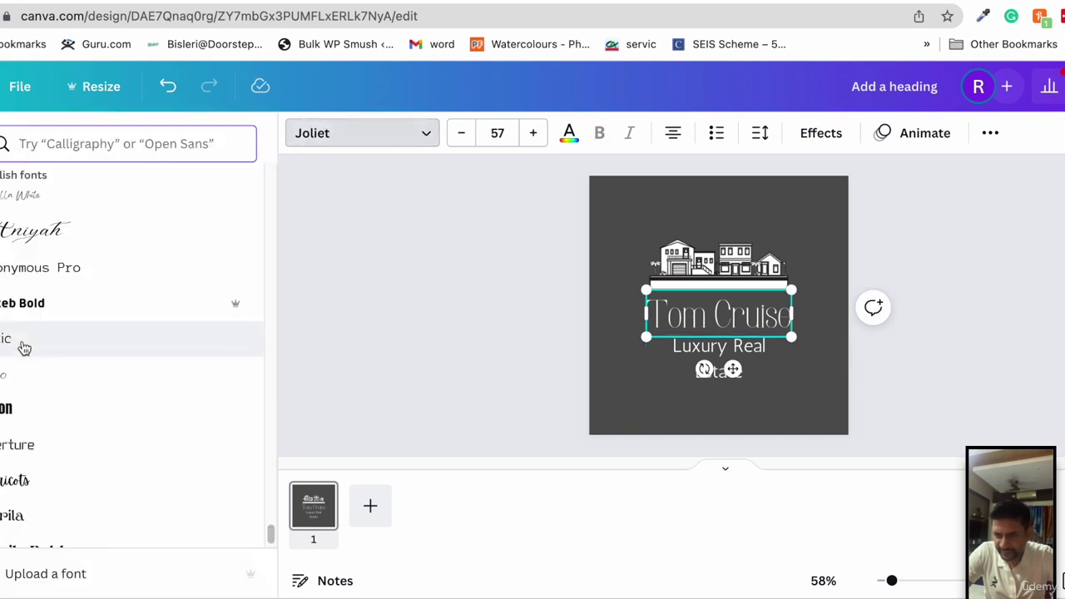
pyautogui.click(166, 337)
pyautogui.click(958, 379)
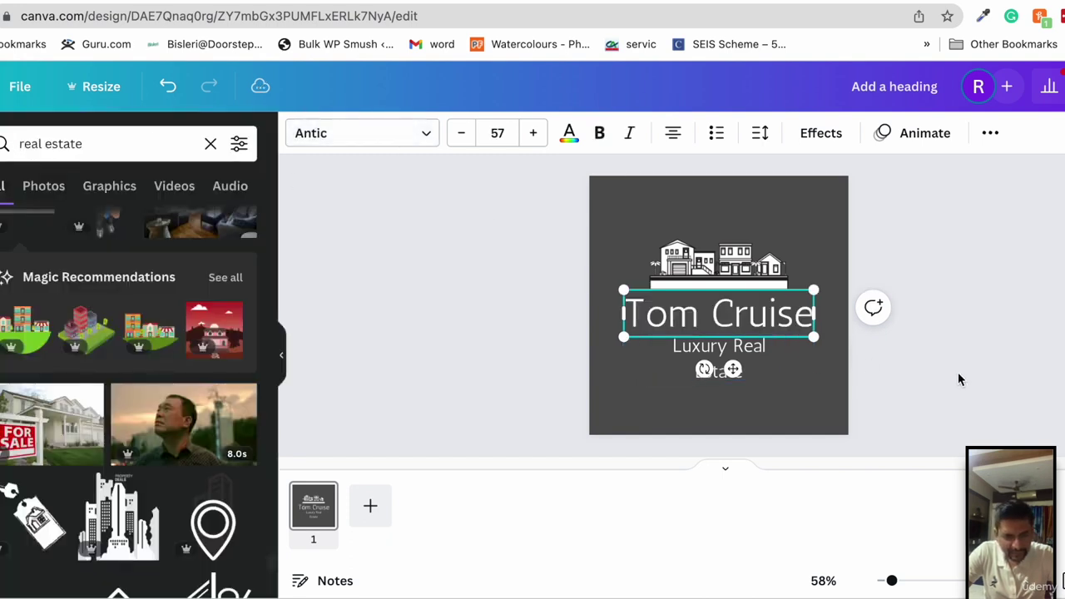
# Widen the tagline box so Luxury Real Estate fits on one line, centred under the name
pyautogui.click(654, 366)
pyautogui.moveTo(639, 359); pyautogui.dragTo(625, 356)
pyautogui.moveTo(797, 348); pyautogui.dragTo(803, 346)
pyautogui.press('Escape')
pyautogui.moveTo(734, 347)
pyautogui.mouseDown()
pyautogui.moveTo(731, 337)
pyautogui.moveTo(731, 348)
pyautogui.mouseUp()
# Try all-caps and bold on the Tom Cruise name, then revert both
pyautogui.click(733, 323)
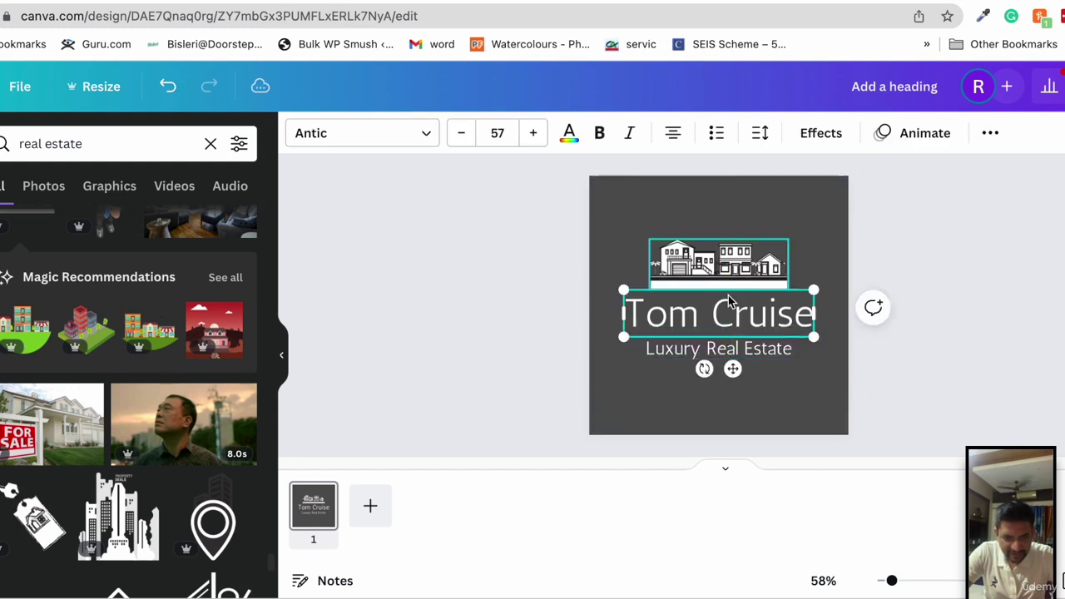
pyautogui.click(704, 317)
pyautogui.write('TOM CR')
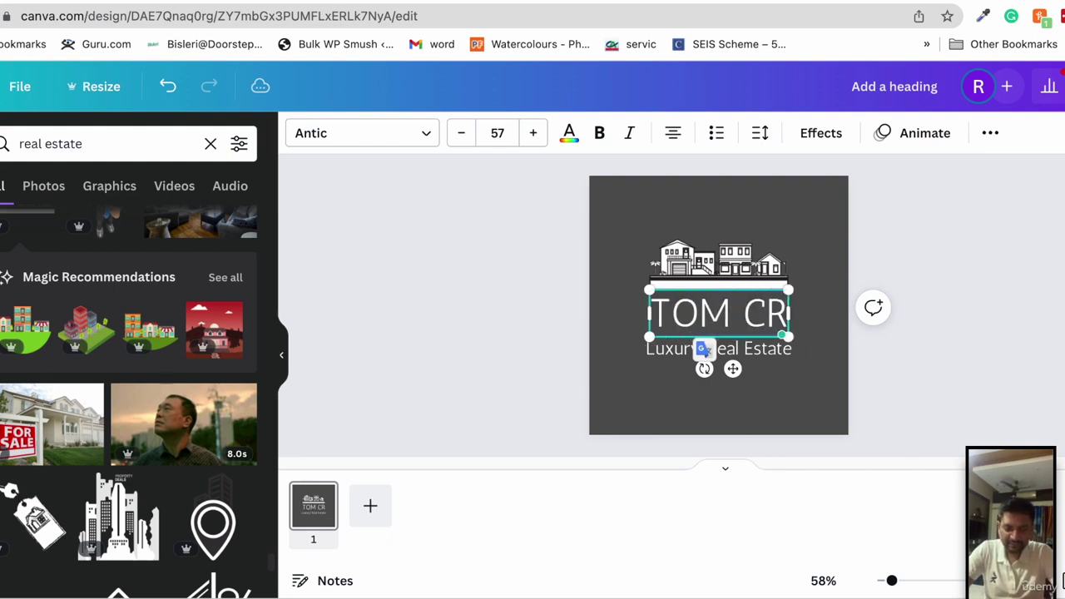
pyautogui.press('super+z')
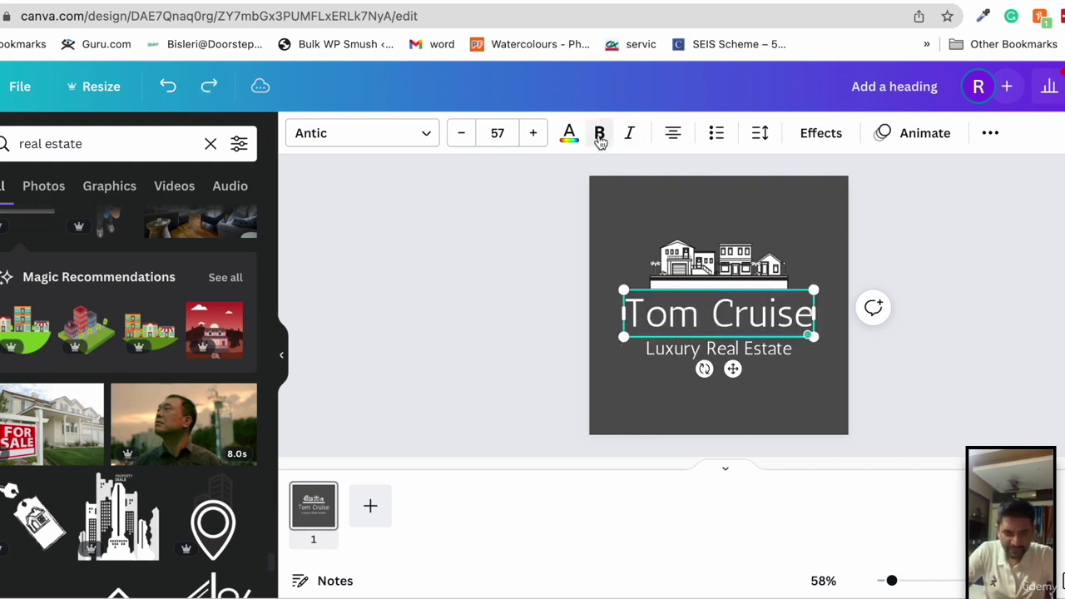
pyautogui.press('super+a')
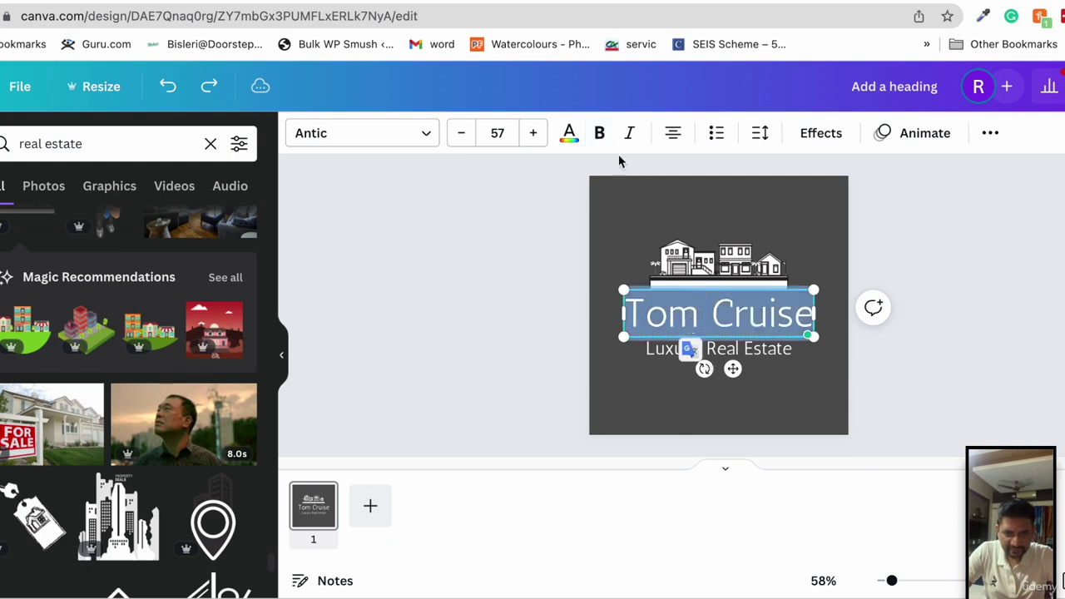
pyautogui.click(599, 134)
pyautogui.click(953, 358)
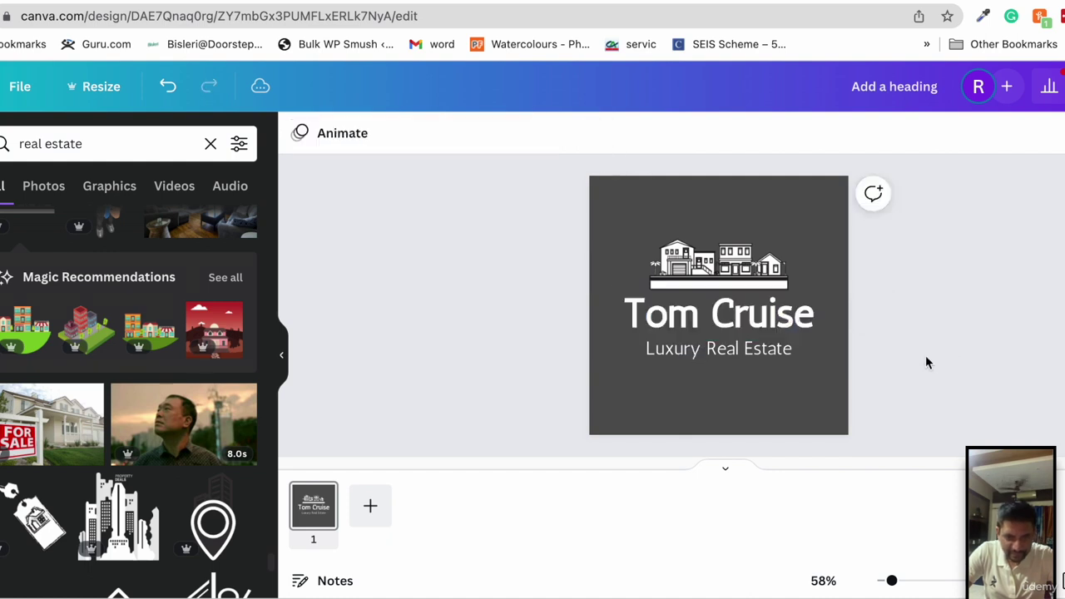
pyautogui.click(786, 320)
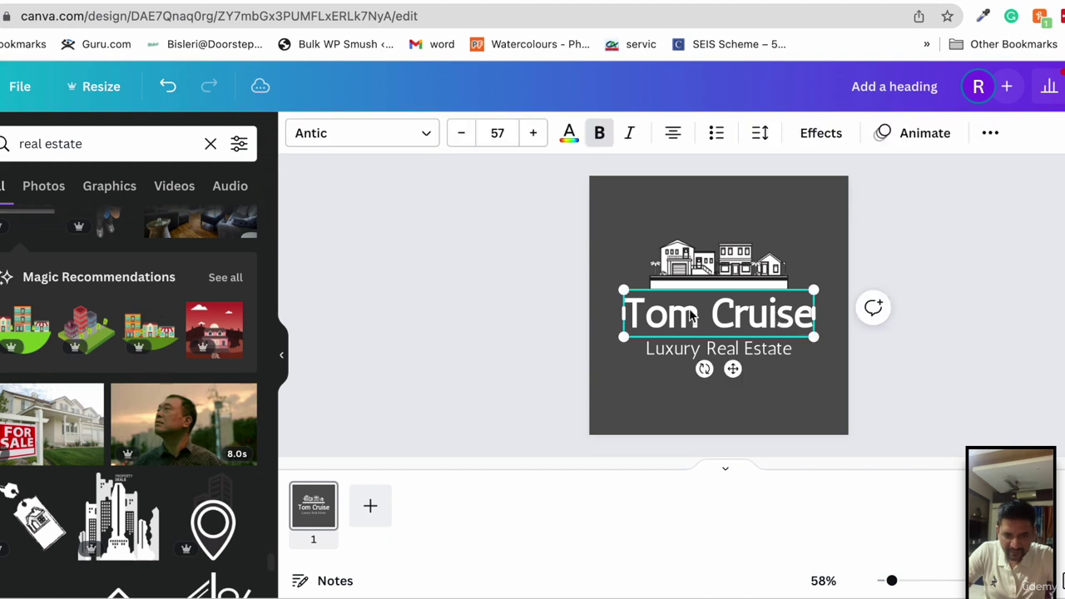
pyautogui.click(599, 134)
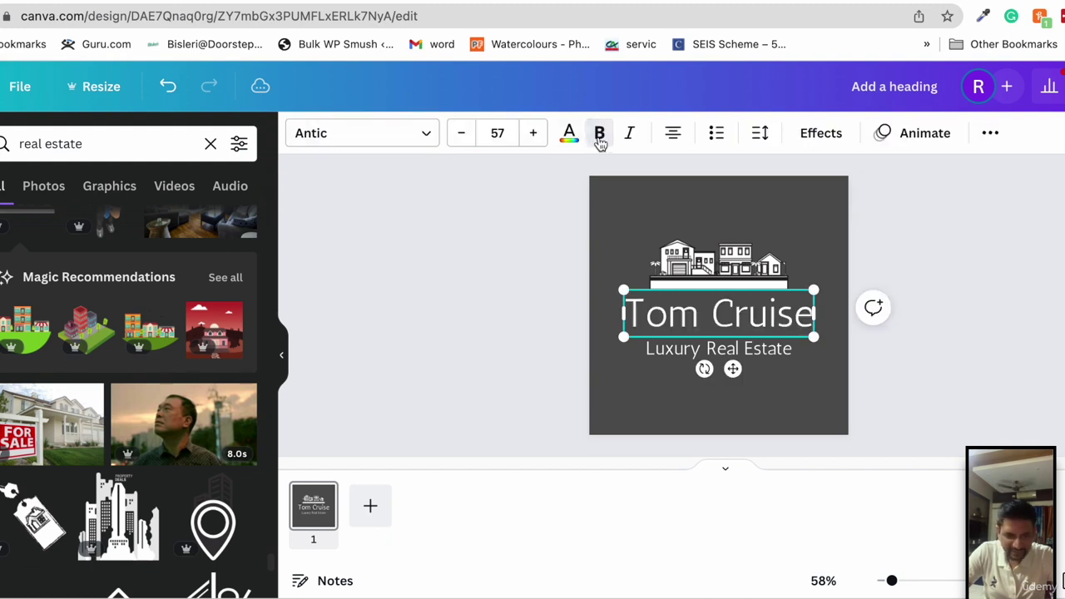
pyautogui.click(998, 367)
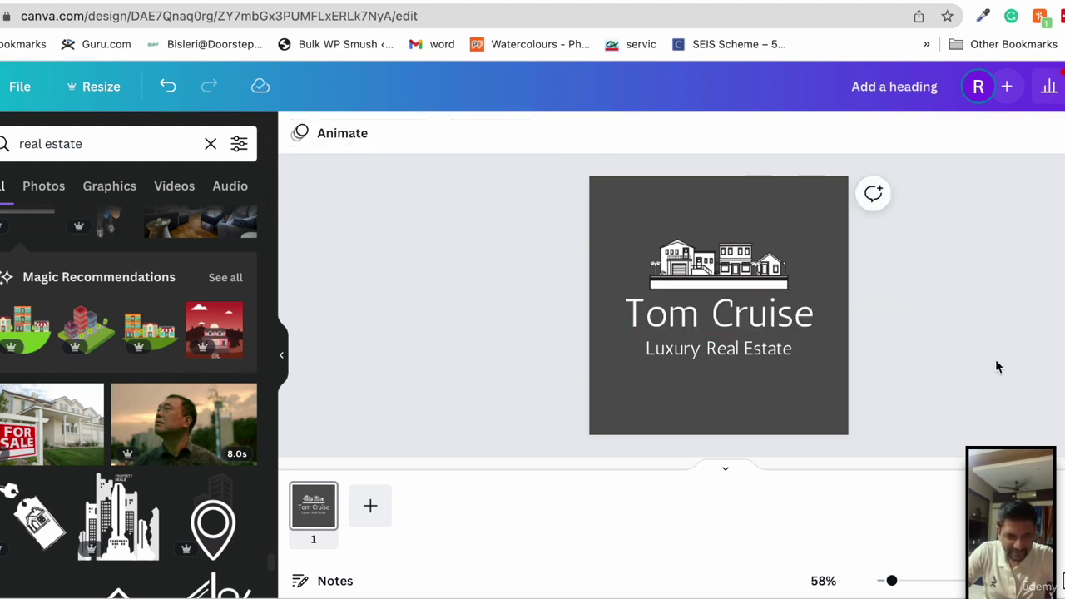
pyautogui.click(735, 348)
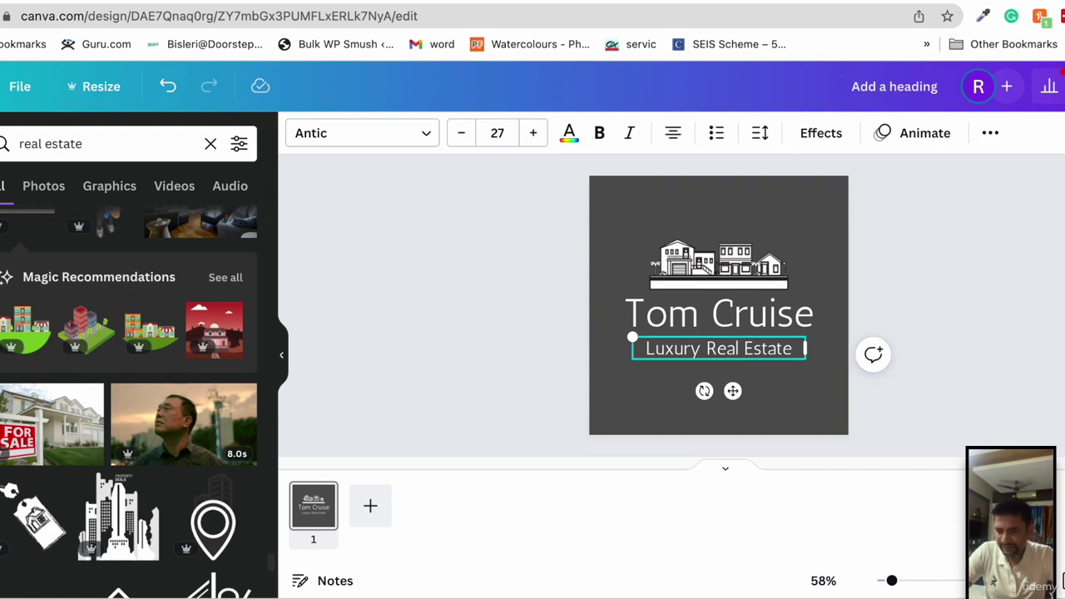
# Add a plain straight line from Elements just below the Tom Cruise name
pyautogui.click(211, 143)
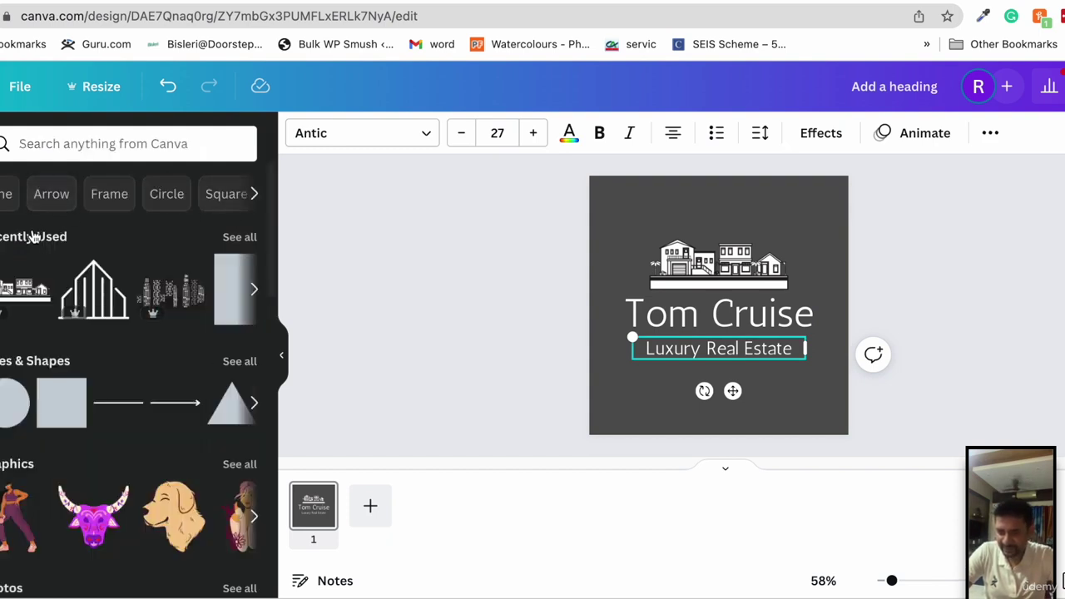
pyautogui.click(8, 193)
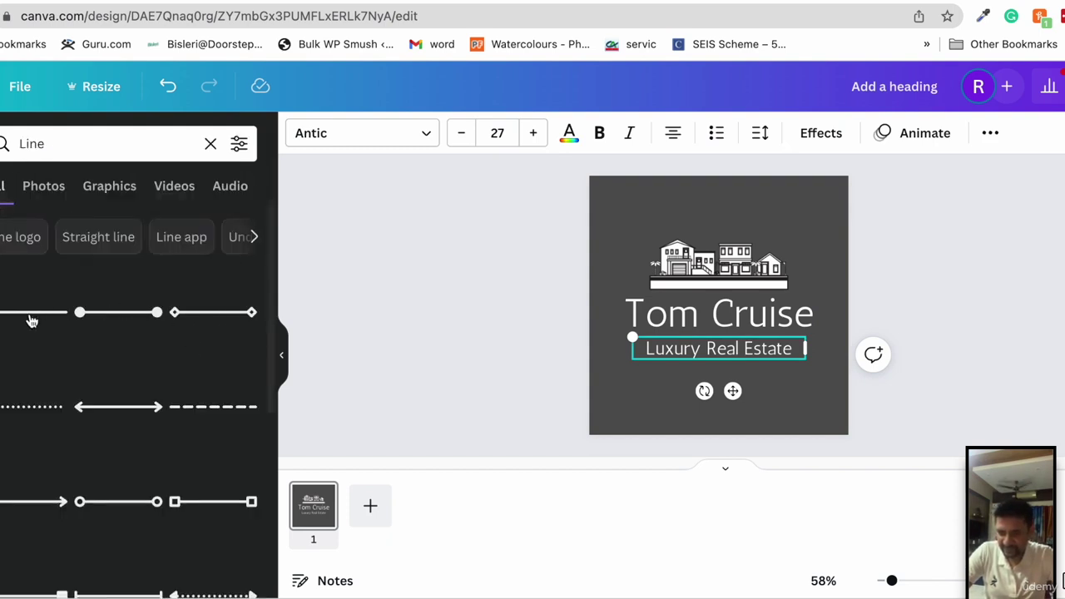
pyautogui.click(29, 316)
pyautogui.moveTo(722, 316); pyautogui.dragTo(718, 337)
# Thin the line to a weight of 2, after first trying 3
pyautogui.click(343, 135)
pyautogui.click(525, 180)
pyautogui.write('3')
pyautogui.press('Return')
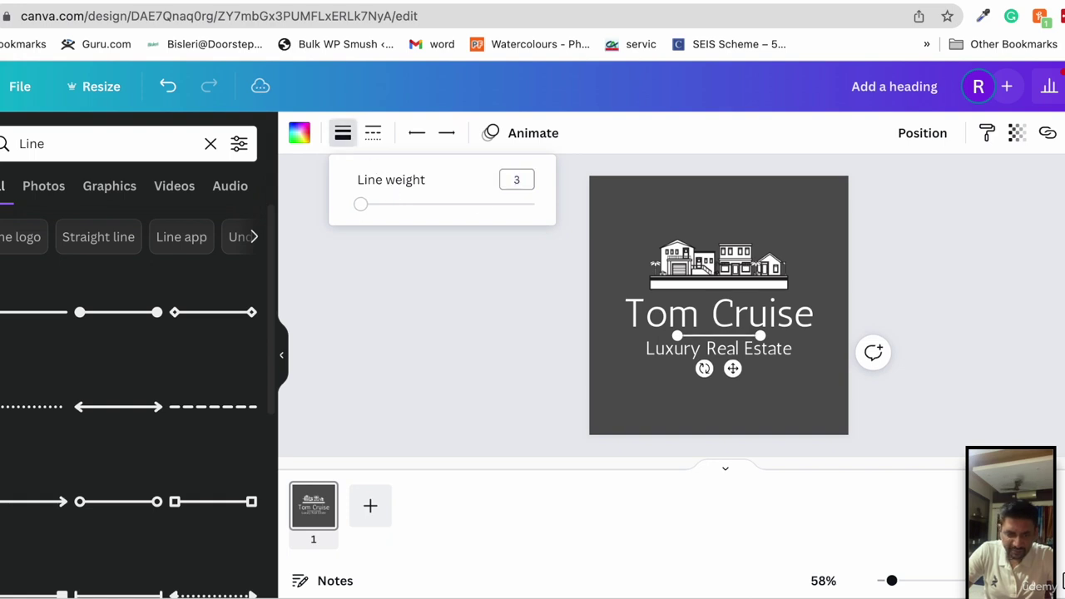
pyautogui.click(516, 179)
pyautogui.write('2')
pyautogui.press('Return')
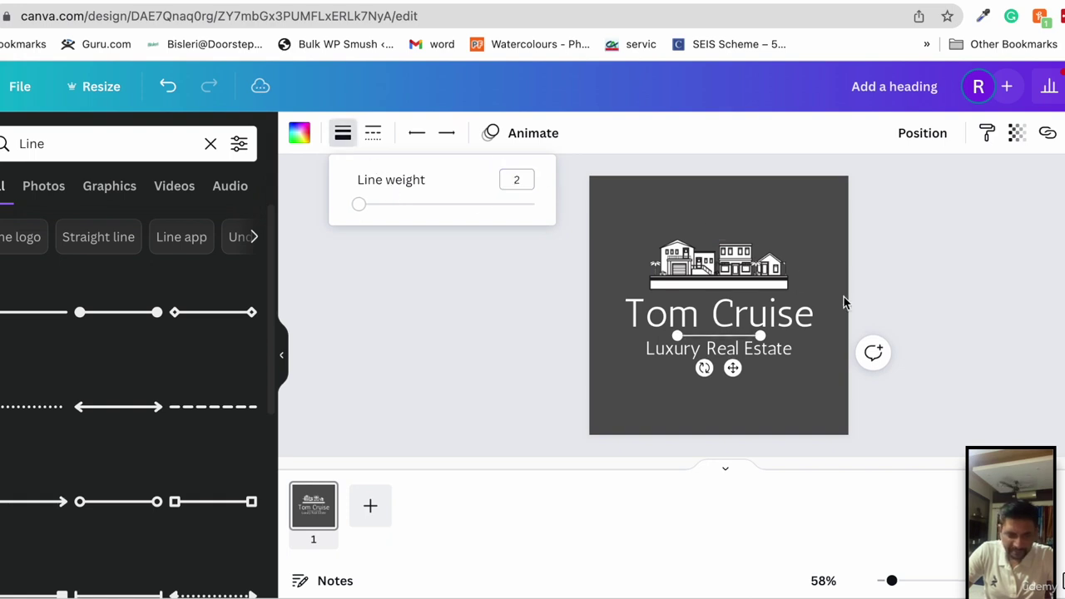
pyautogui.click(1003, 337)
# Position a divider line just below the Luxury Real Estate tagline
pyautogui.click(752, 337)
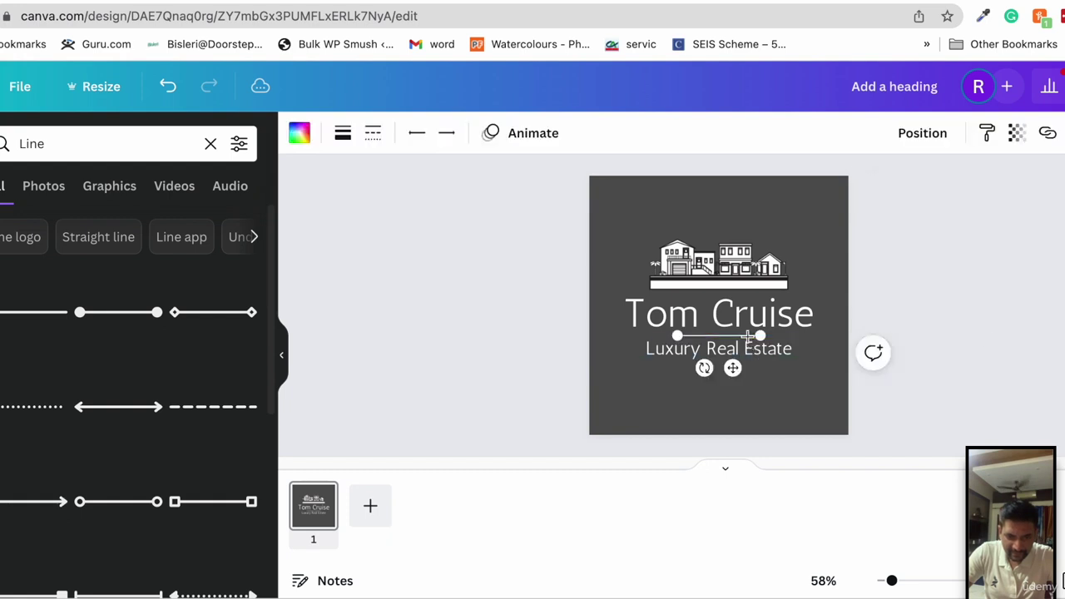
pyautogui.moveTo(732, 354); pyautogui.dragTo(725, 364)
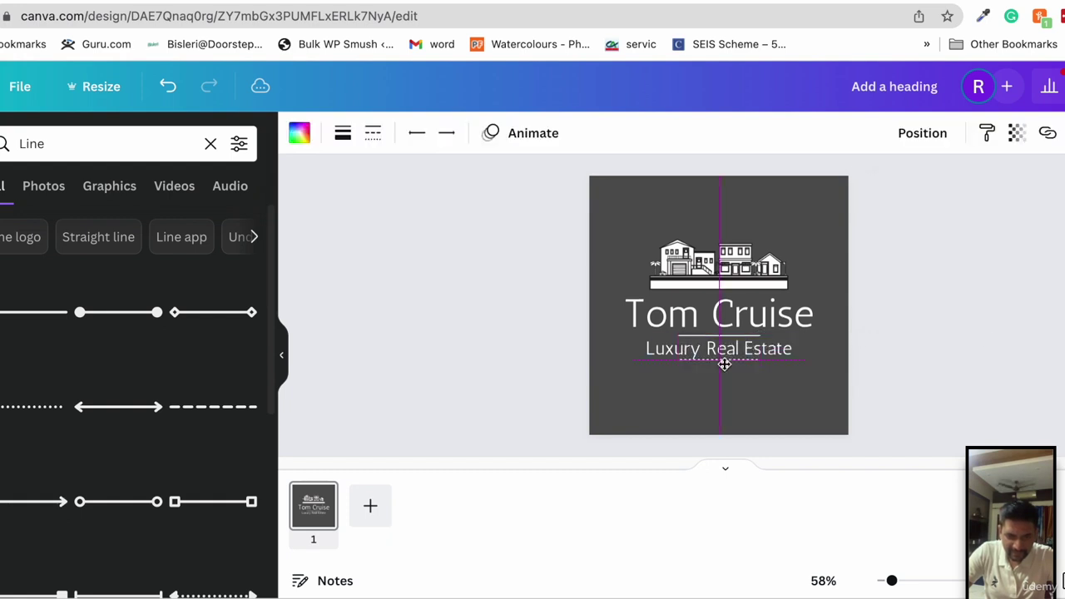
pyautogui.moveTo(724, 365); pyautogui.dragTo(732, 368)
pyautogui.click(952, 392)
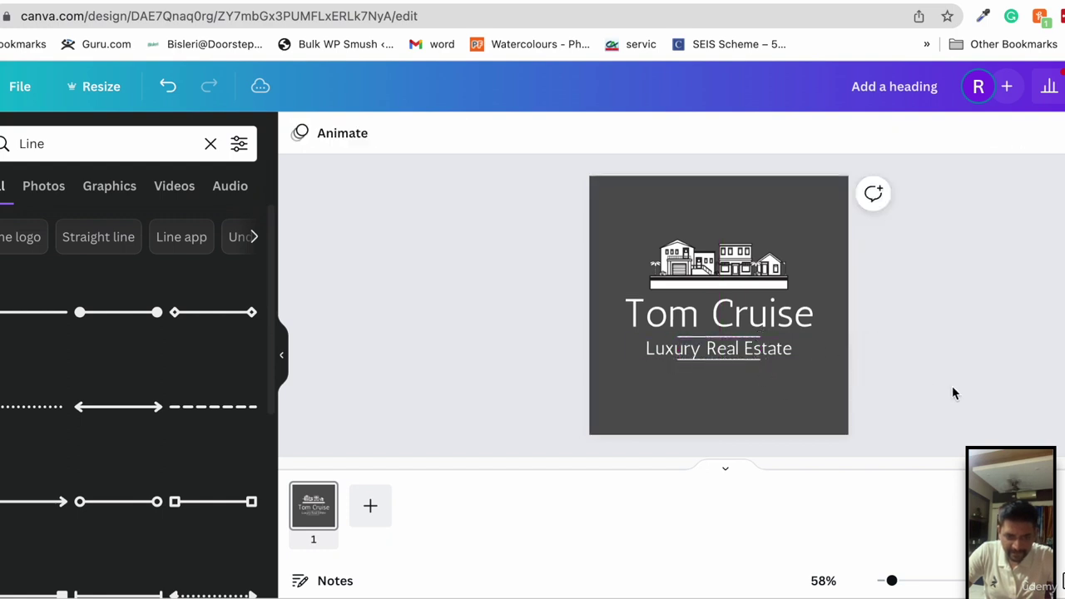
pyautogui.click(734, 366)
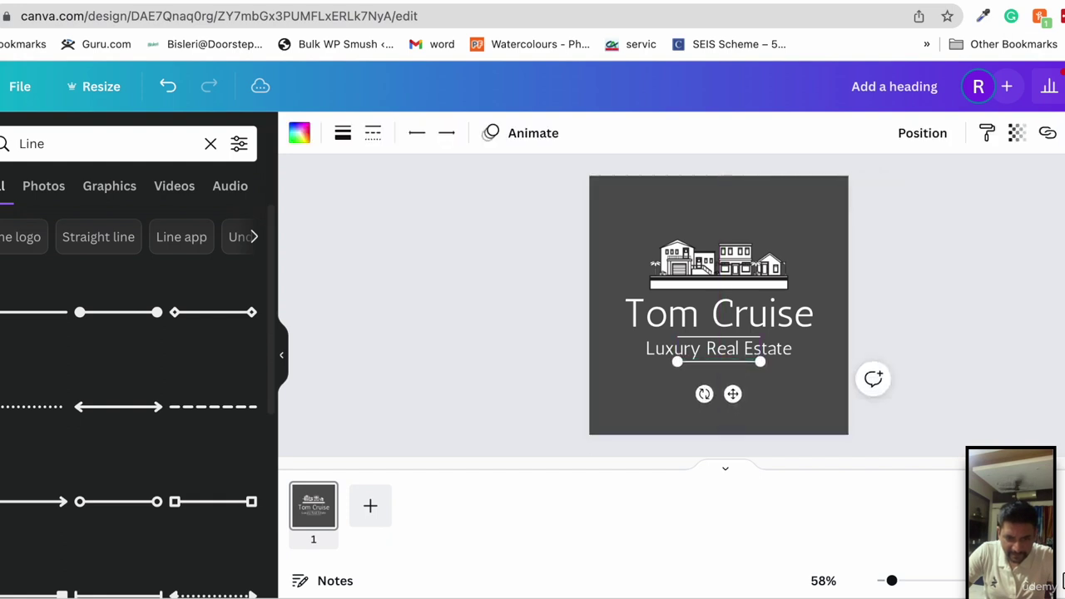
pyautogui.moveTo(730, 364); pyautogui.dragTo(720, 338)
pyautogui.hotkey('ctrl', 'z')
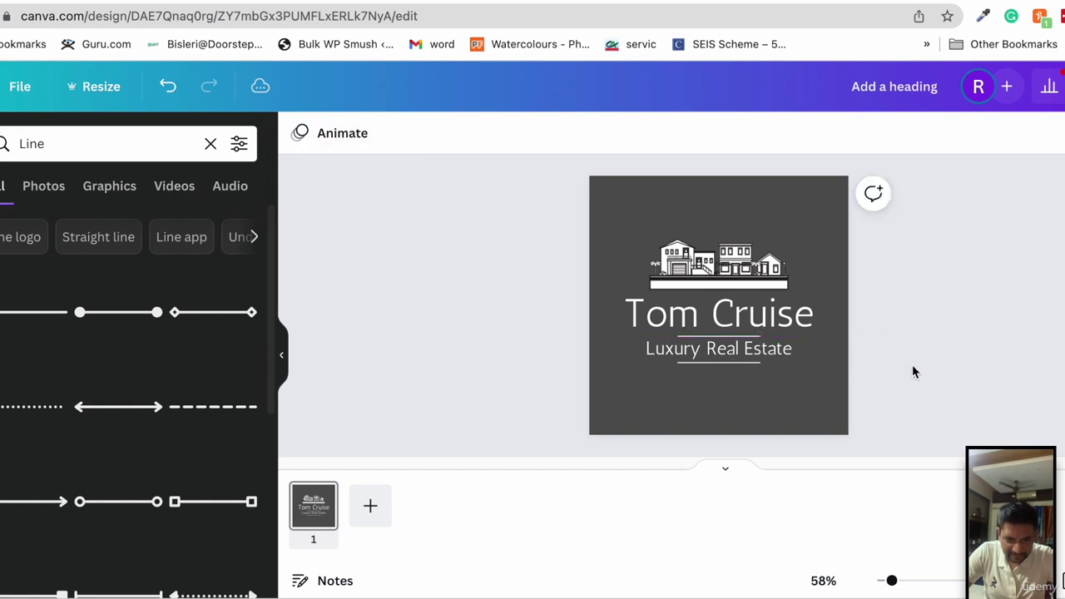
pyautogui.click(727, 364)
# Lengthen the lower and upper lines so both span the tagline width
pyautogui.moveTo(770, 362); pyautogui.dragTo(811, 362)
pyautogui.moveTo(677, 363); pyautogui.dragTo(647, 336)
pyautogui.click(675, 336)
pyautogui.moveTo(760, 335); pyautogui.dragTo(804, 335)
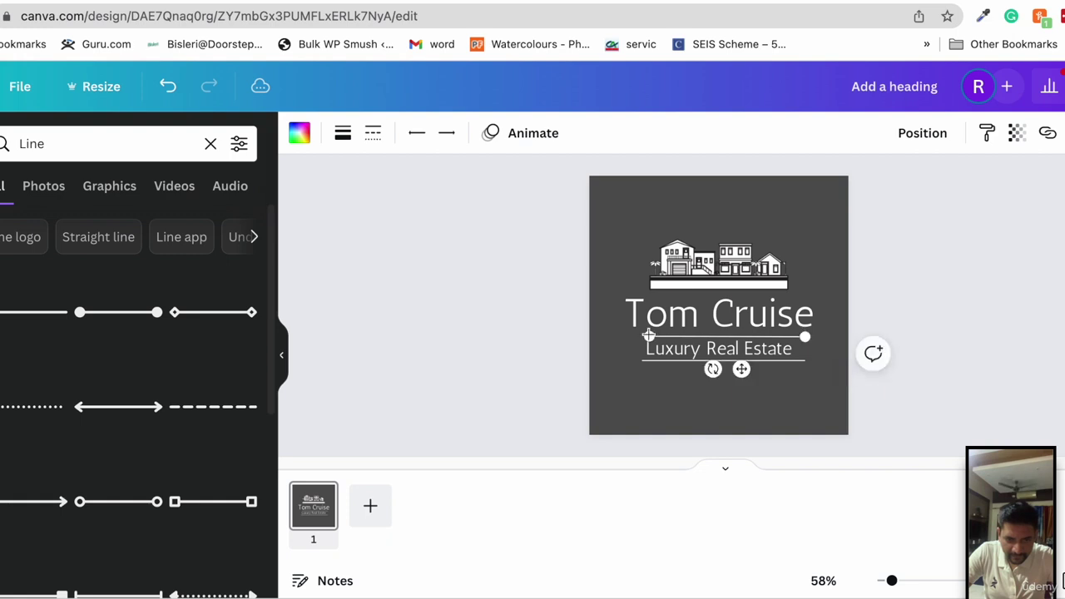
pyautogui.moveTo(646, 336); pyautogui.dragTo(641, 335)
# Centre the lower and upper divider lines horizontally with Align to page Center
pyautogui.click(791, 398)
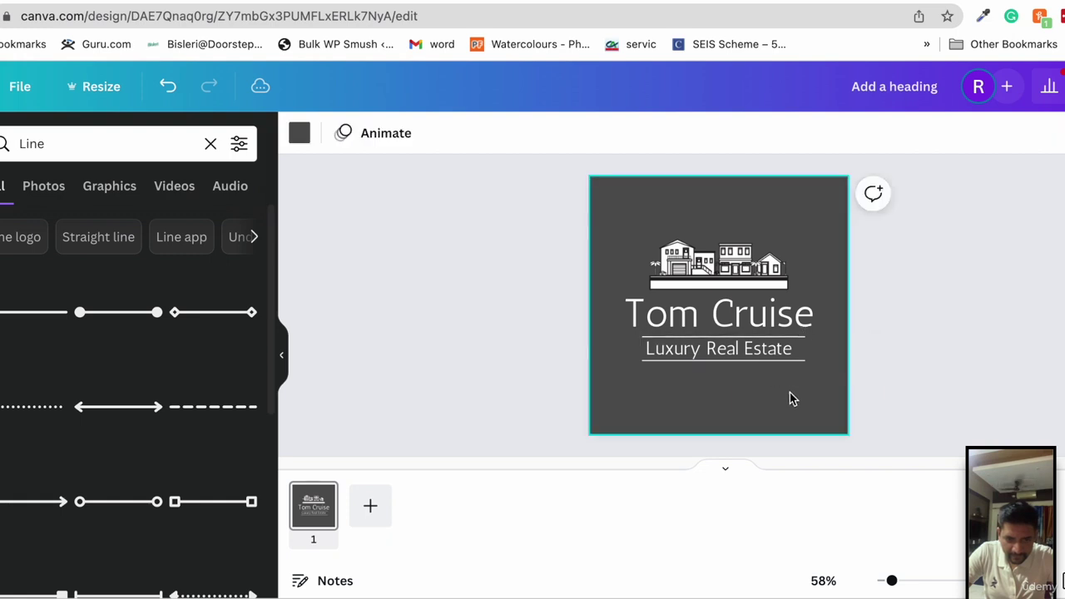
pyautogui.click(724, 360)
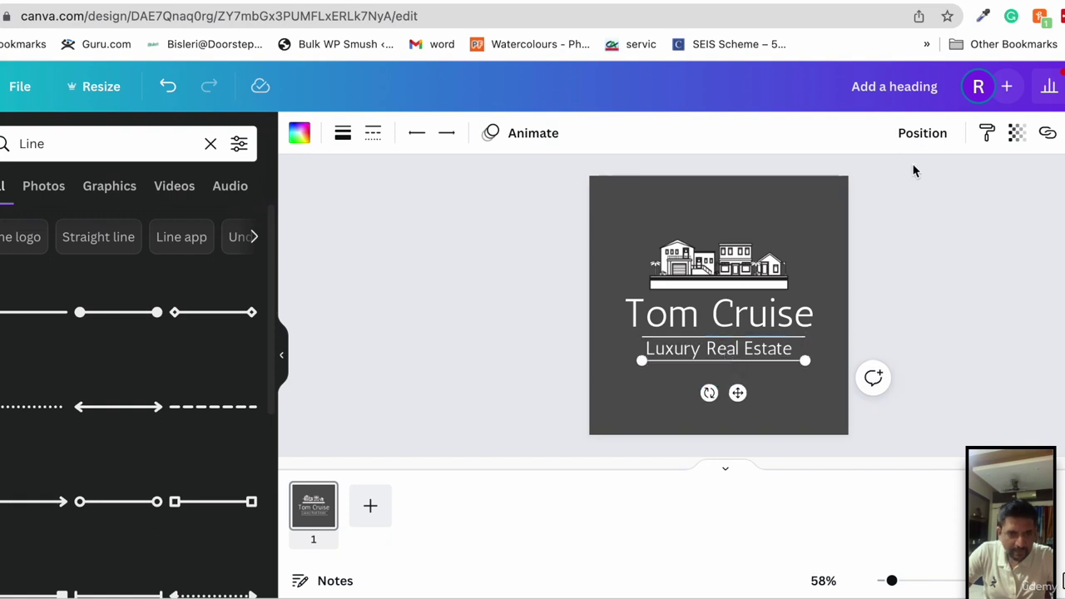
pyautogui.click(926, 134)
pyautogui.click(852, 298)
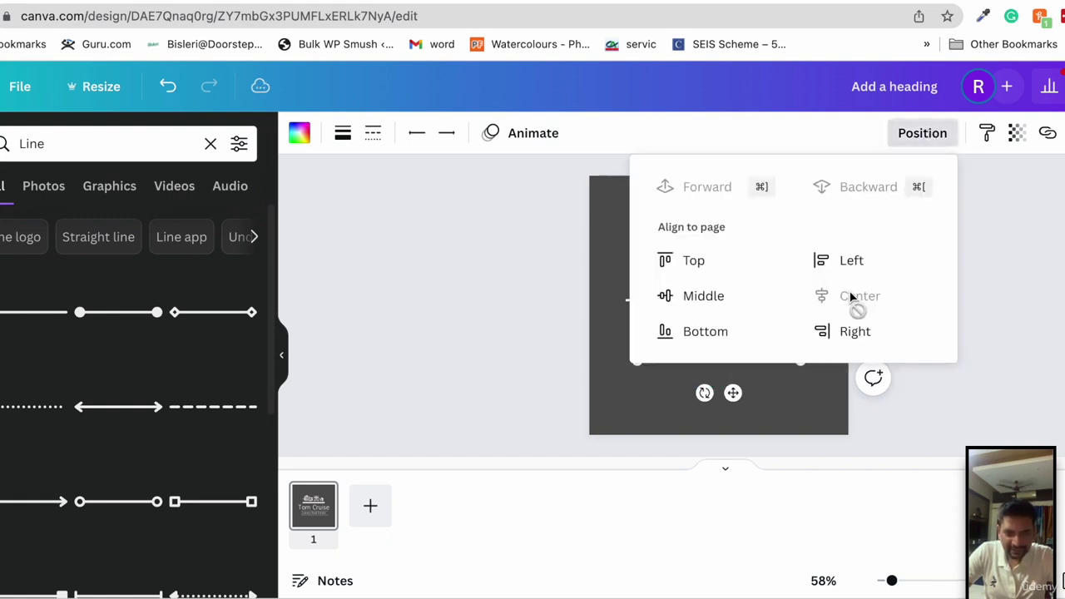
pyautogui.click(724, 337)
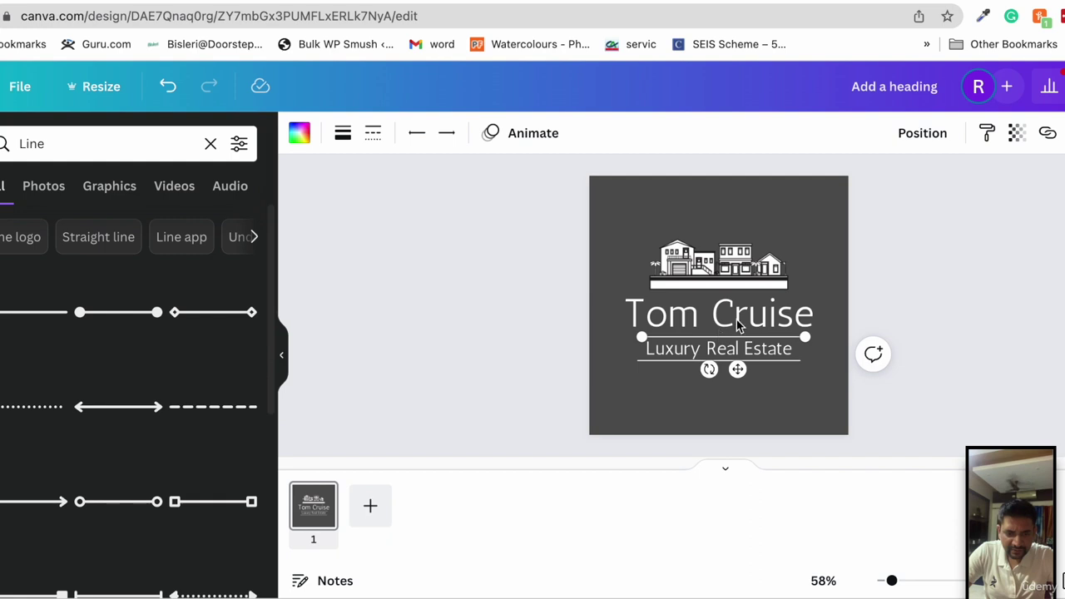
pyautogui.click(928, 133)
pyautogui.click(848, 296)
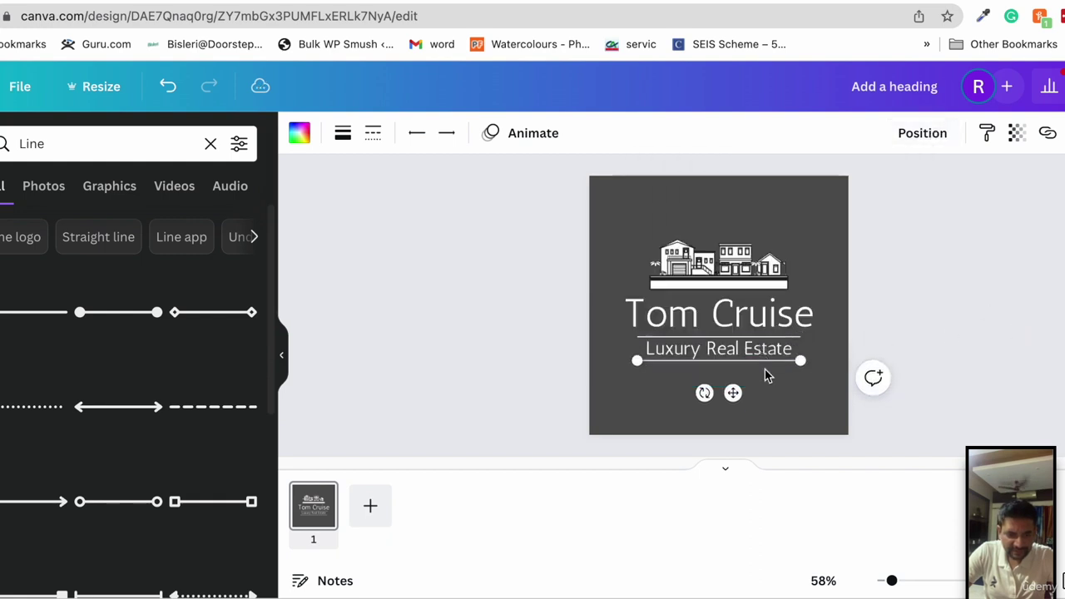
pyautogui.click(979, 287)
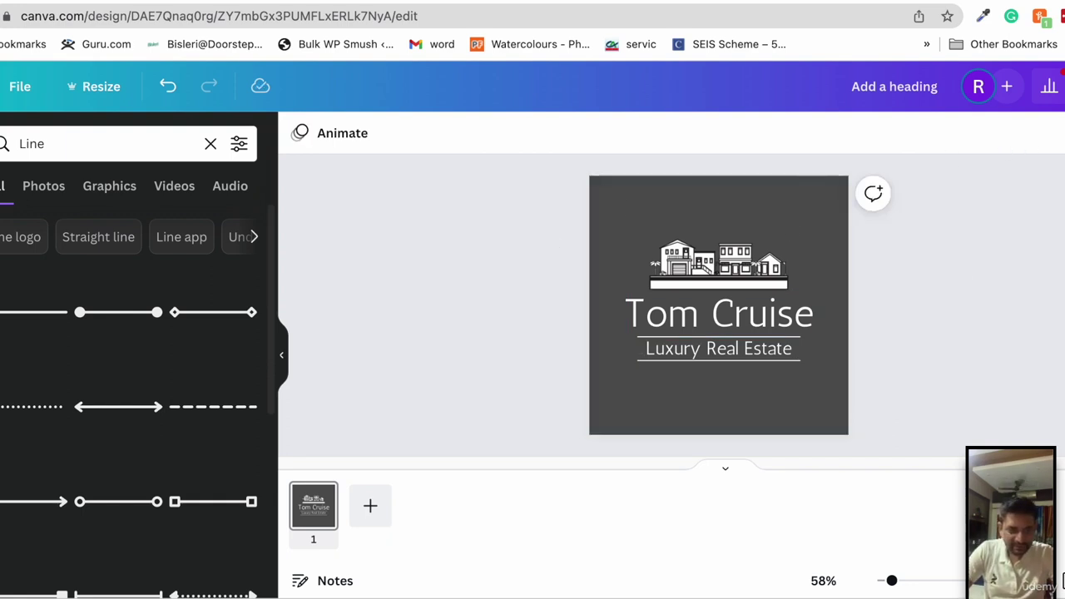
# Duplicate the logo page to create page 2
pyautogui.press('super+d')
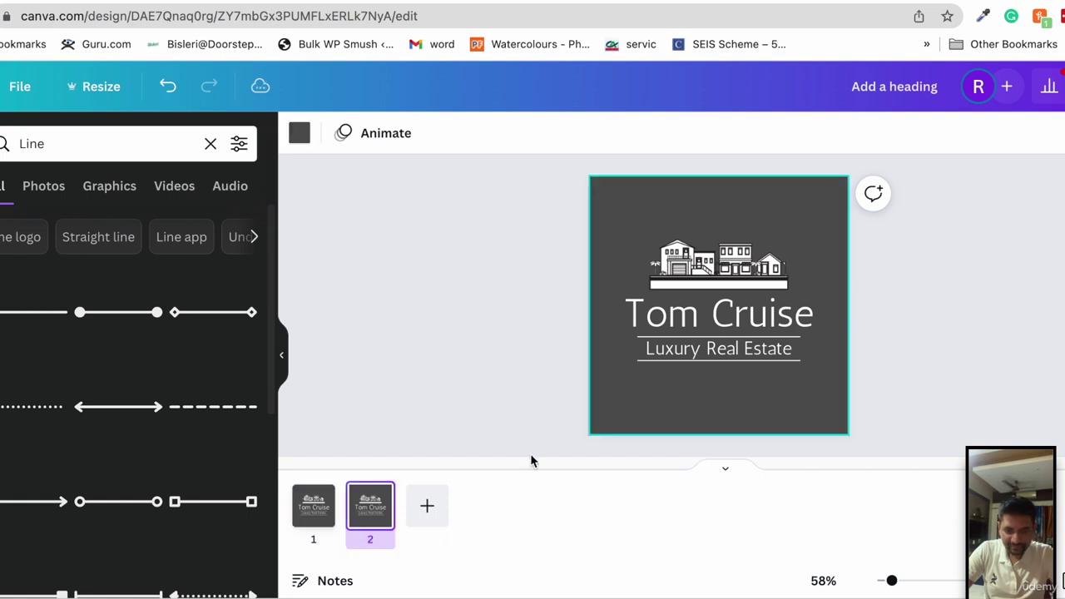
pyautogui.click(321, 509)
pyautogui.click(368, 514)
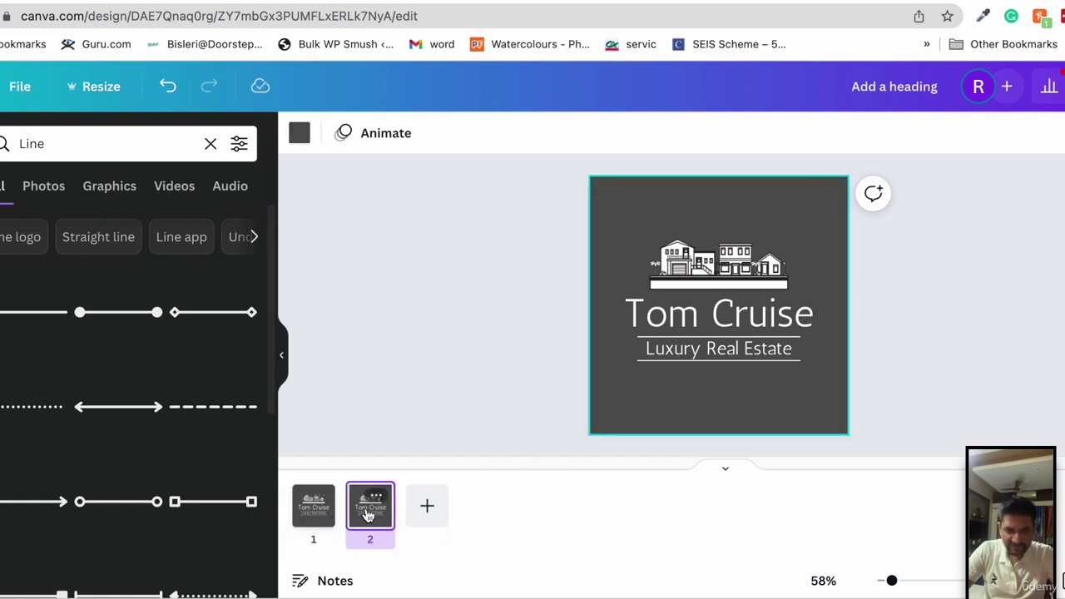
# Give page 2 a white background, undoing an accidental white recolour of the house icon
pyautogui.click(607, 299)
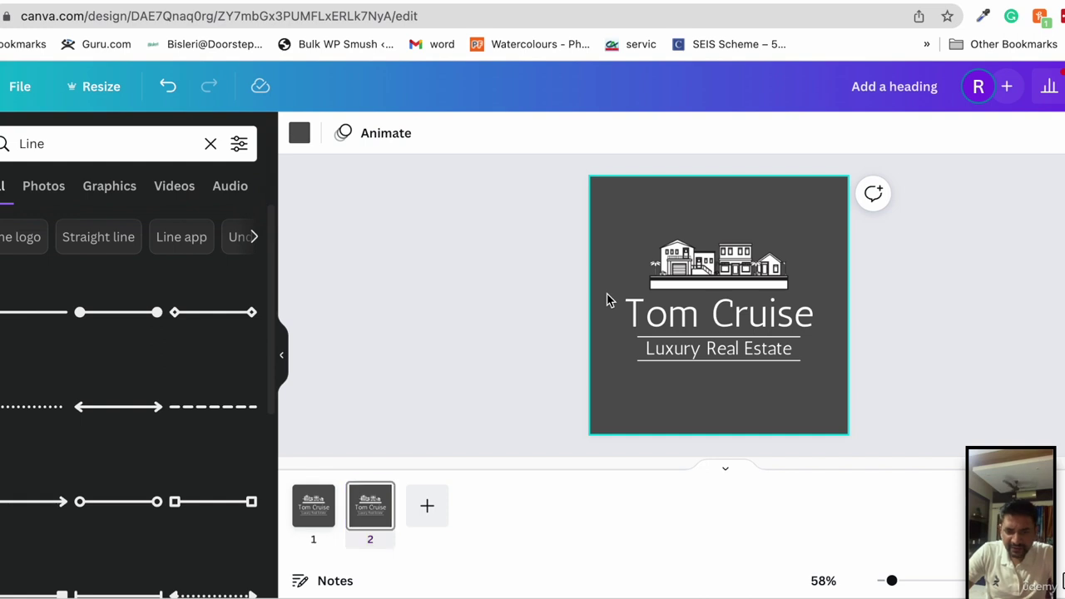
pyautogui.click(302, 136)
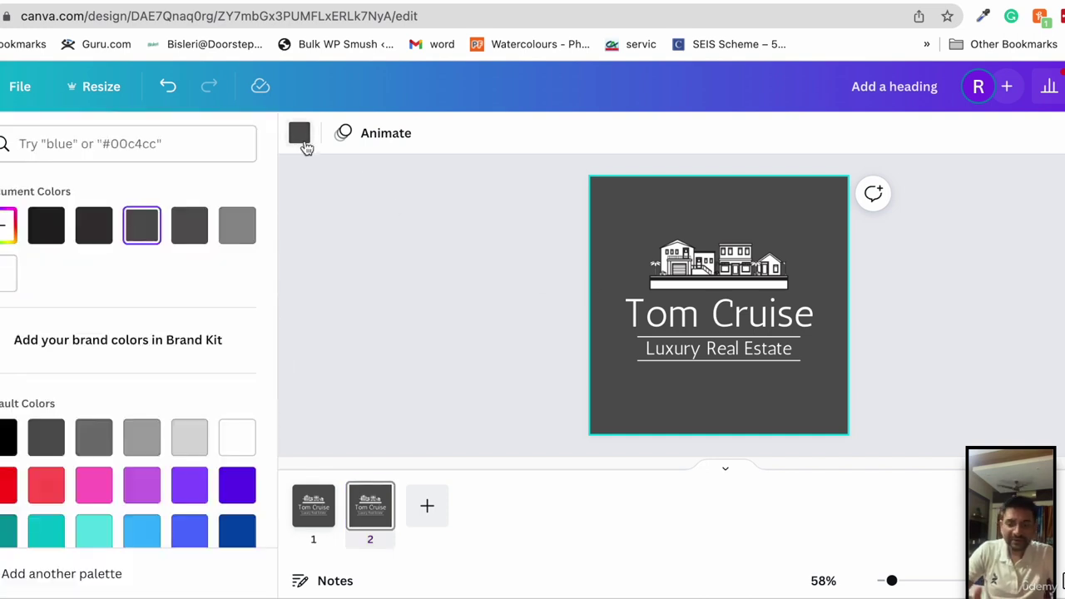
pyautogui.click(238, 437)
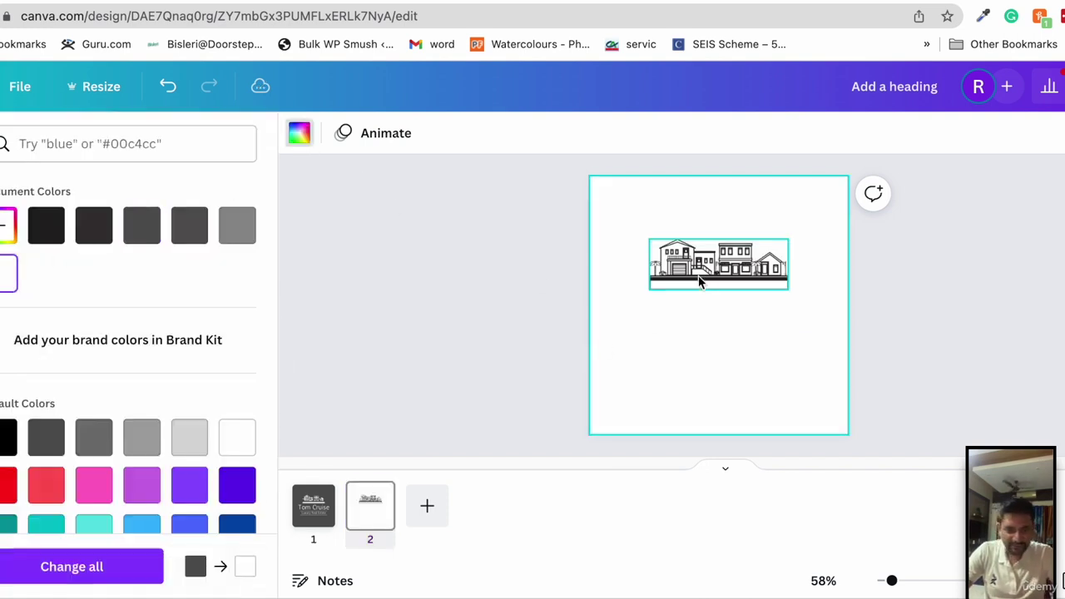
pyautogui.click(701, 274)
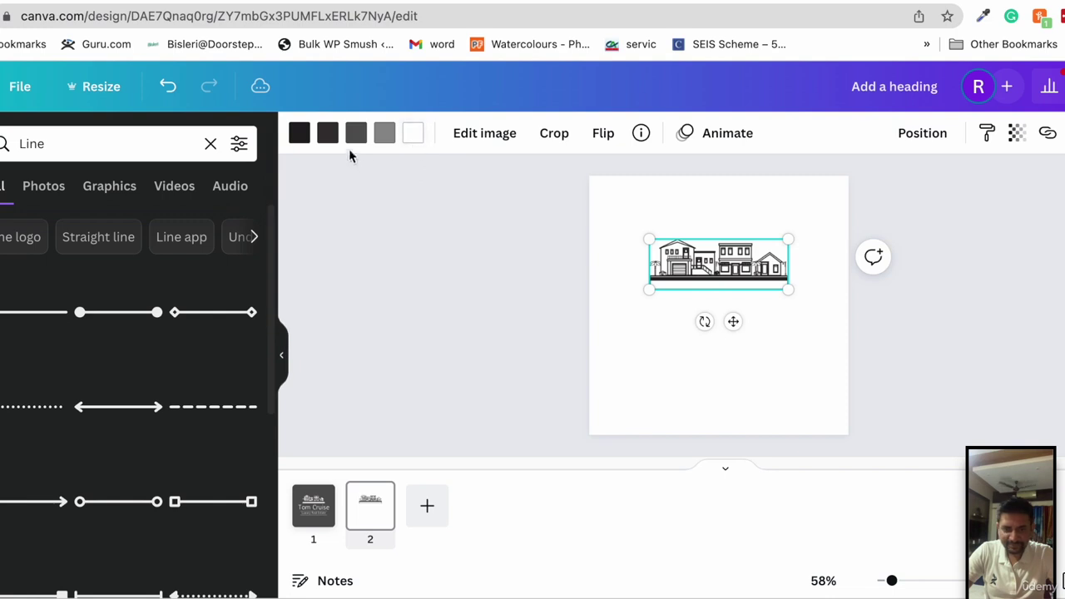
pyautogui.click(299, 137)
pyautogui.click(237, 437)
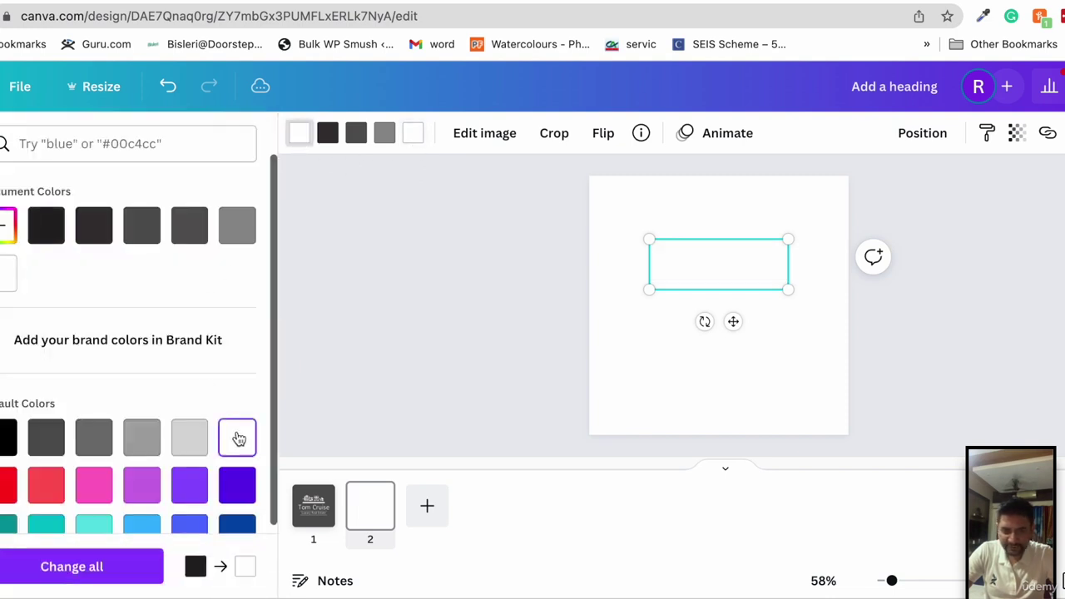
pyautogui.hotkey('ctrl', 'z')
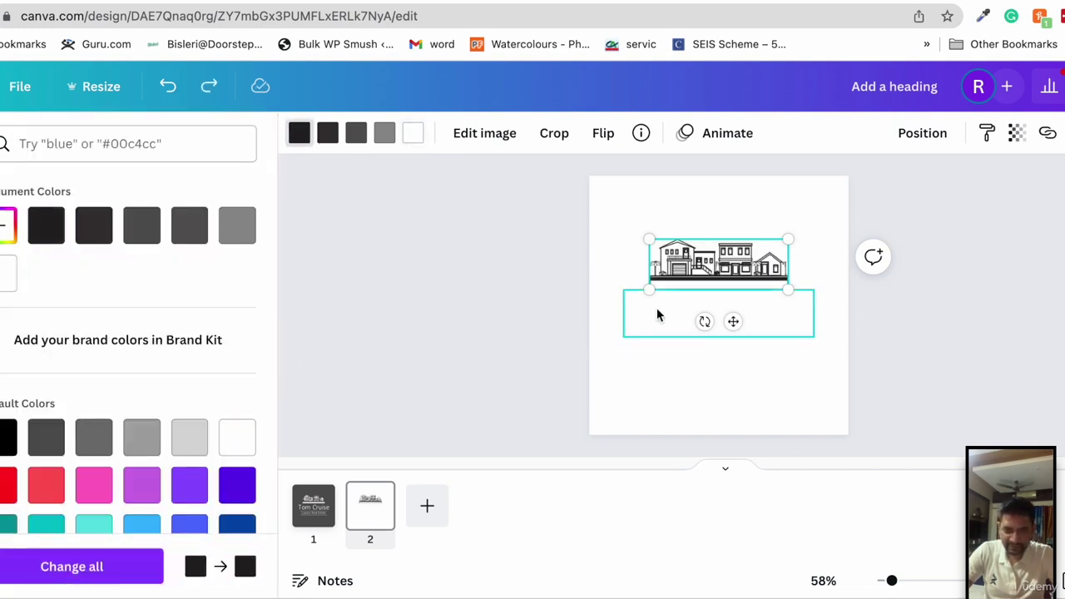
# Turn the Tom Cruise name and Luxury Real Estate tagline black on page 2
pyautogui.click(659, 313)
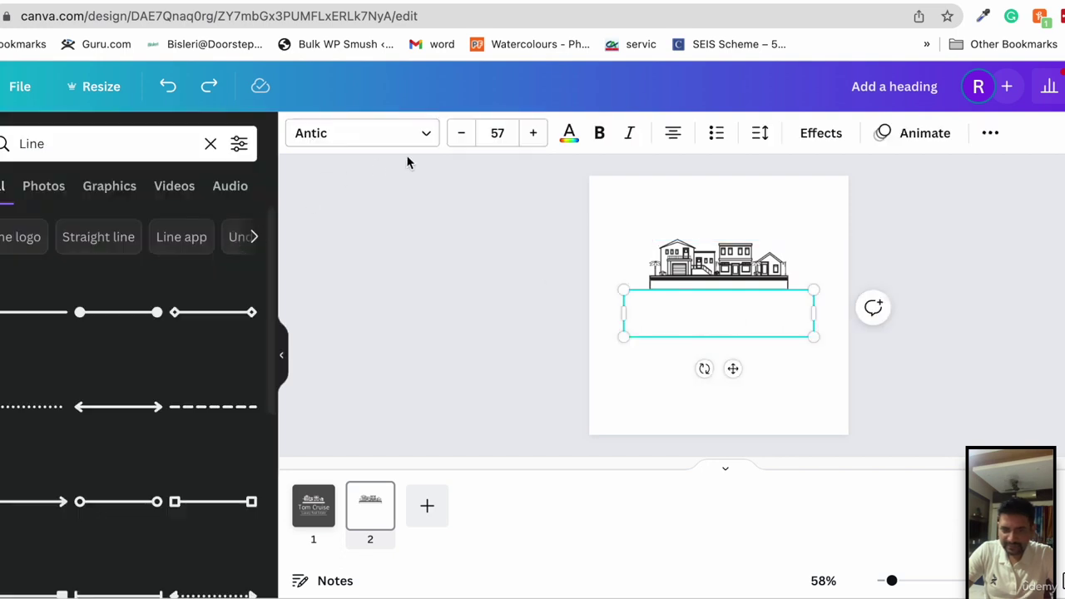
pyautogui.click(572, 135)
pyautogui.click(45, 225)
pyautogui.click(642, 360)
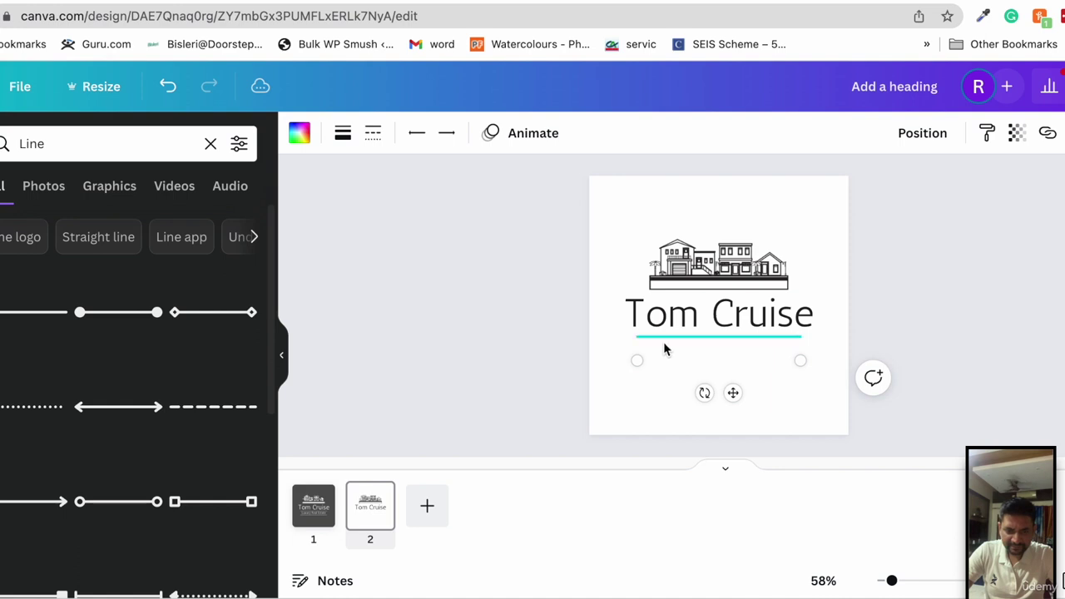
pyautogui.moveTo(623, 395); pyautogui.dragTo(826, 293)
pyautogui.click(613, 134)
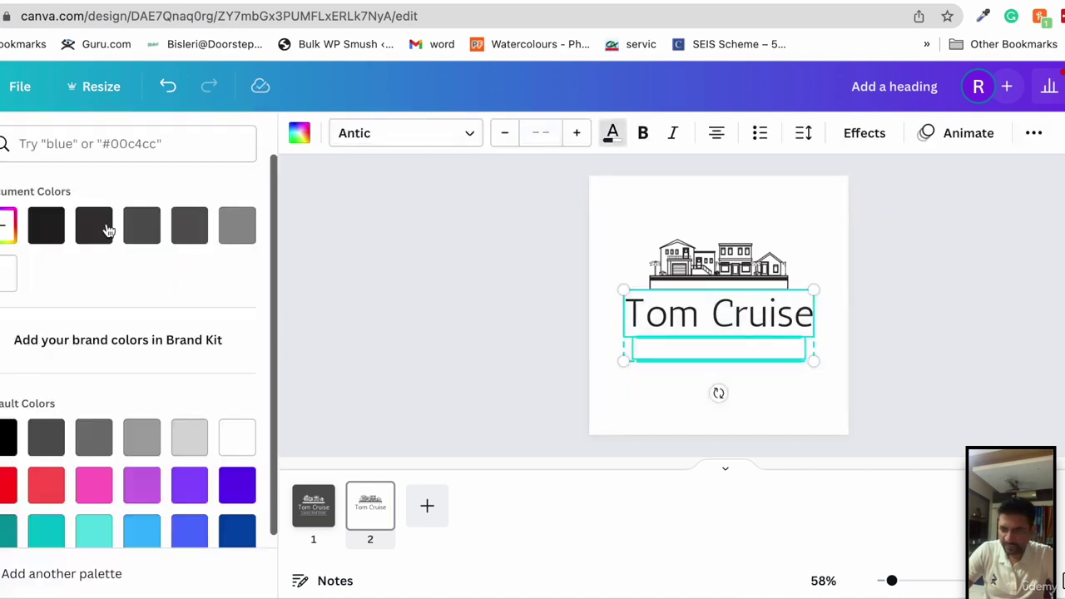
pyautogui.click(46, 226)
pyautogui.click(989, 418)
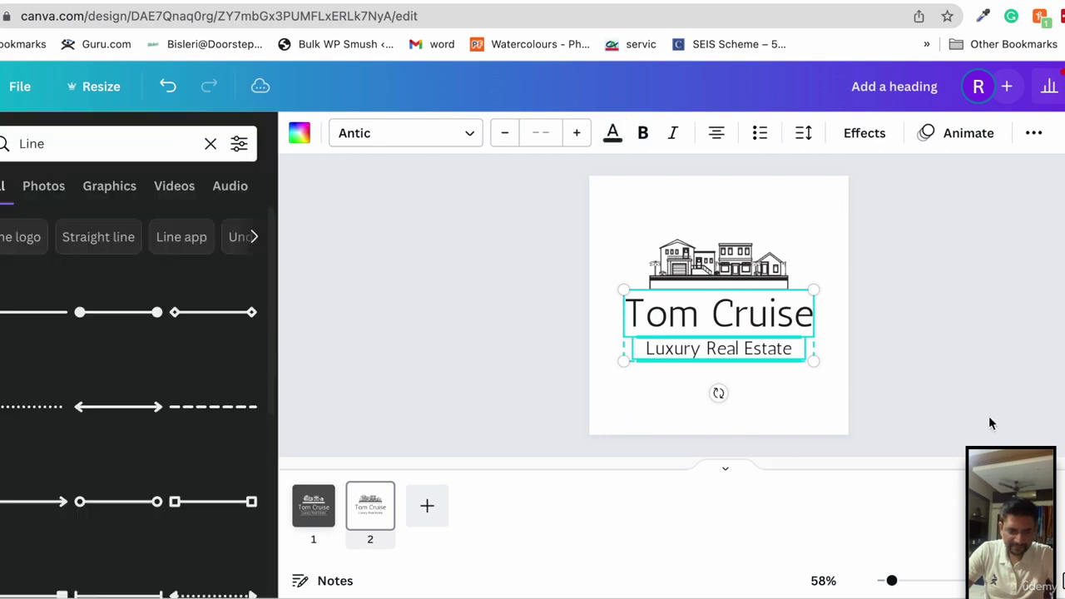
# Recolour the divider lines around the tagline black
pyautogui.click(778, 365)
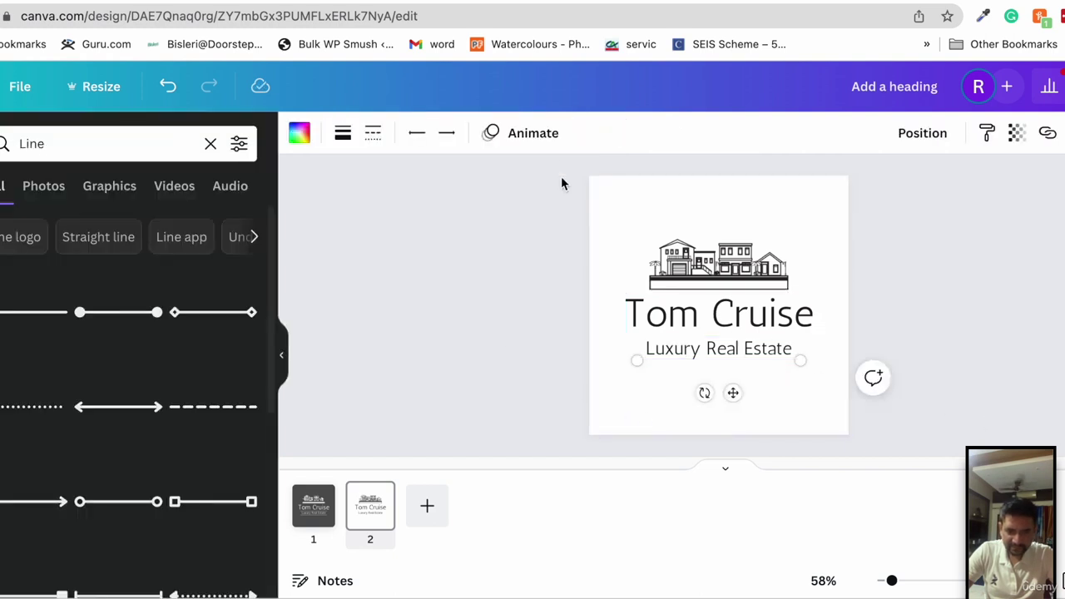
pyautogui.click(299, 133)
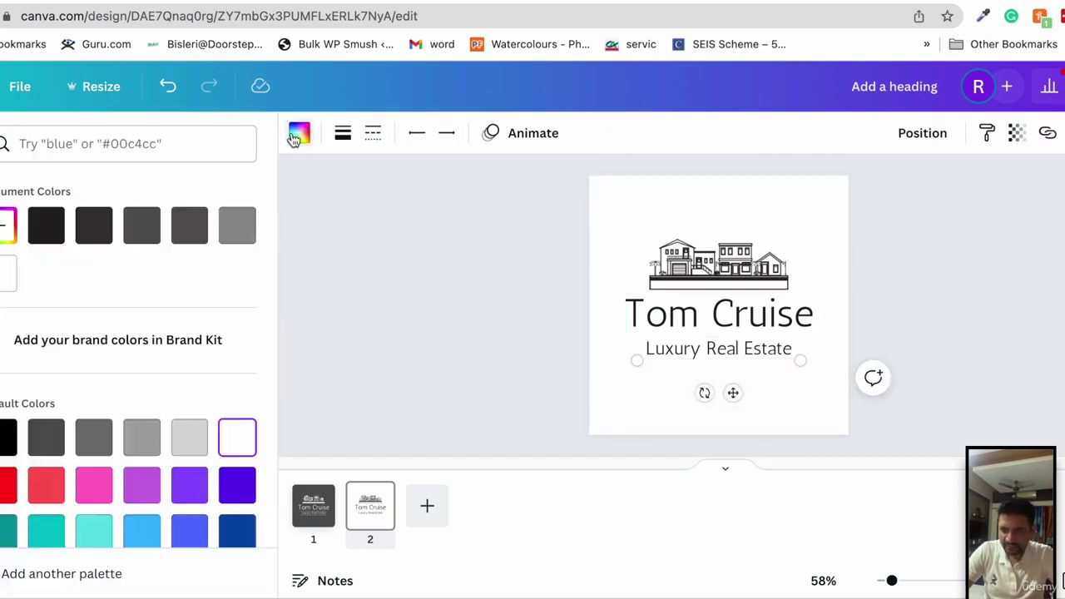
pyautogui.click(44, 235)
pyautogui.click(691, 338)
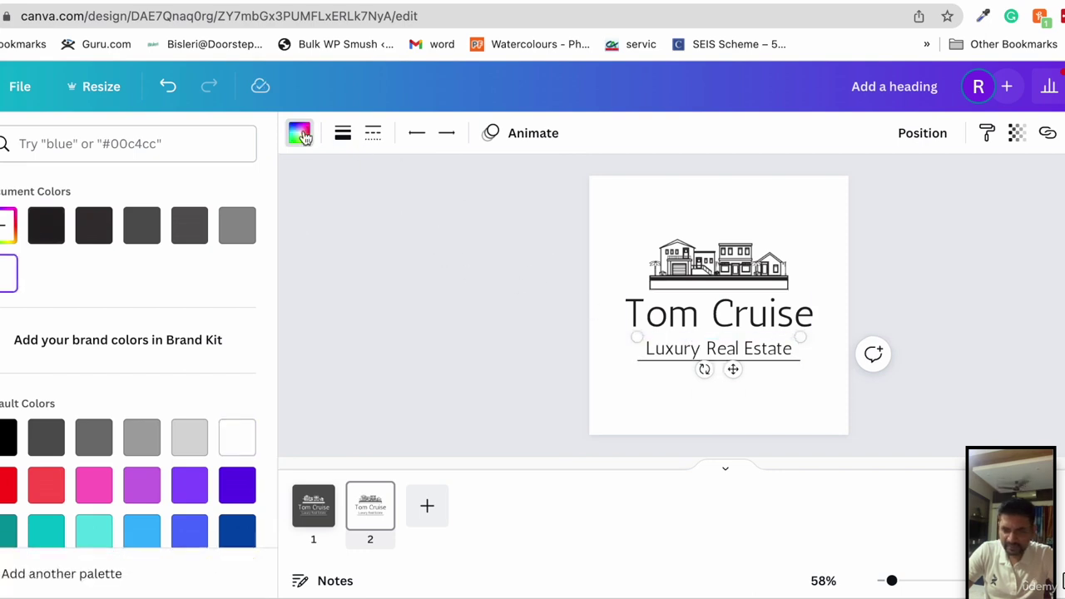
pyautogui.click(46, 226)
pyautogui.click(1048, 302)
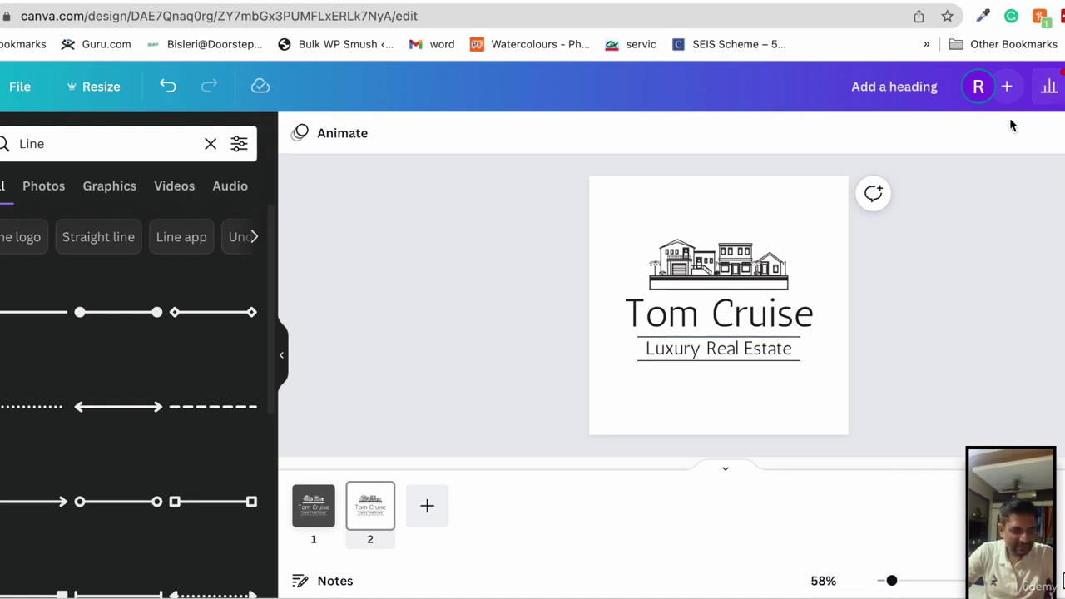
# Title the design 'Tom Cruise Real Estate Logo'
pyautogui.click(894, 87)
pyautogui.write('Tom Cruise Real Estate Logo')
pyautogui.press('Return')
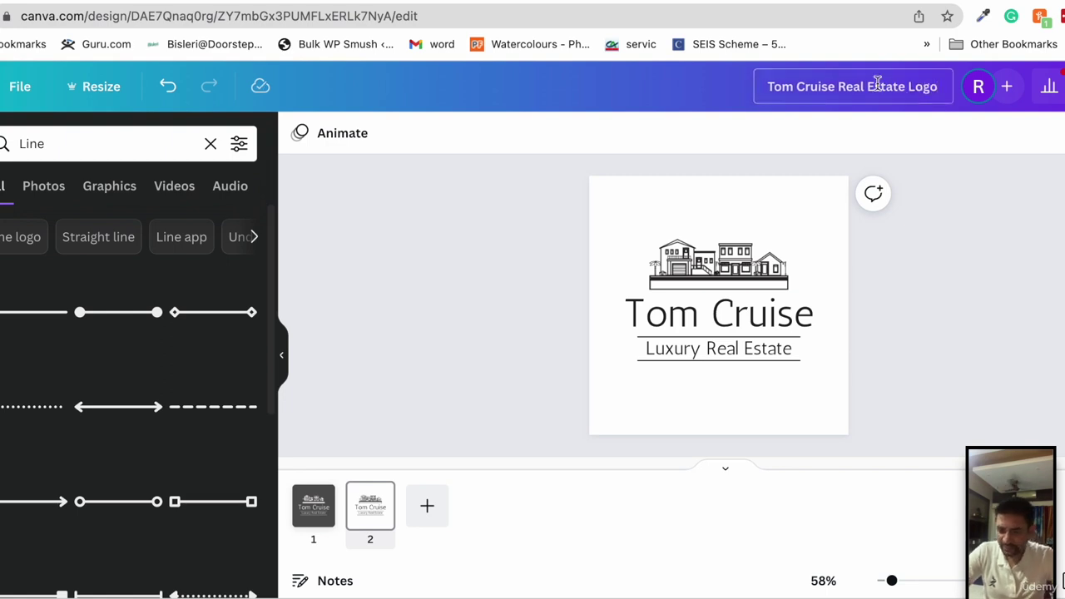
# Review the pages, glance at sharing options, and view the design full screen
pyautogui.click(321, 498)
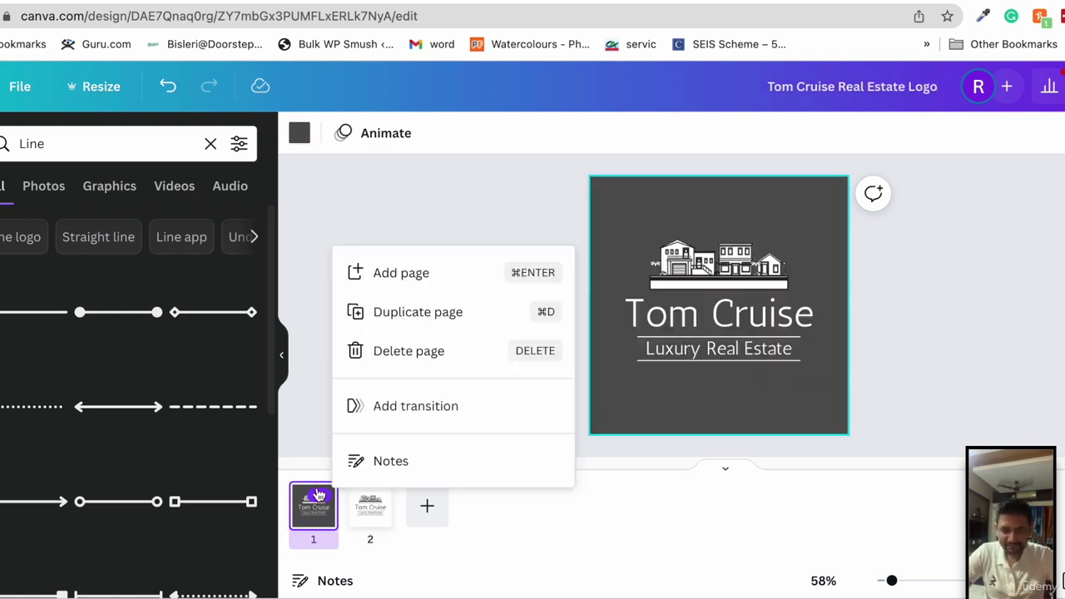
pyautogui.click(305, 375)
pyautogui.click(310, 520)
pyautogui.click(394, 302)
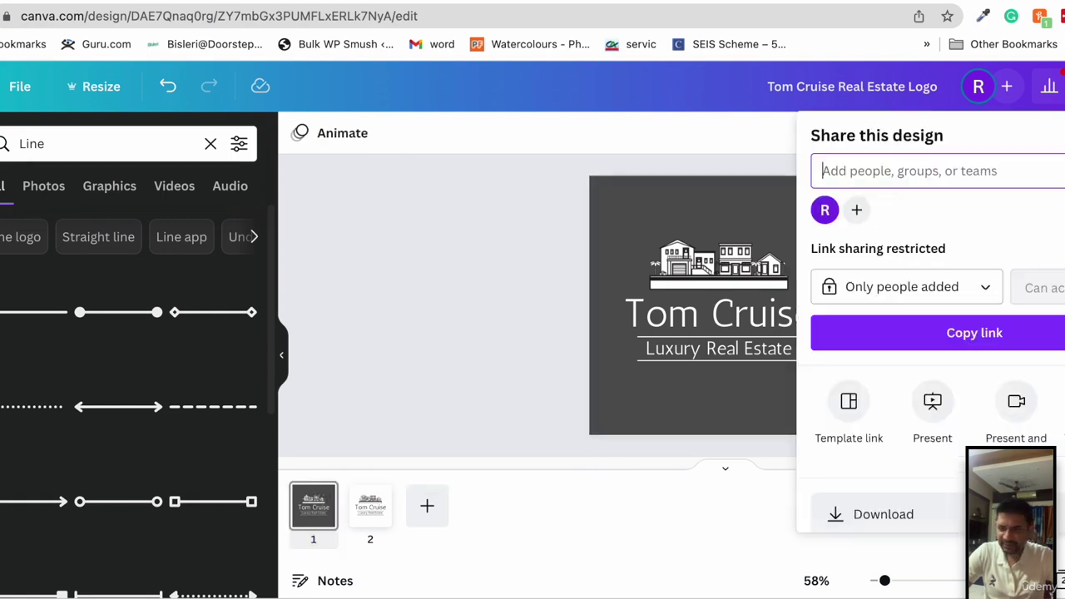
pyautogui.click(756, 221)
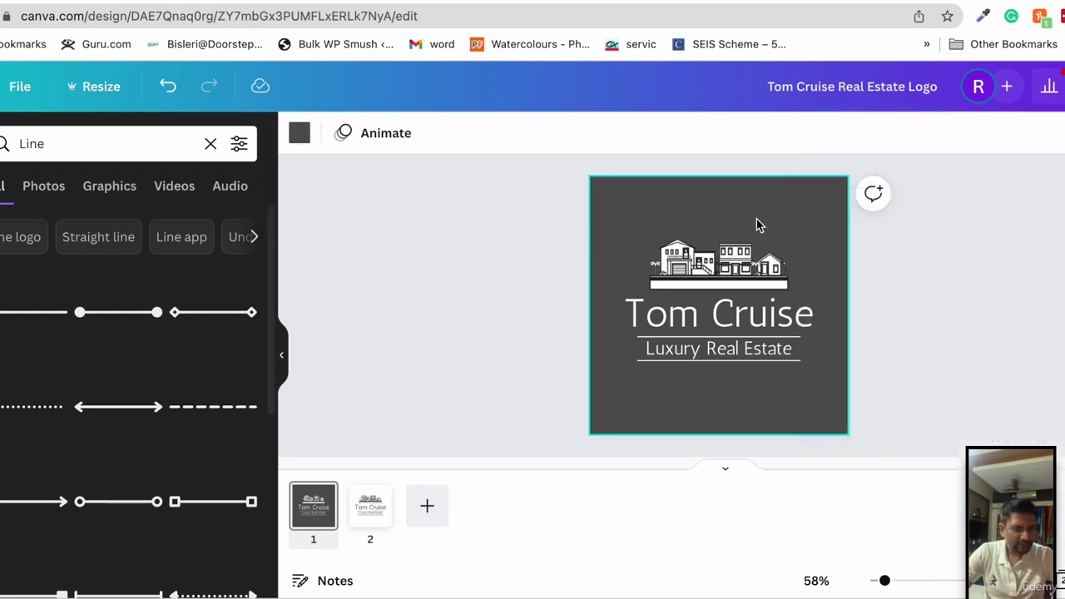
pyautogui.click(1008, 88)
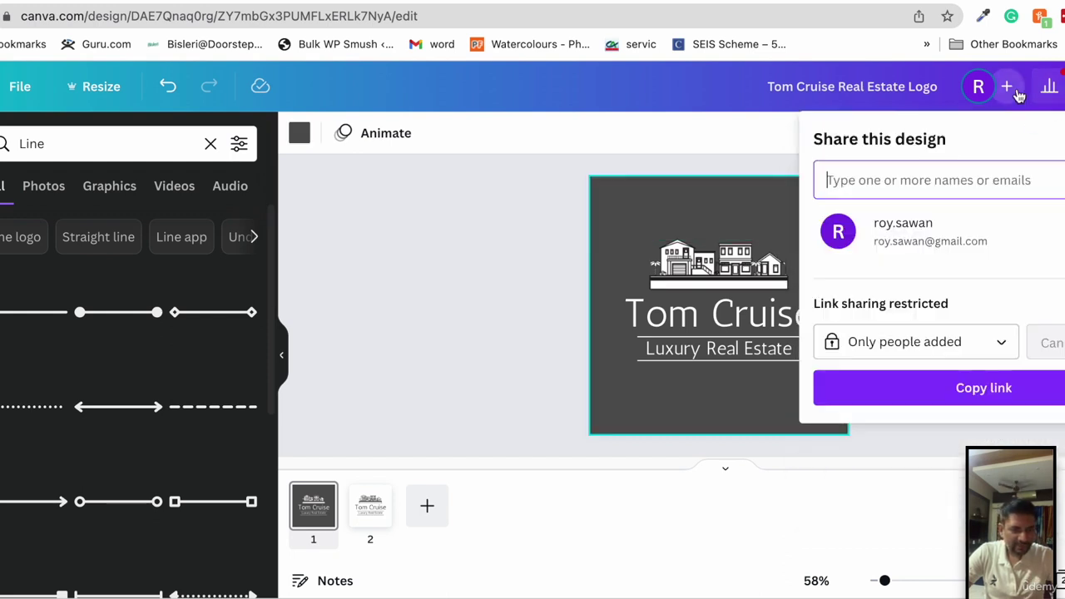
pyautogui.press('Escape')
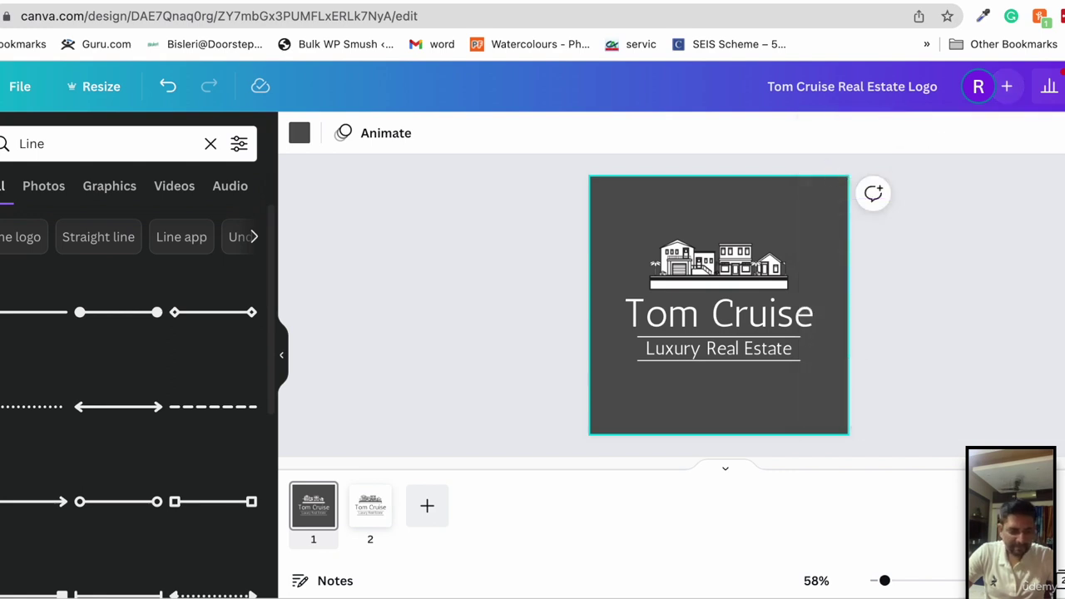
pyautogui.hotkey('ctrl', 'alt', 'g')
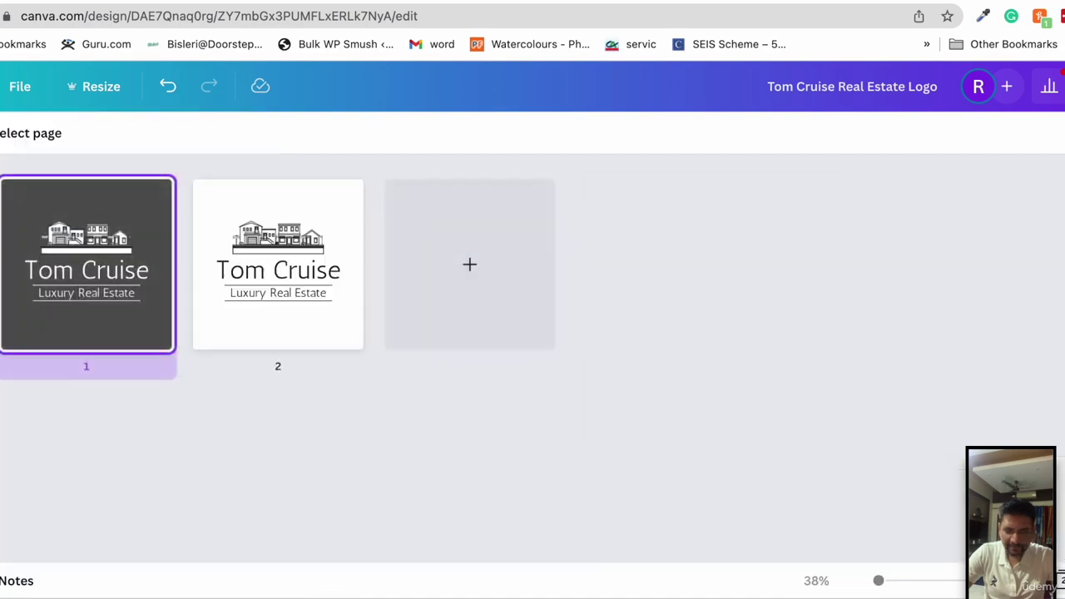
pyautogui.hotkey('ctrl', 'alt', 'g')
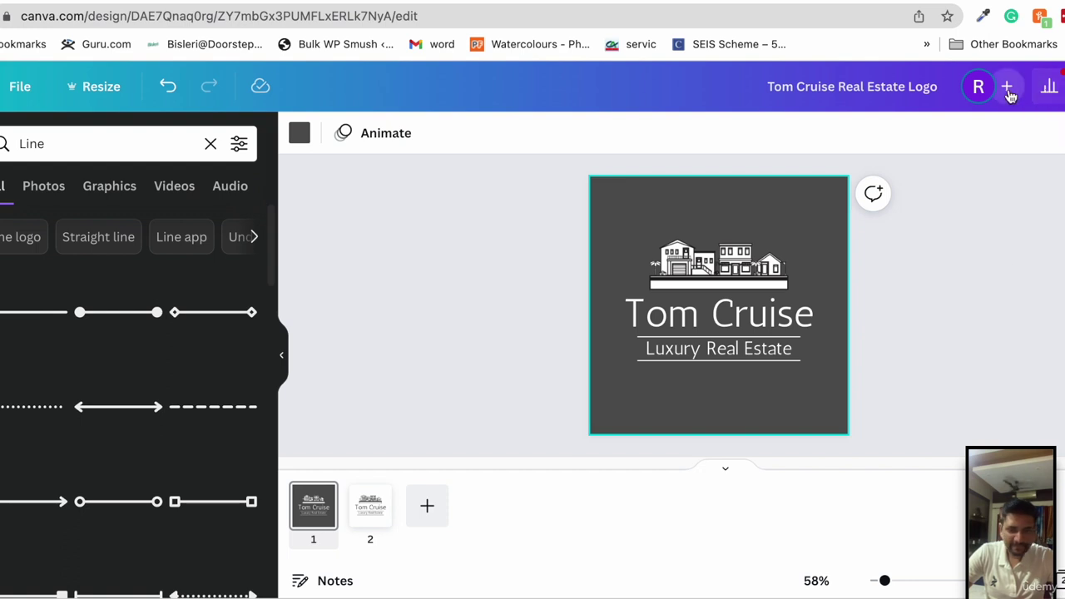
# From the Canva home page, open Tom Cruise Real Estate Logo from Projects
pyautogui.click(3, 86)
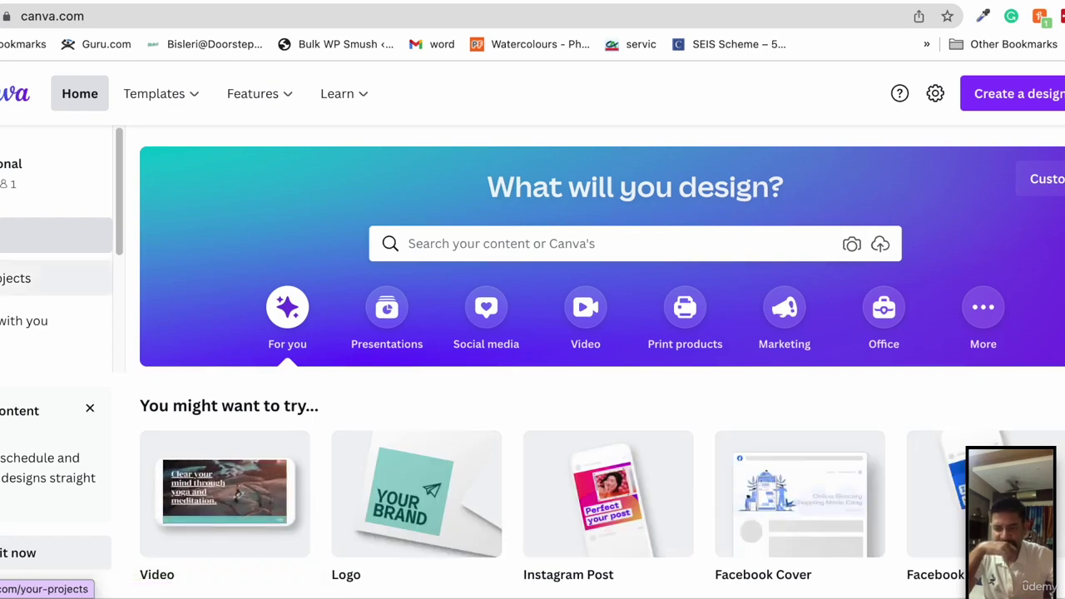
pyautogui.click(15, 278)
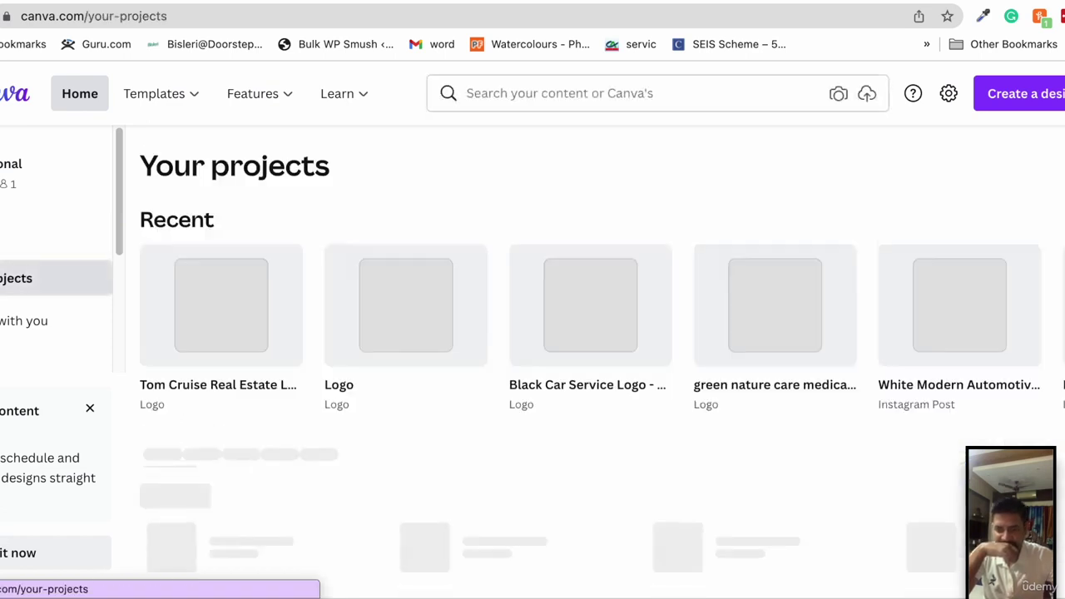
pyautogui.click(193, 312)
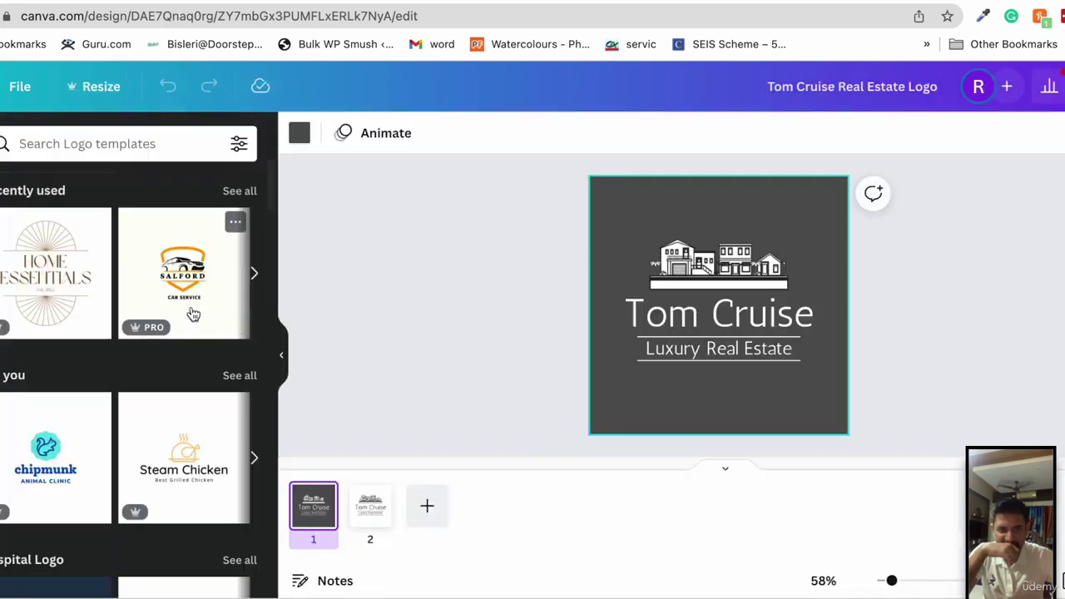
# Look through page options and view insights, then return to the dark page 1
pyautogui.rightClick(737, 428)
pyautogui.scroll(-3, 797, 460)
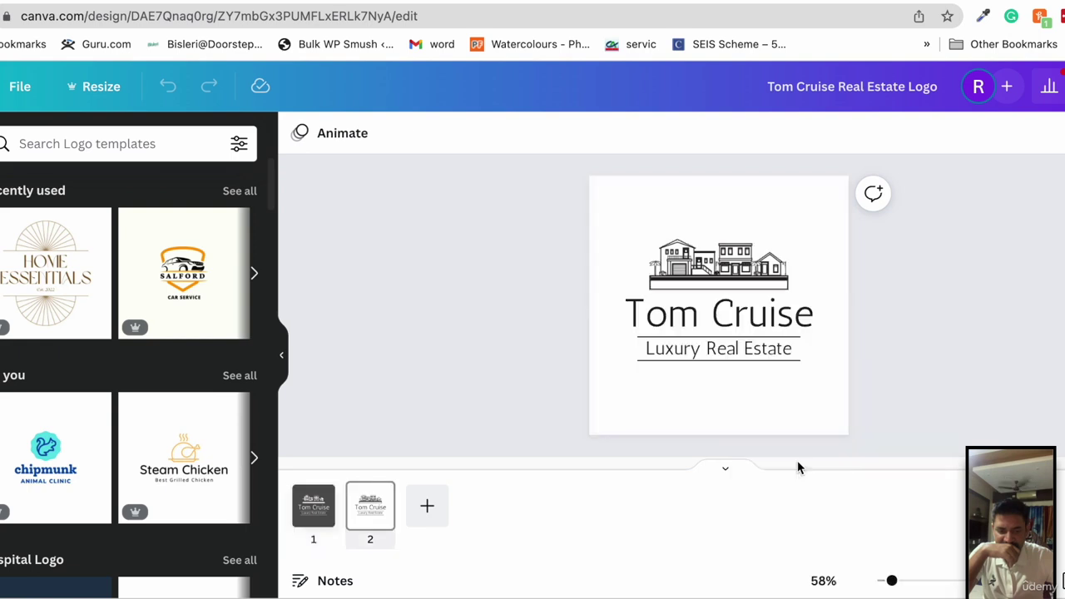
pyautogui.scroll(3, 776, 443)
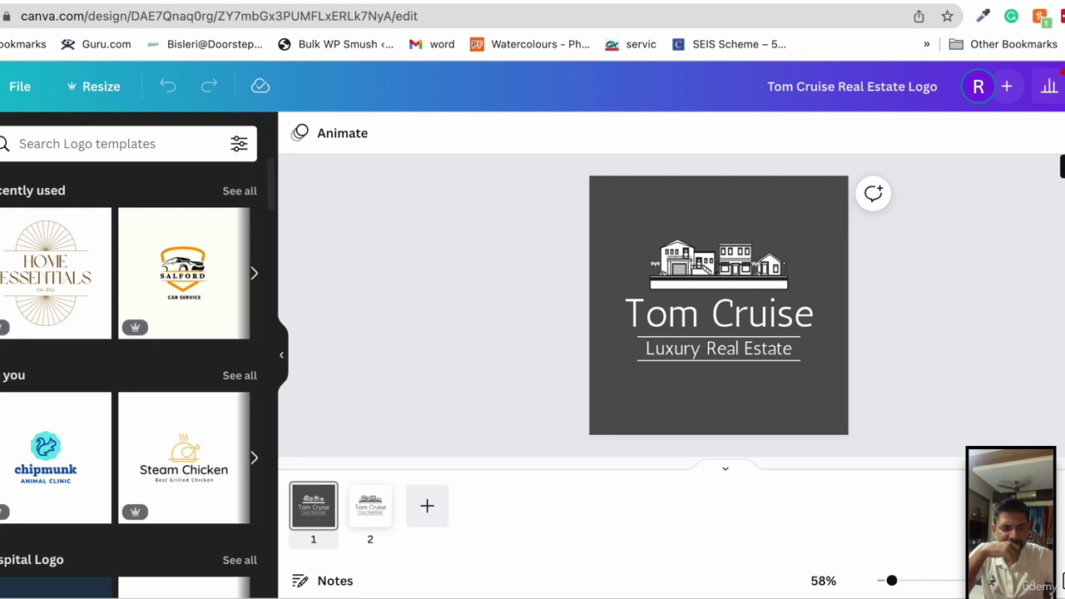
pyautogui.click(1050, 87)
pyautogui.click(1052, 87)
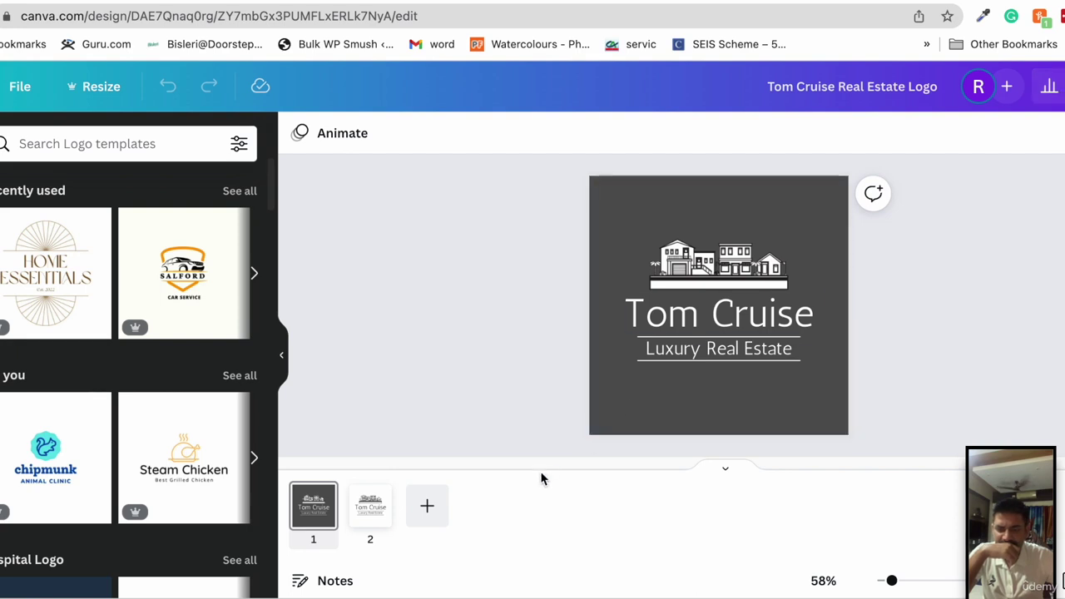
pyautogui.click(376, 498)
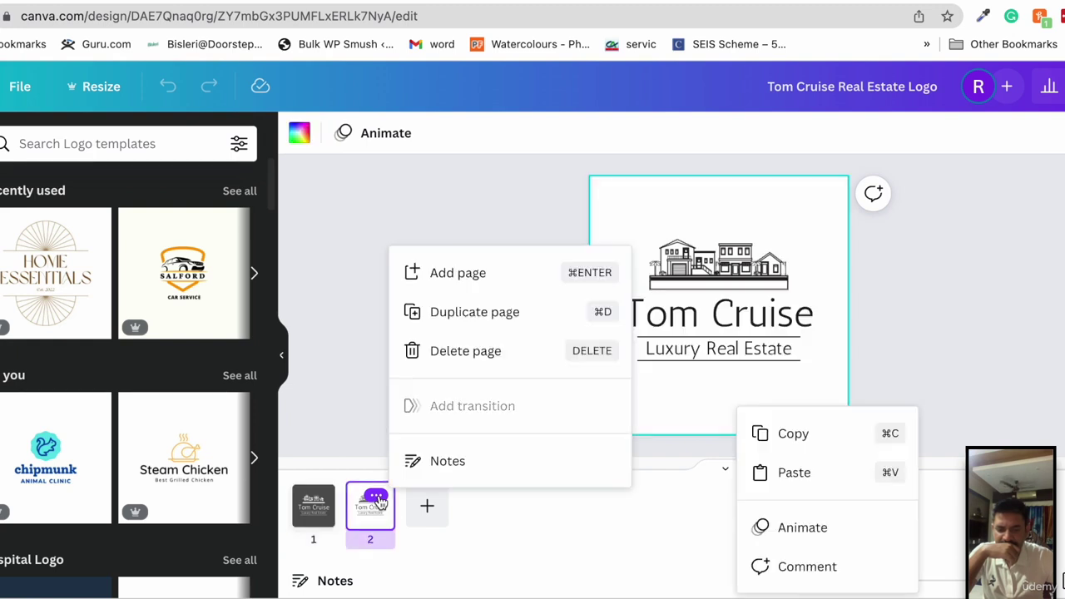
pyautogui.click(317, 519)
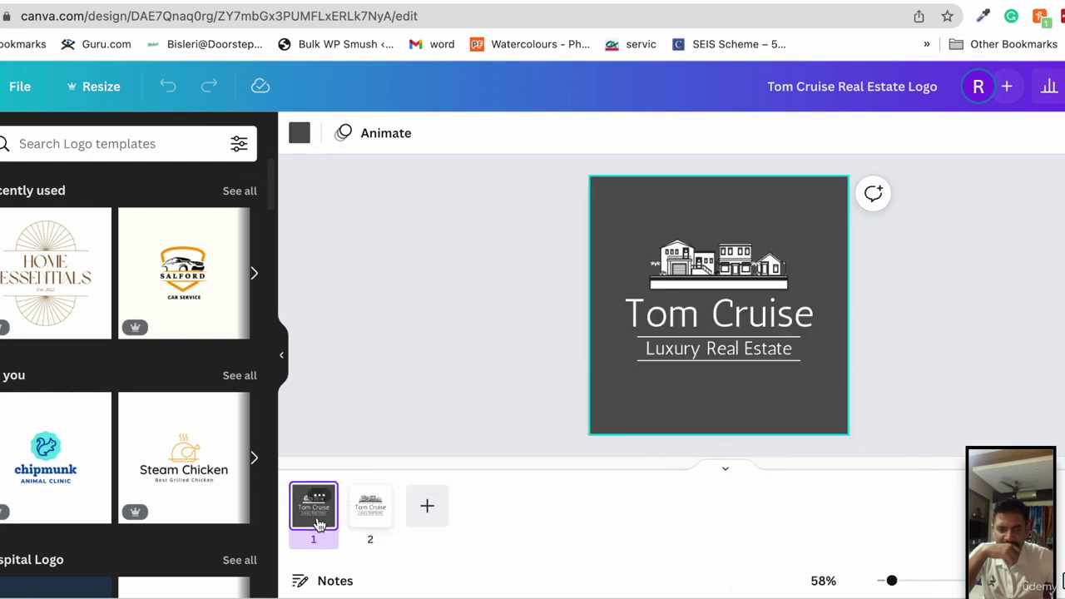
pyautogui.click(434, 384)
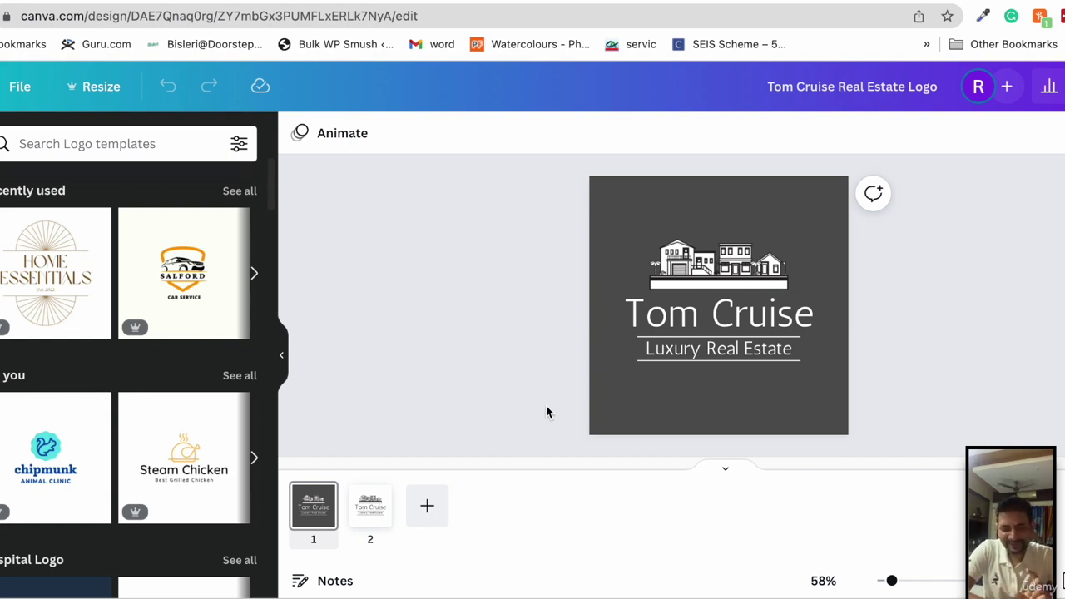
# Add a third page holding the 'real estate' circular building logo, shrunk to 143×143 at left
pyautogui.click(427, 505)
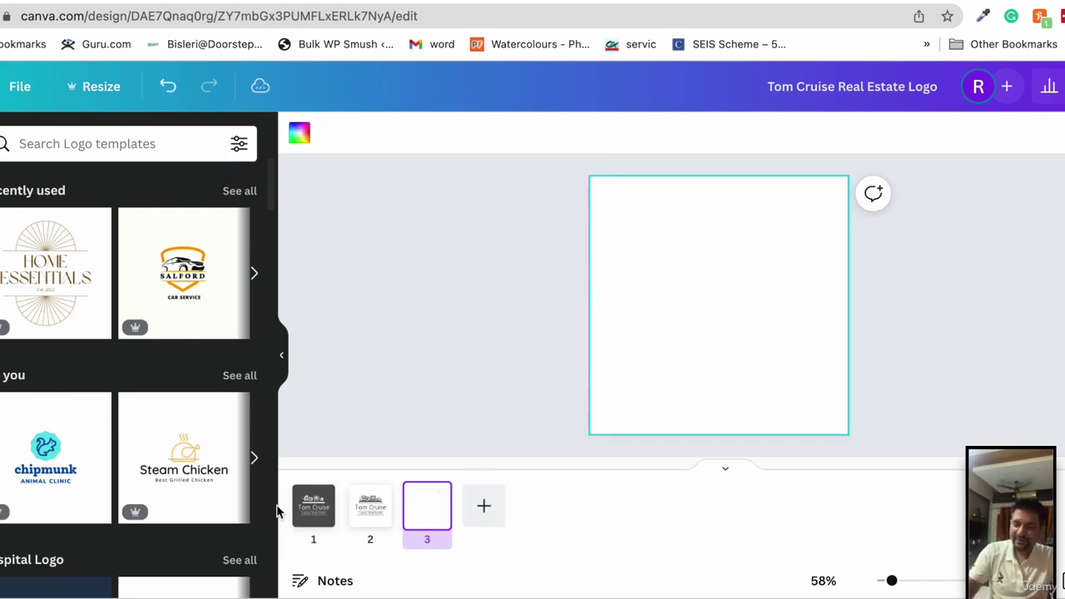
pyautogui.click(62, 145)
pyautogui.write('r')
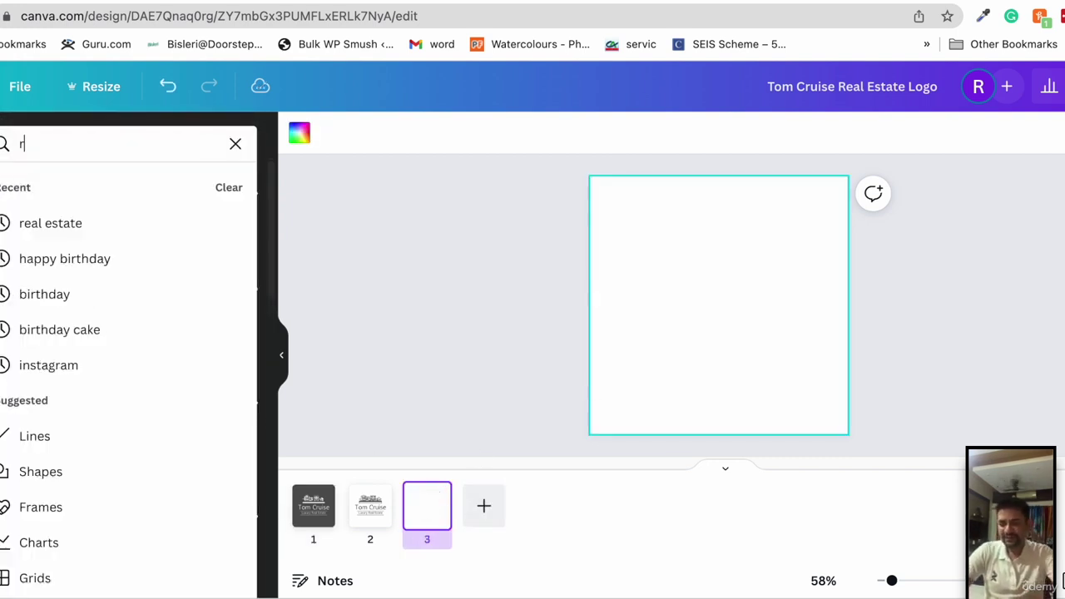
pyautogui.write('eal estate')
pyautogui.press('Return')
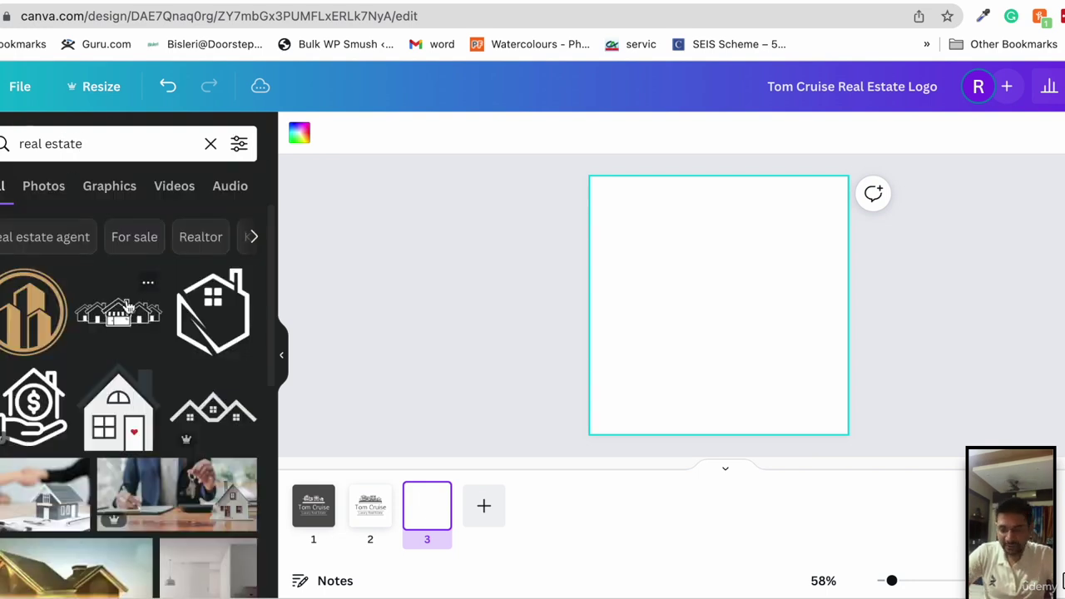
pyautogui.click(25, 333)
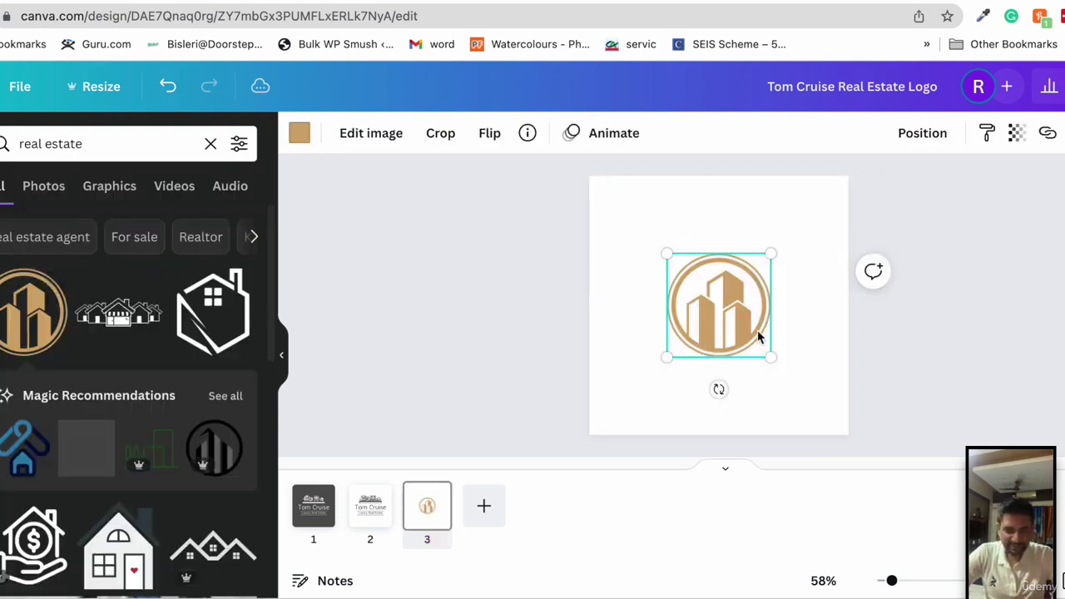
pyautogui.moveTo(730, 323); pyautogui.dragTo(689, 311)
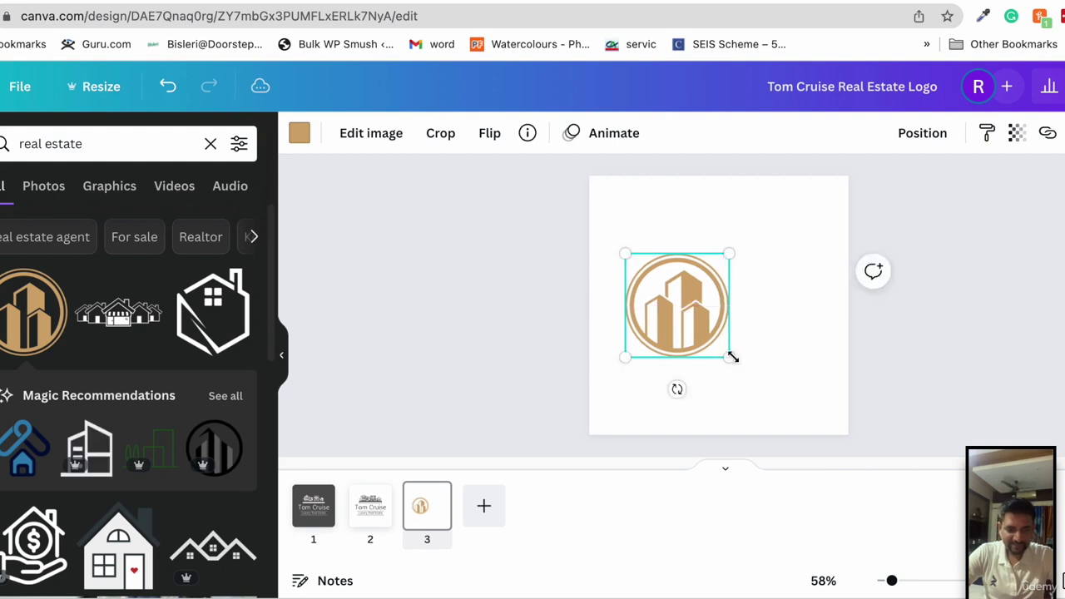
pyautogui.moveTo(730, 357); pyautogui.dragTo(665, 318)
# Make the building logo black and add a vertical straight line beside it
pyautogui.click(301, 136)
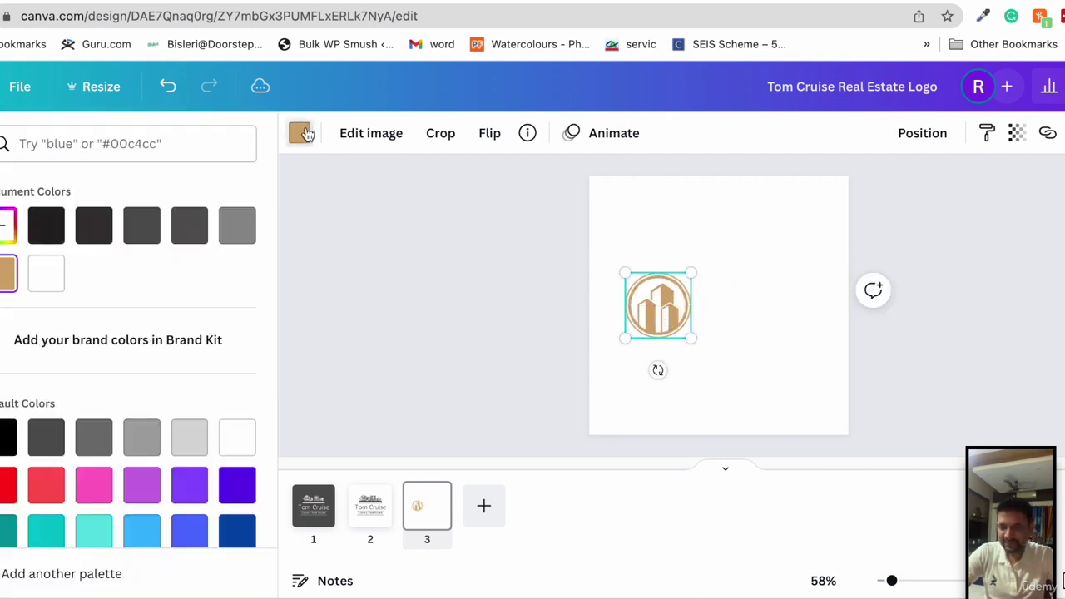
pyautogui.click(50, 228)
pyautogui.click(763, 319)
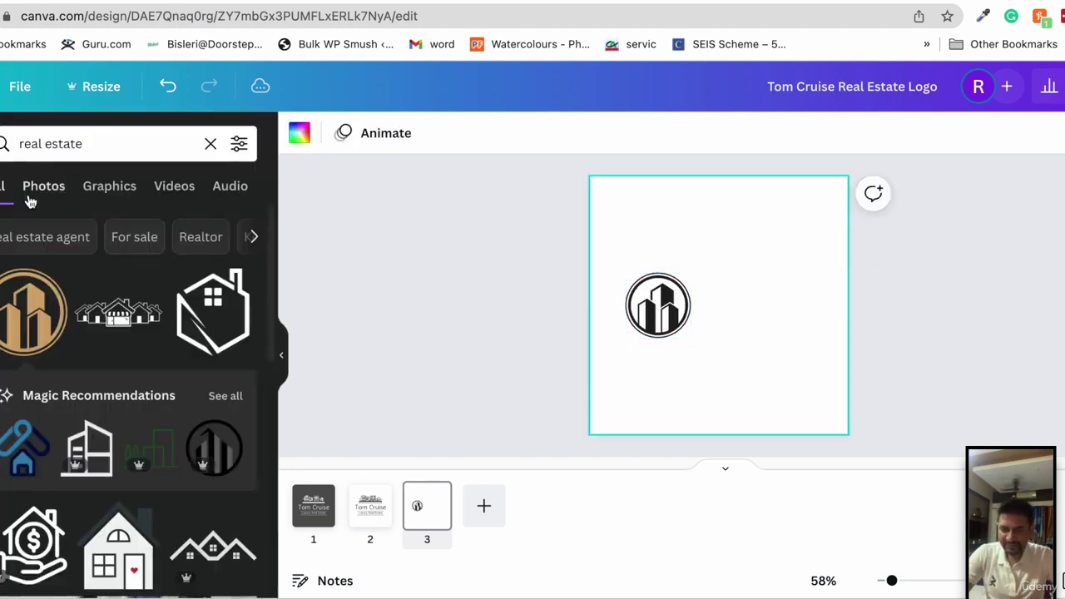
pyautogui.click(210, 143)
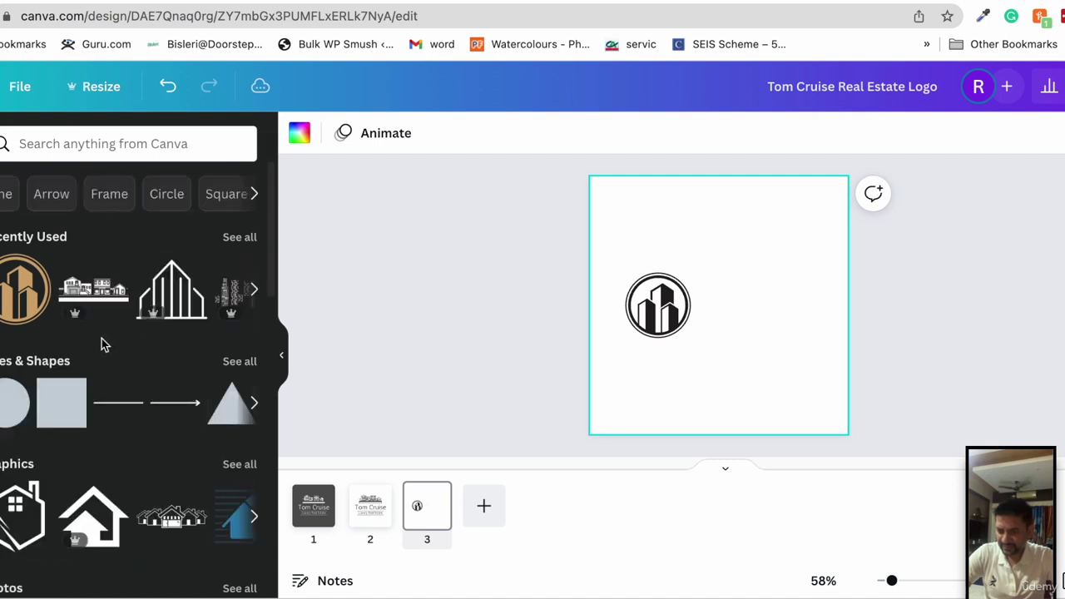
pyautogui.click(118, 403)
pyautogui.moveTo(679, 311); pyautogui.dragTo(701, 310)
# Paste the Tom Cruise name from page 2 onto page 3, shrunk beside the divider
pyautogui.click(690, 391)
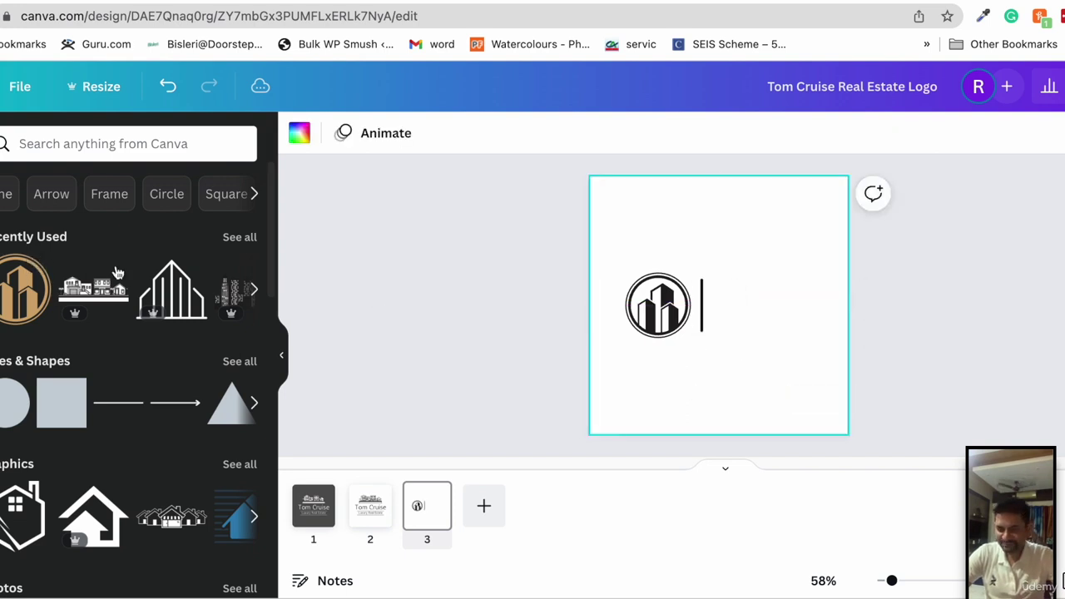
pyautogui.click(371, 503)
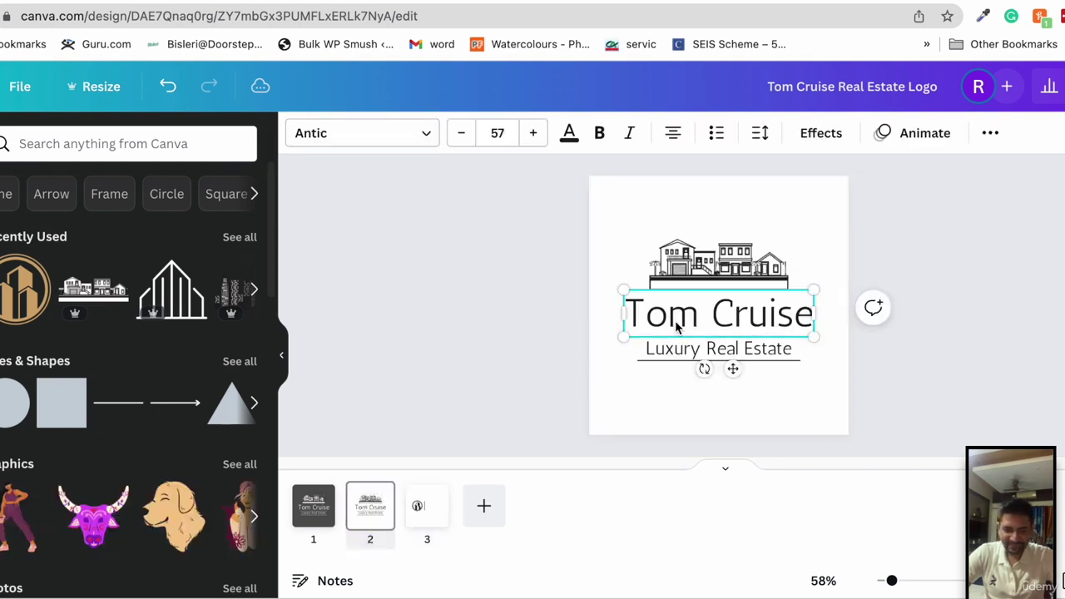
pyautogui.click(424, 505)
pyautogui.hotkey('ctrl', 'v')
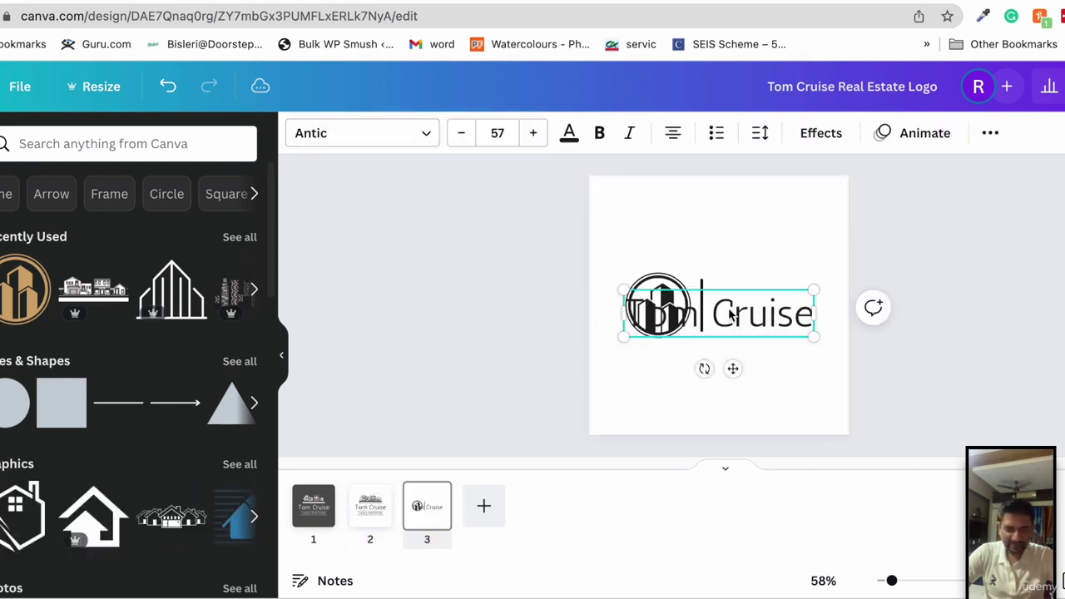
pyautogui.moveTo(676, 326); pyautogui.dragTo(763, 305)
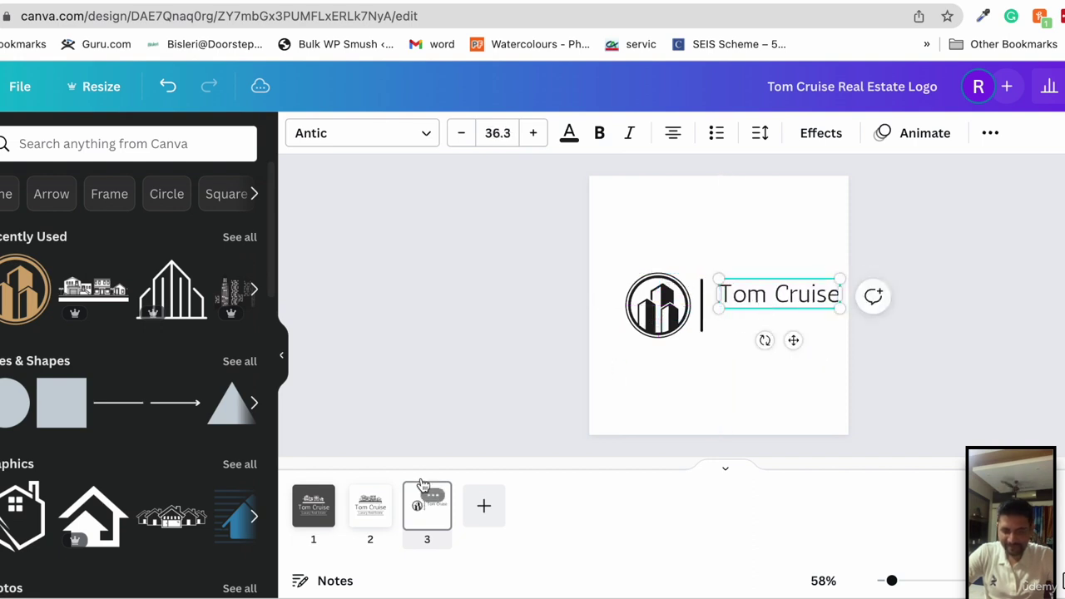
# On page 2, move the underline down away from the Luxury Real Estate tagline and select the tagline
pyautogui.click(370, 506)
pyautogui.click(671, 361)
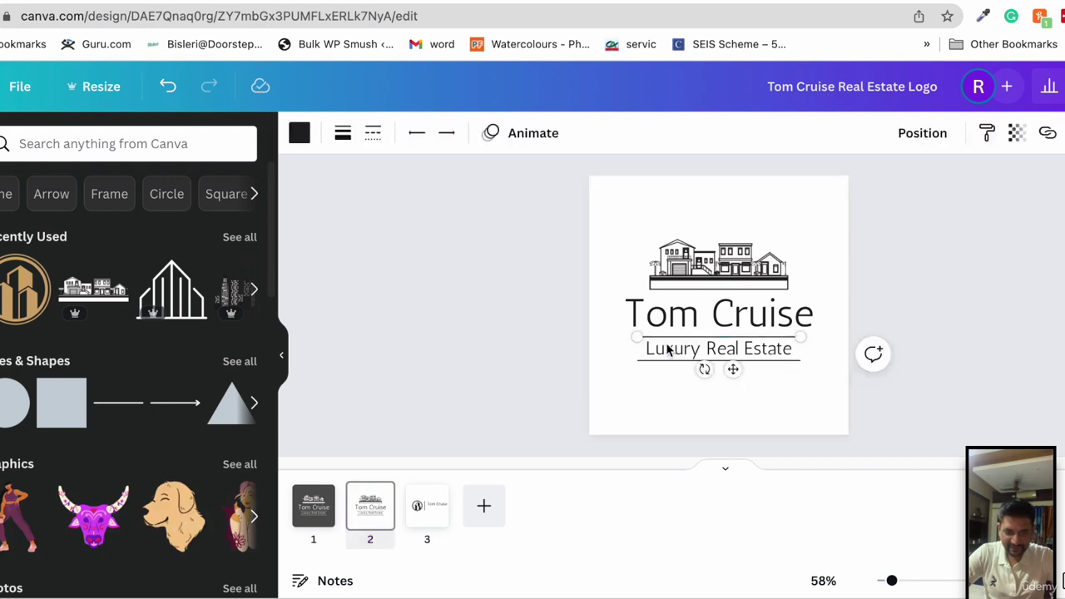
pyautogui.moveTo(670, 365); pyautogui.dragTo(671, 380)
pyautogui.click(674, 357)
# Paste the Luxury Real Estate tagline on page 3 under the name, shrunk to fit
pyautogui.click(434, 518)
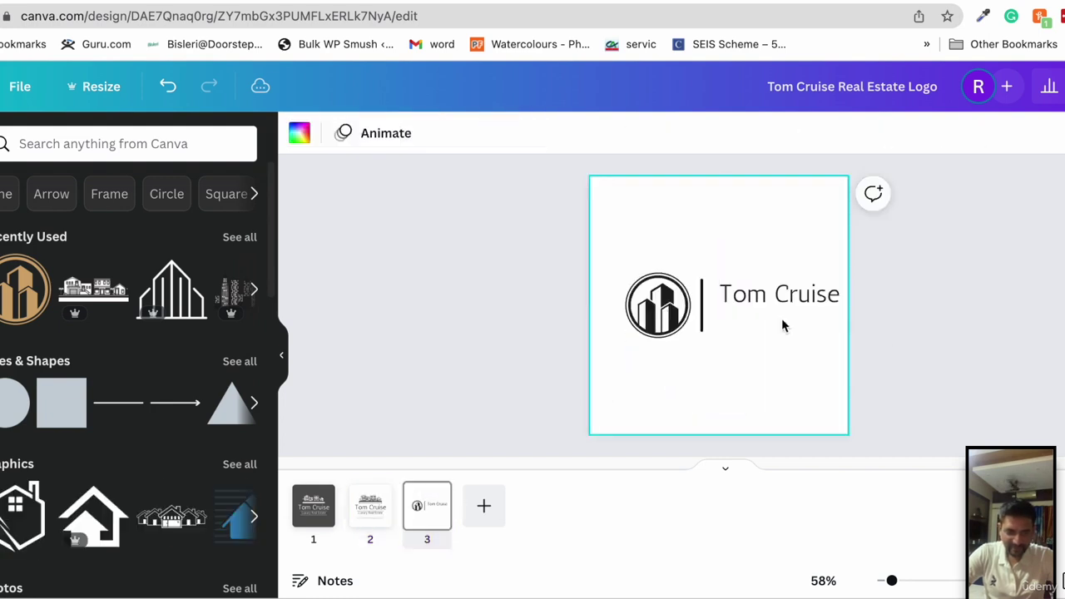
pyautogui.hotkey('ctrl', 'v')
pyautogui.click(730, 368)
pyautogui.moveTo(727, 355); pyautogui.dragTo(807, 318)
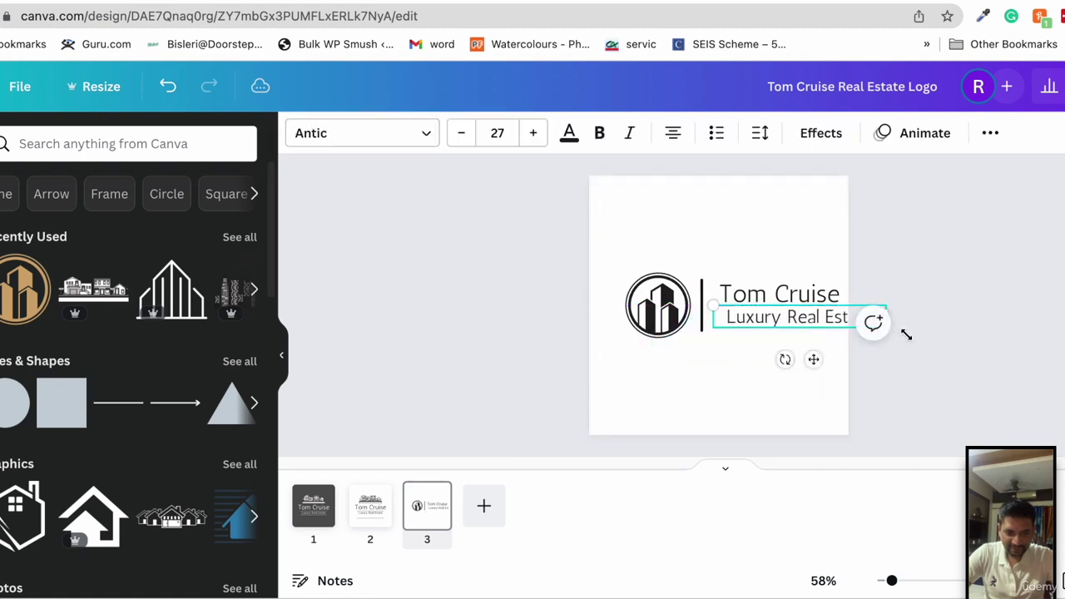
pyautogui.click(913, 368)
pyautogui.click(838, 319)
pyautogui.moveTo(713, 304); pyautogui.dragTo(747, 321)
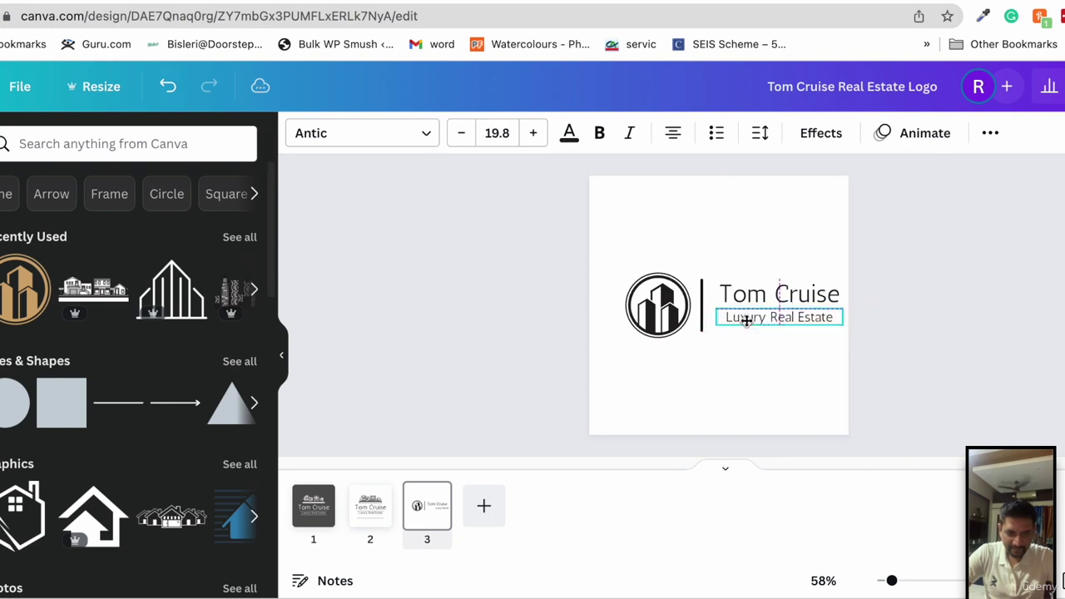
pyautogui.click(747, 358)
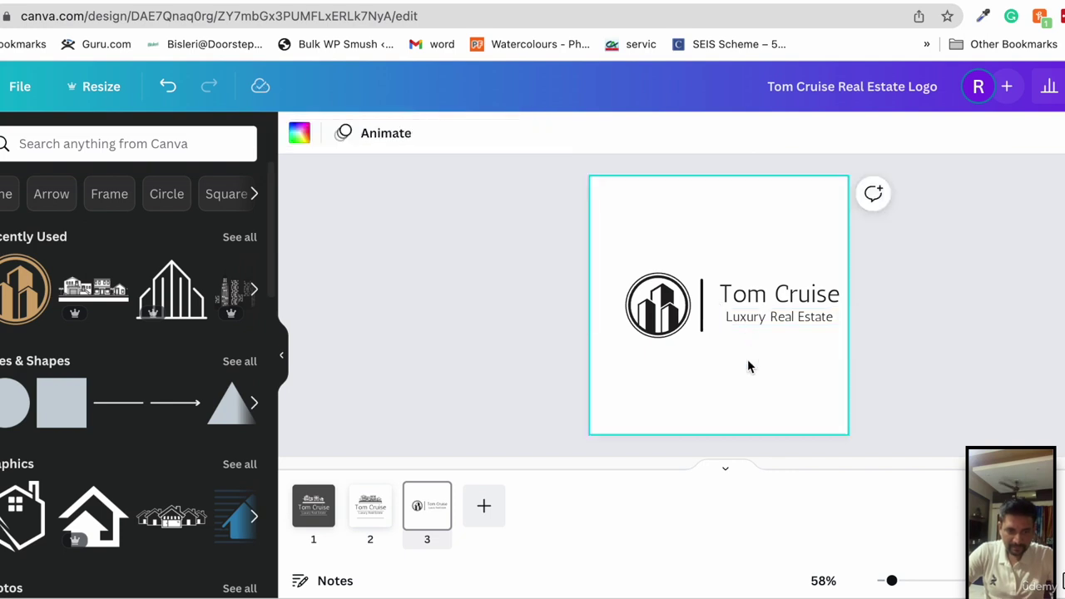
# Make the Tom Cruise name uppercase and widen it onto one line
pyautogui.click(760, 295)
pyautogui.click(820, 136)
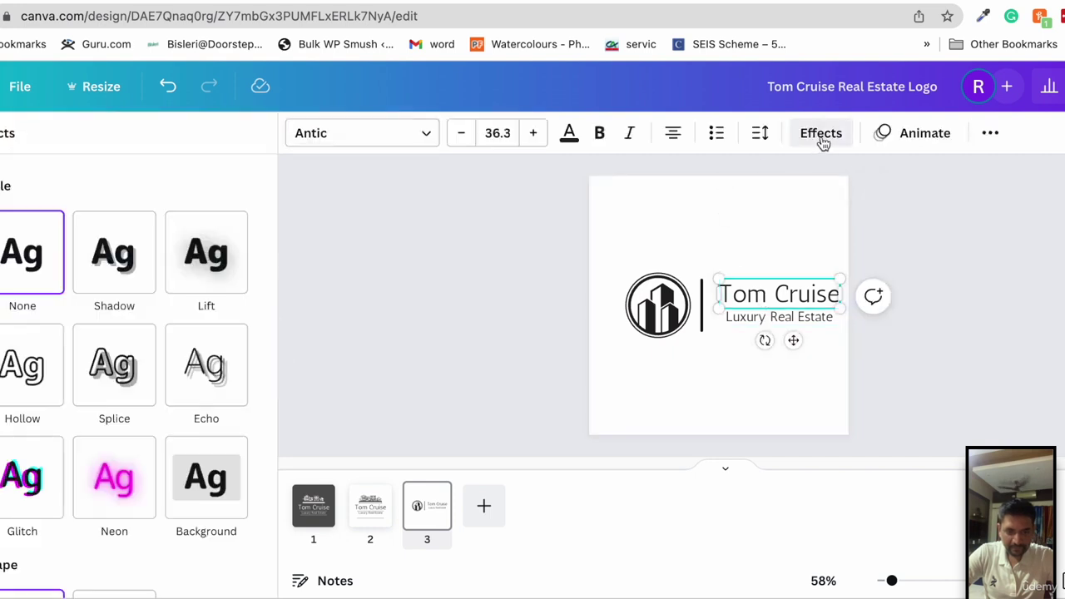
pyautogui.click(820, 135)
pyautogui.click(991, 133)
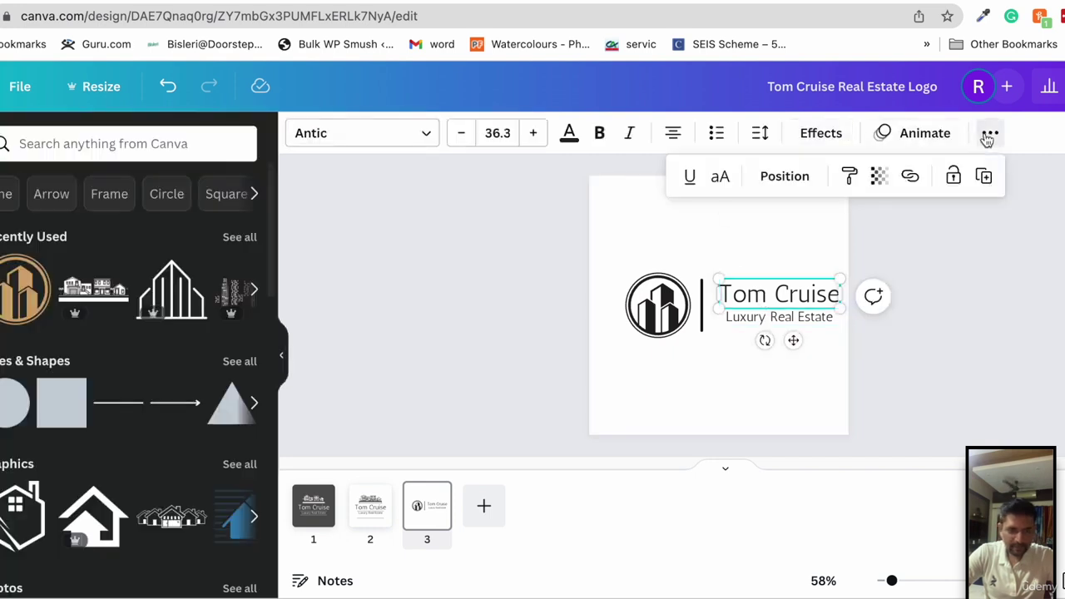
pyautogui.click(720, 178)
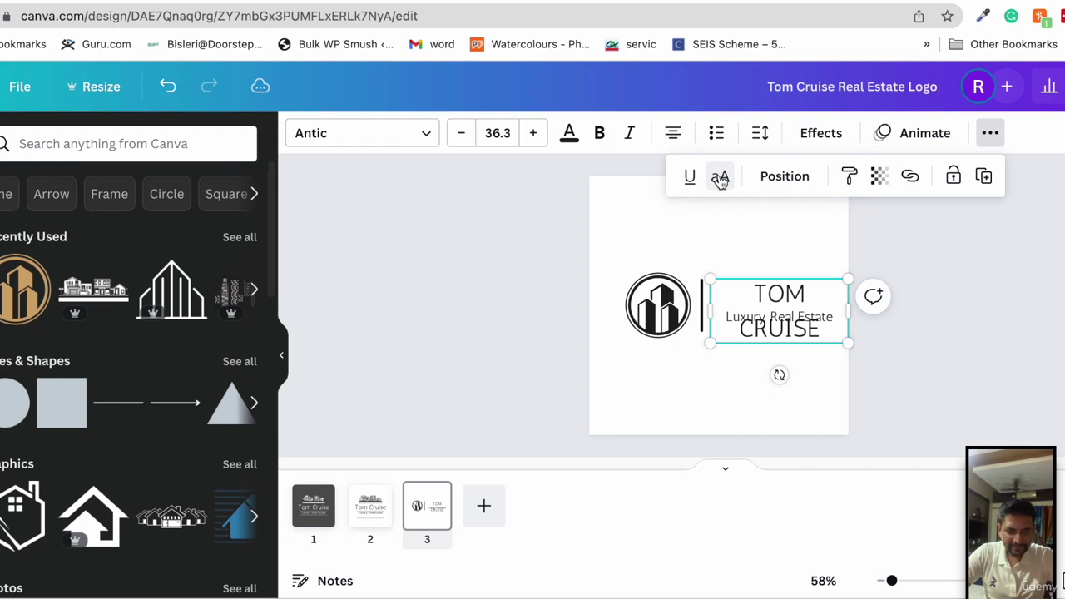
pyautogui.moveTo(709, 307); pyautogui.dragTo(703, 310)
# Make the Luxury Real Estate tagline uppercase and widen it onto a single line
pyautogui.click(749, 319)
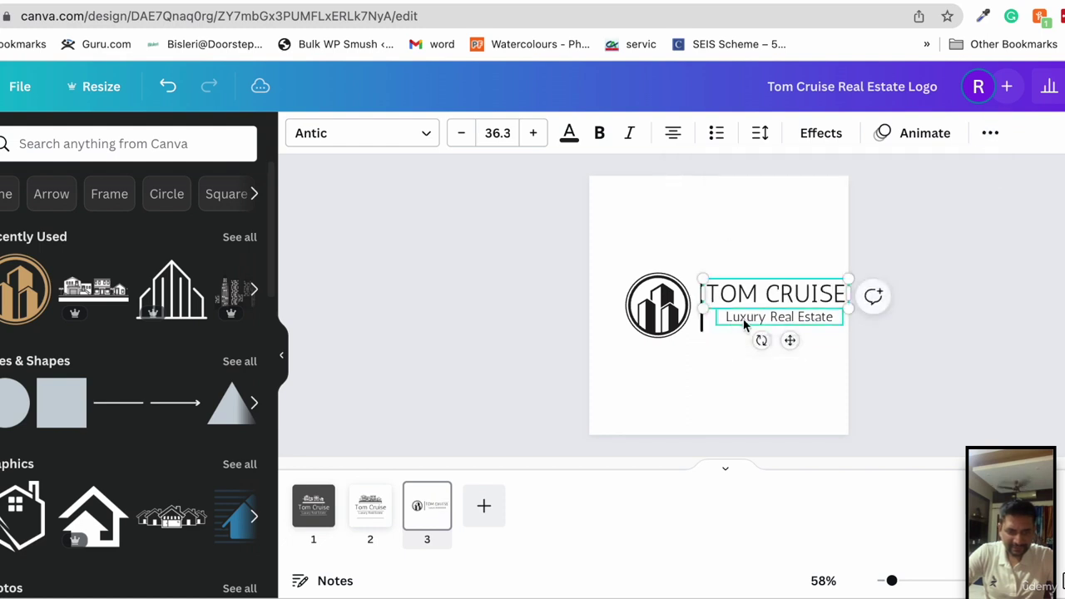
pyautogui.click(990, 133)
pyautogui.click(722, 180)
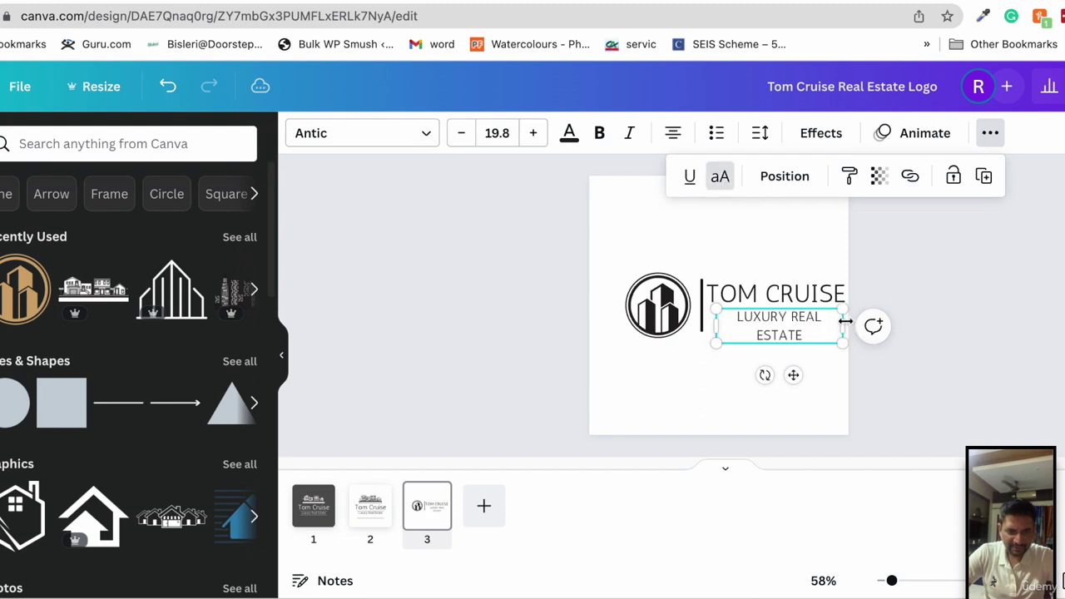
pyautogui.moveTo(845, 326); pyautogui.dragTo(849, 326)
pyautogui.moveTo(710, 325); pyautogui.dragTo(681, 322)
pyautogui.click(970, 333)
# Move TOM CRUISE closer to the vertical divider
pyautogui.moveTo(774, 295); pyautogui.dragTo(751, 315)
pyautogui.click(719, 398)
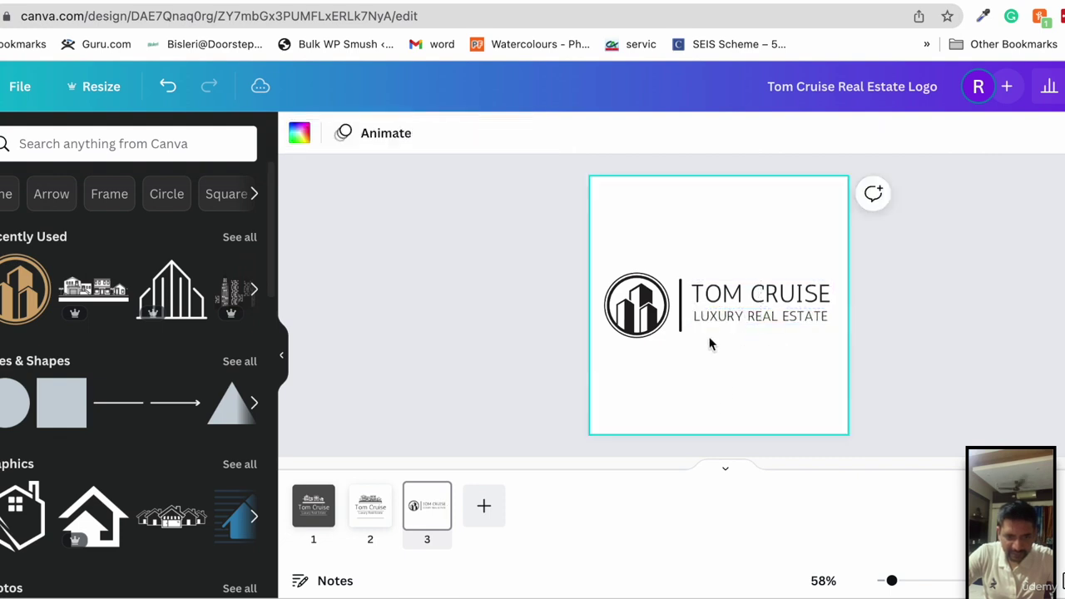
pyautogui.click(729, 313)
pyautogui.click(731, 304)
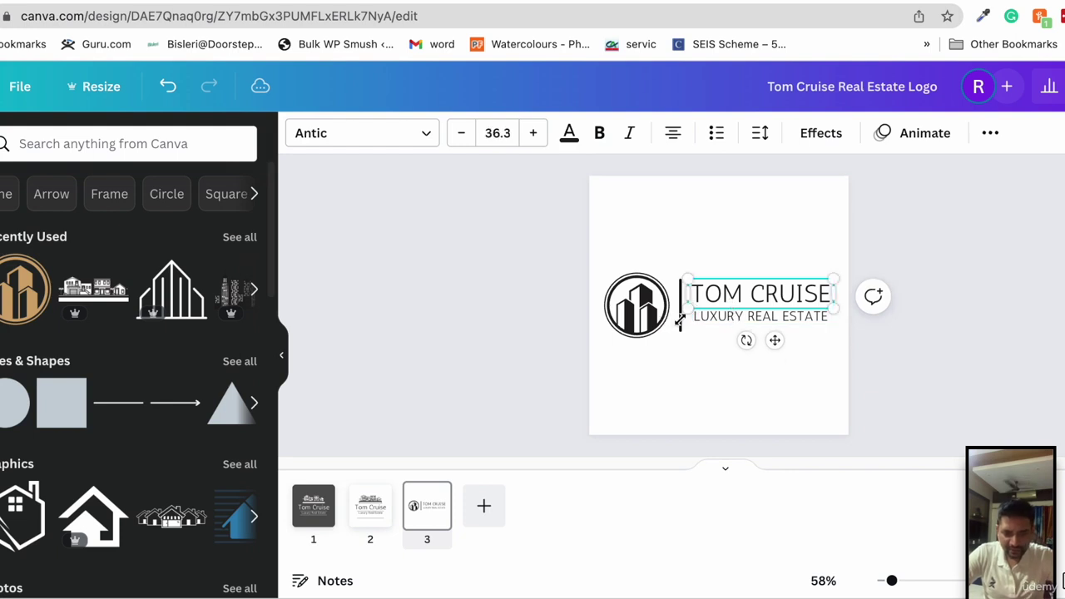
pyautogui.click(683, 352)
# Lengthen the divider at both ends to span both text lines and centre the tagline under the name
pyautogui.click(678, 322)
pyautogui.moveTo(679, 332); pyautogui.dragTo(678, 342)
pyautogui.moveTo(678, 279); pyautogui.dragTo(680, 271)
pyautogui.click(748, 315)
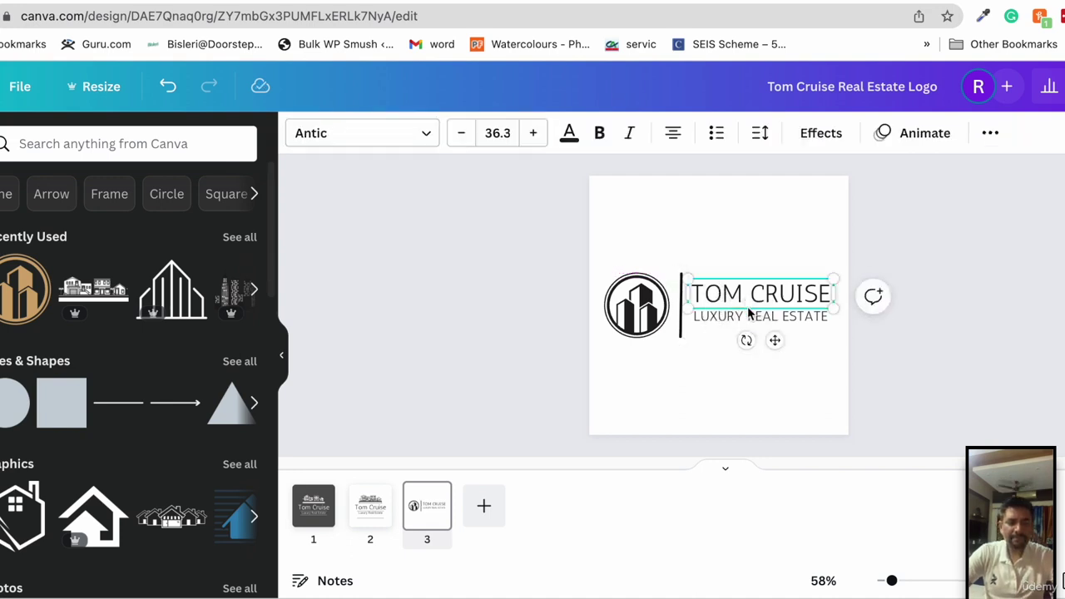
pyautogui.click(748, 314)
pyautogui.moveTo(749, 315); pyautogui.dragTo(750, 317)
pyautogui.click(701, 390)
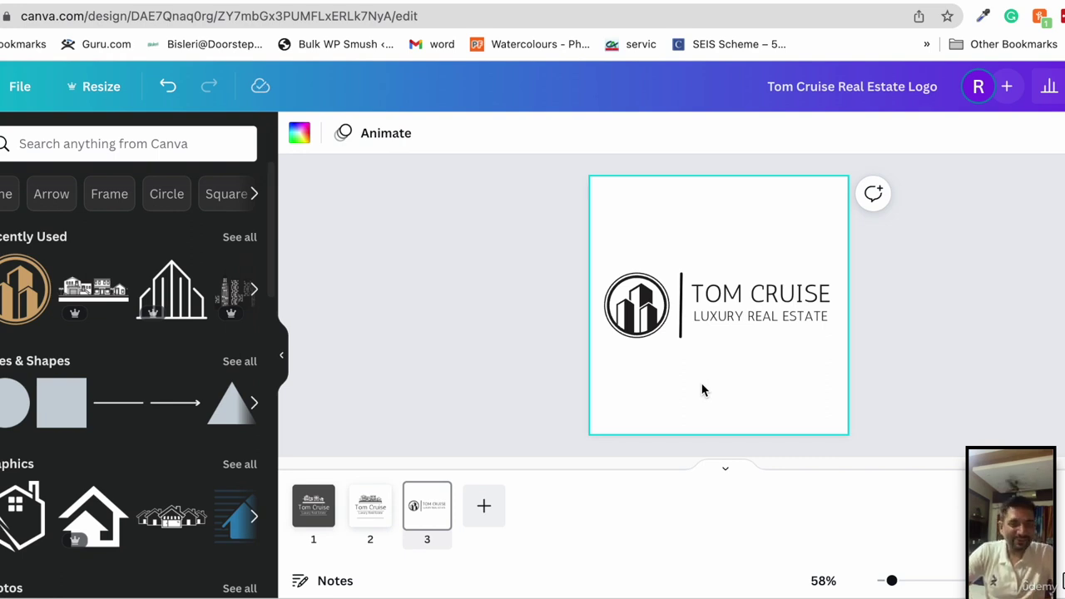
# Add a fourth page with the black building icon from page 3, centred
pyautogui.click(484, 505)
pyautogui.click(422, 506)
pyautogui.click(652, 327)
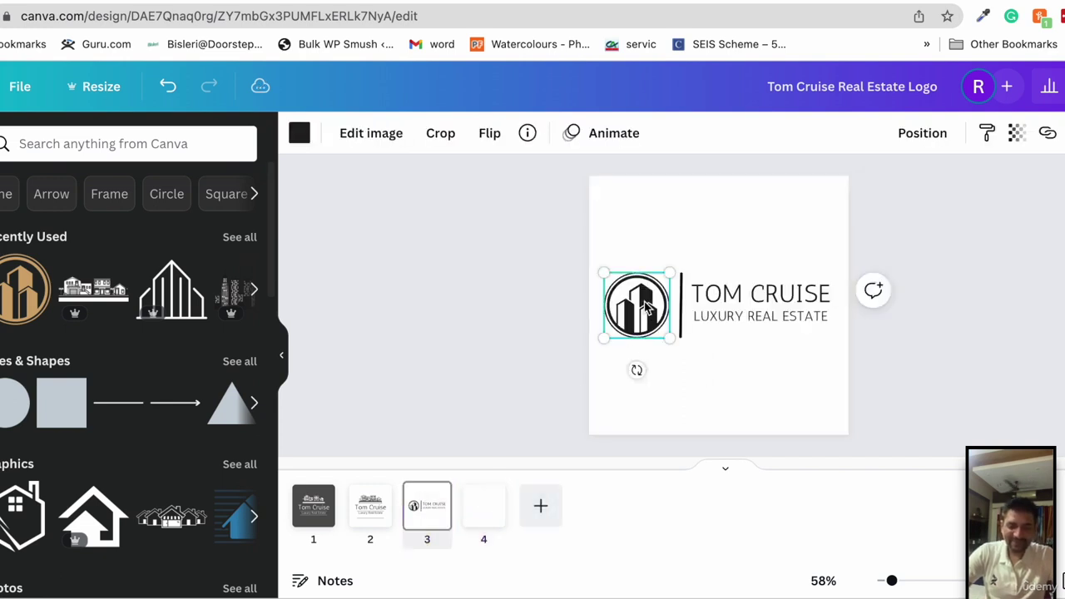
pyautogui.click(488, 497)
pyautogui.hotkey('ctrl', 'v')
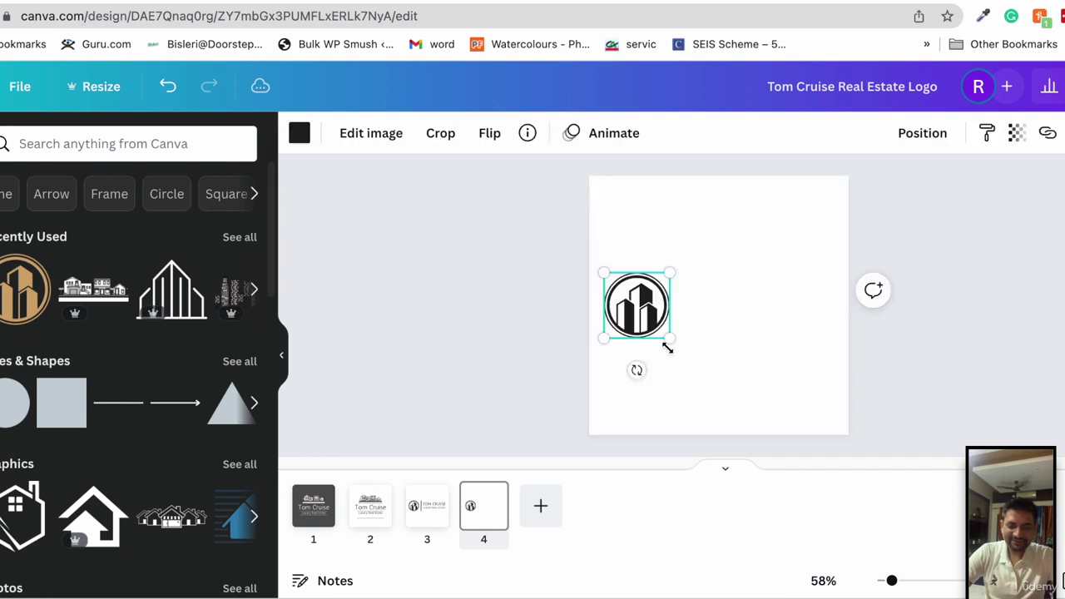
pyautogui.moveTo(649, 325); pyautogui.dragTo(731, 324)
pyautogui.click(766, 390)
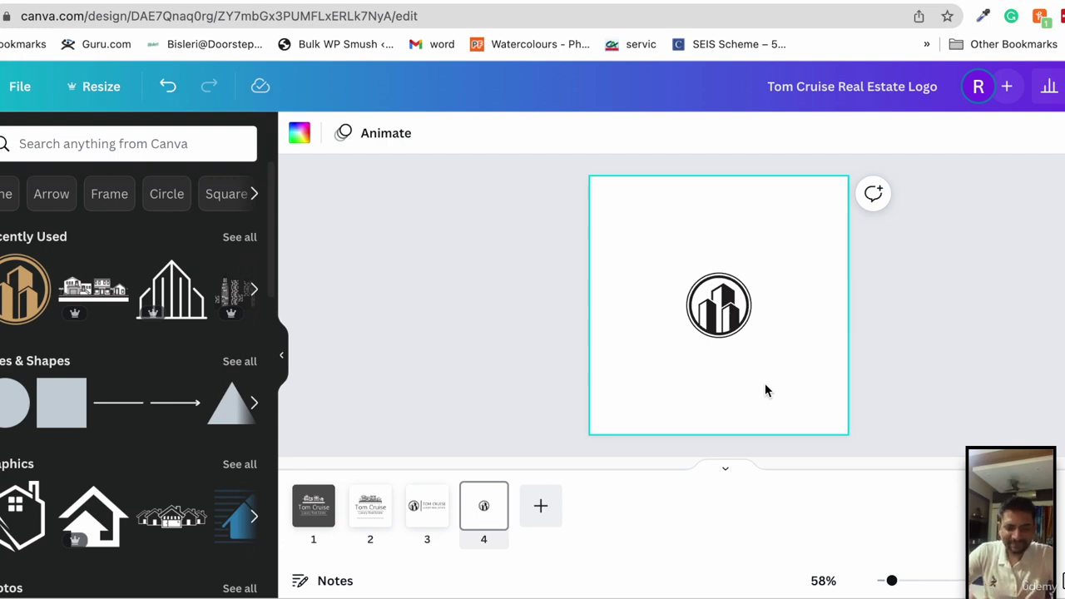
# Move page 2's stray line back up under its tagline
pyautogui.click(425, 504)
pyautogui.click(366, 524)
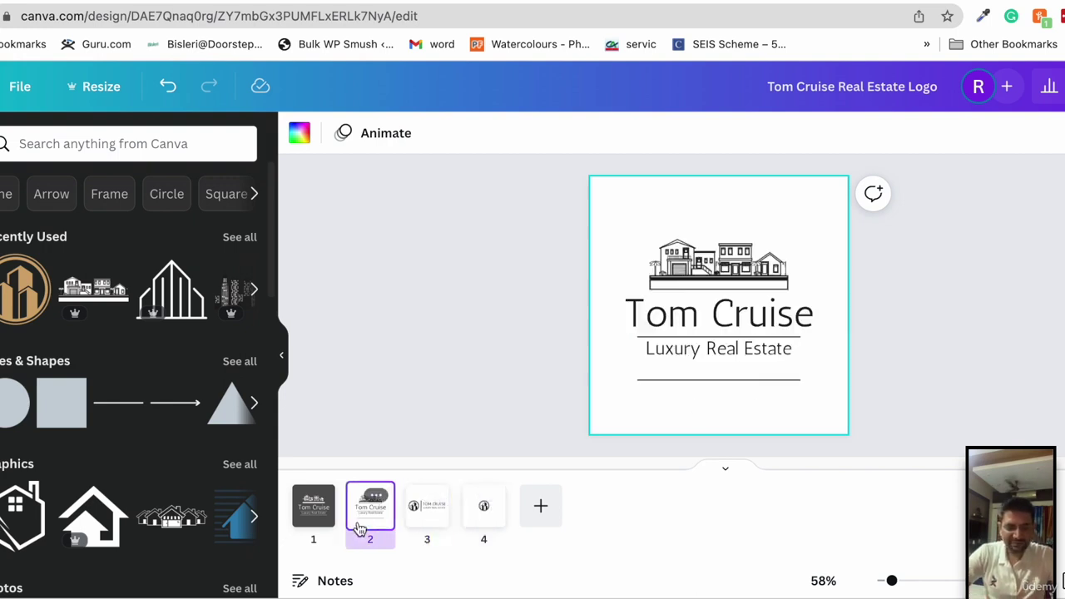
pyautogui.moveTo(707, 387); pyautogui.dragTo(705, 366)
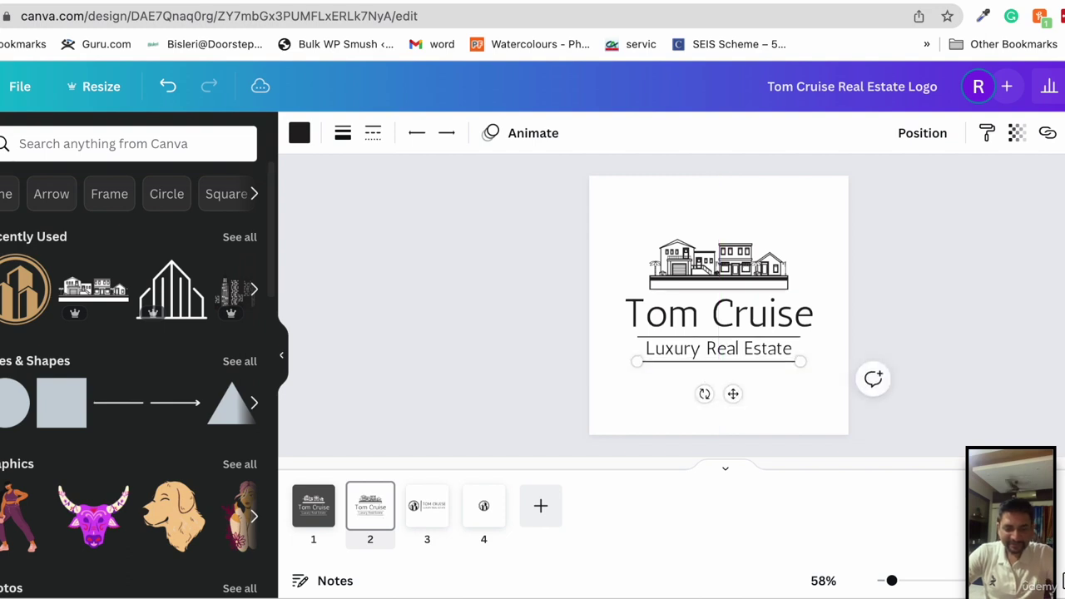
# Review all four logo pages in turn
pyautogui.click(310, 522)
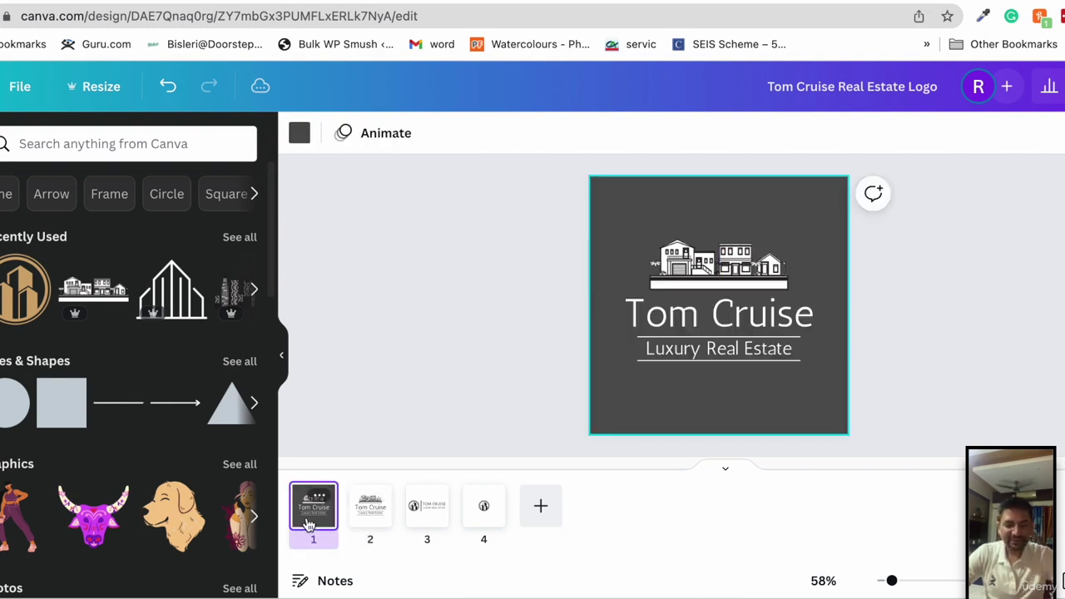
pyautogui.click(366, 524)
pyautogui.click(425, 526)
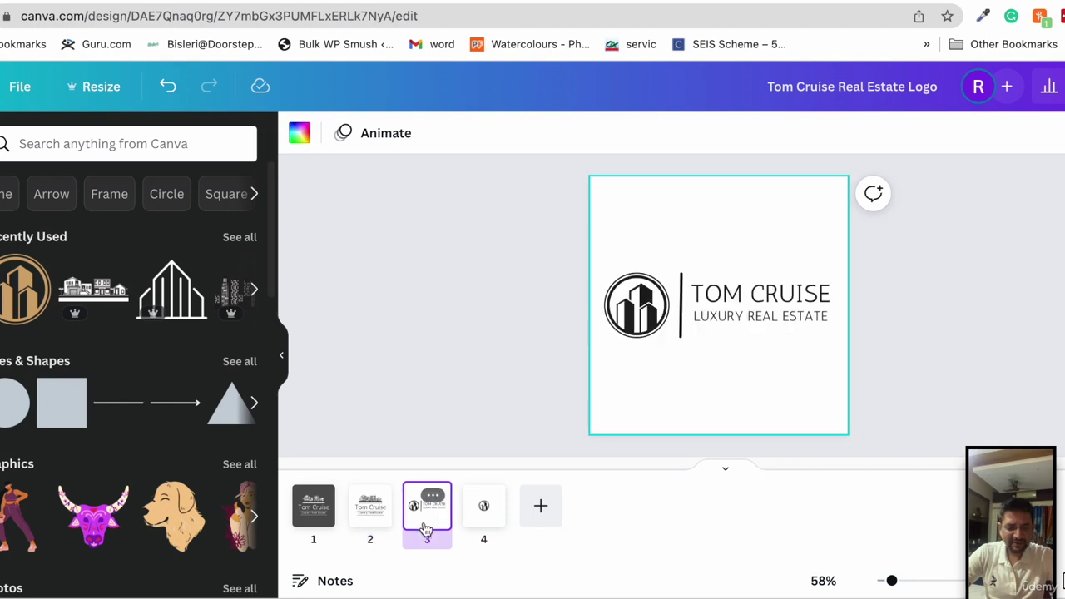
pyautogui.click(486, 520)
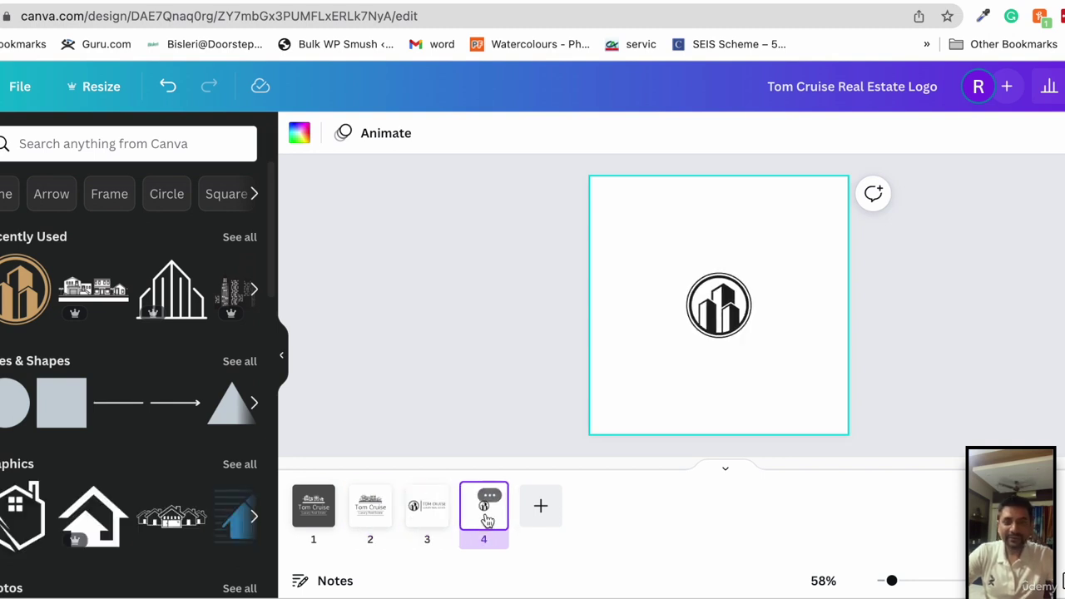